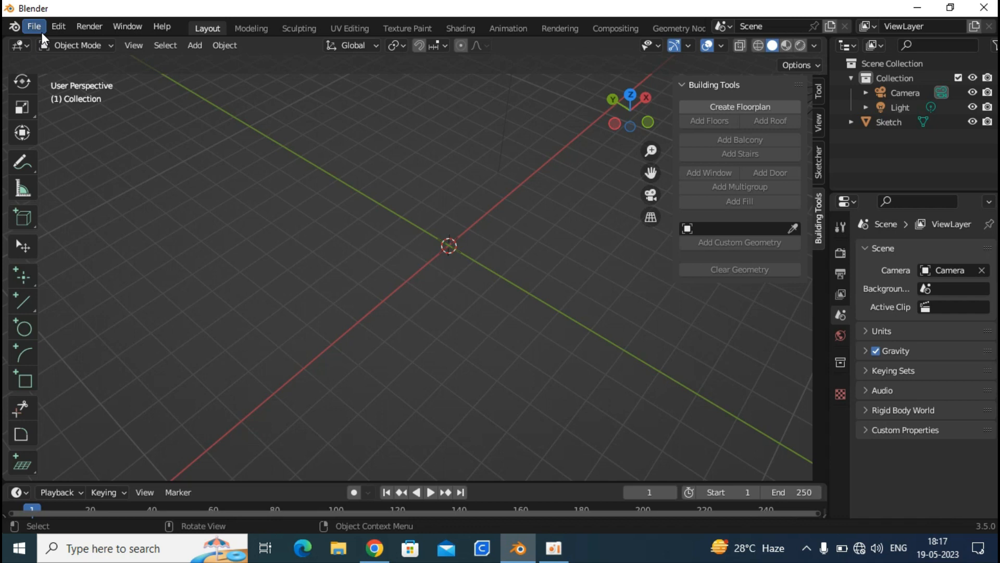
- Open the preferences to view the installed Building Tools add-on's details
scroll(71, 179, up, 1)
scroll(23, 173, up, 3)
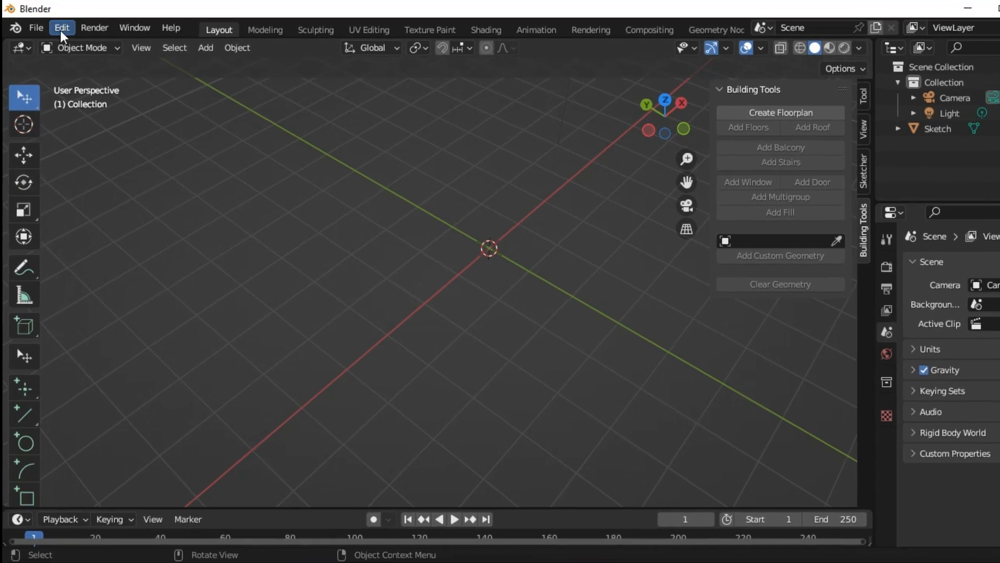
click(61, 29)
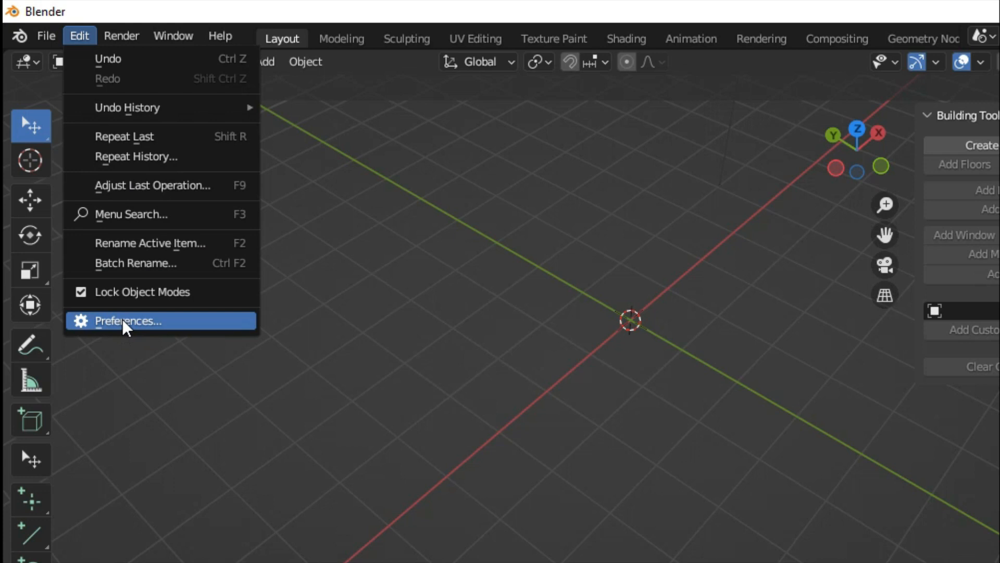
click(123, 323)
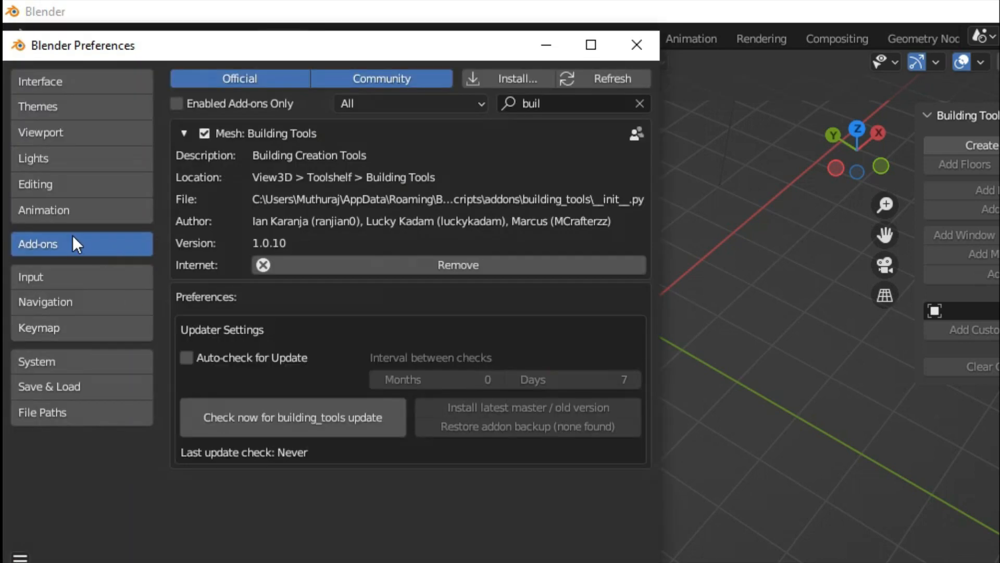
- Browse the add-on install files in the Documents folder "blender me", and close the preferences without installing anything
click(480, 79)
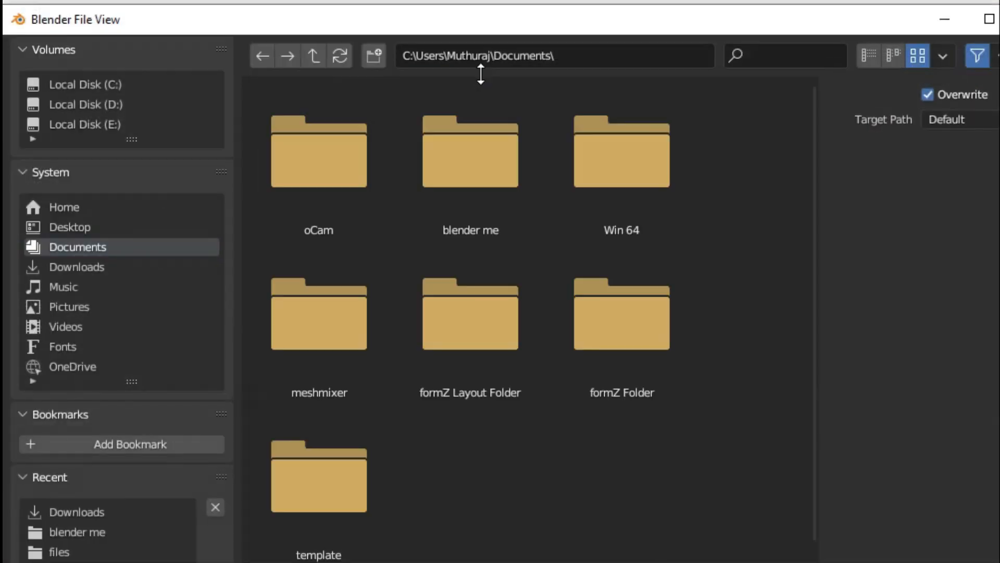
click(114, 272)
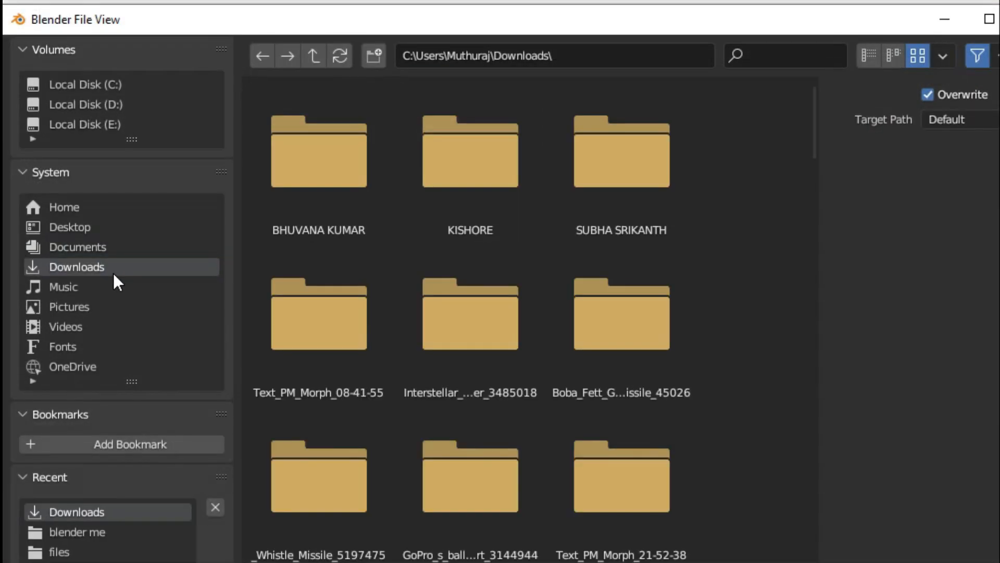
click(114, 250)
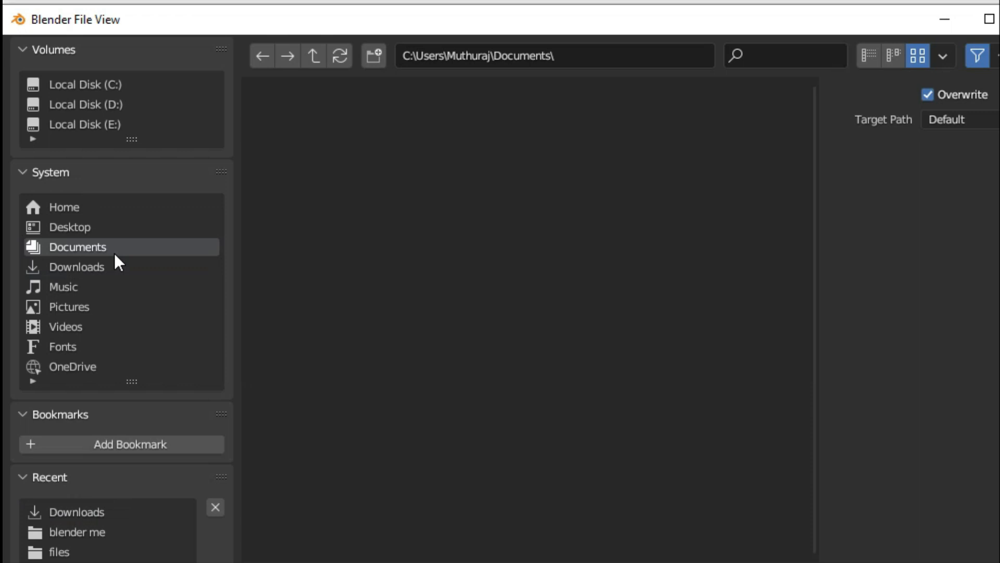
double_click(469, 197)
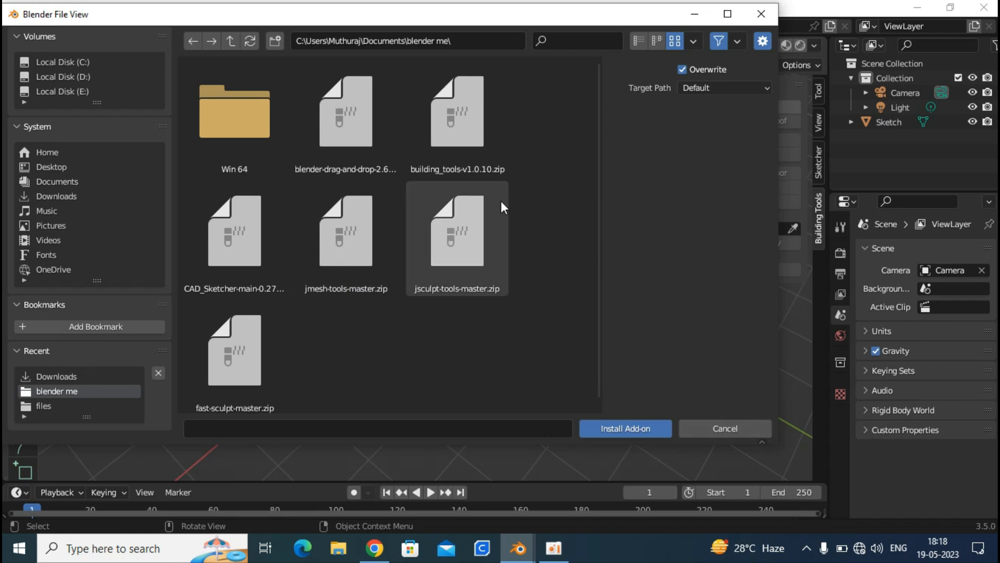
click(761, 14)
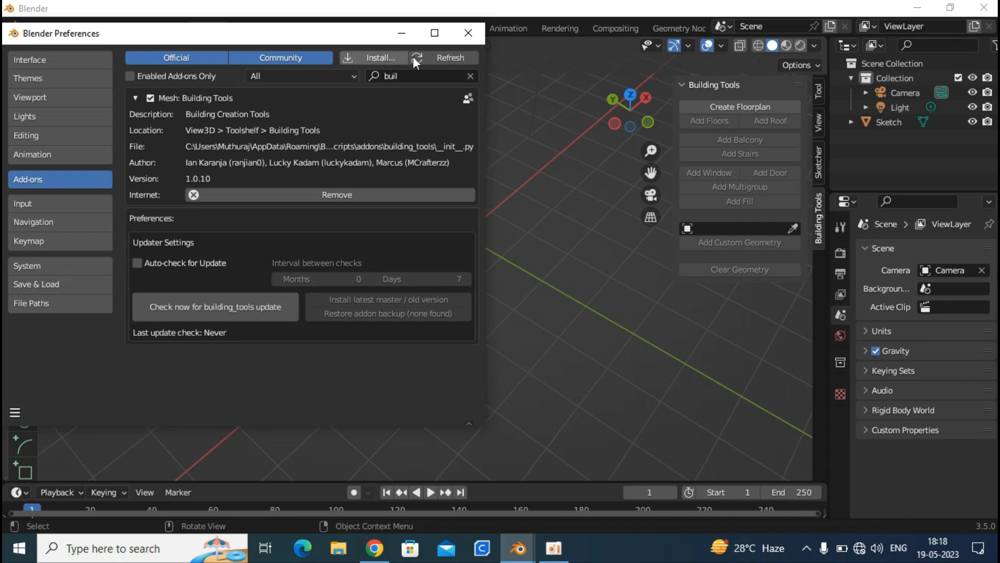
click(461, 34)
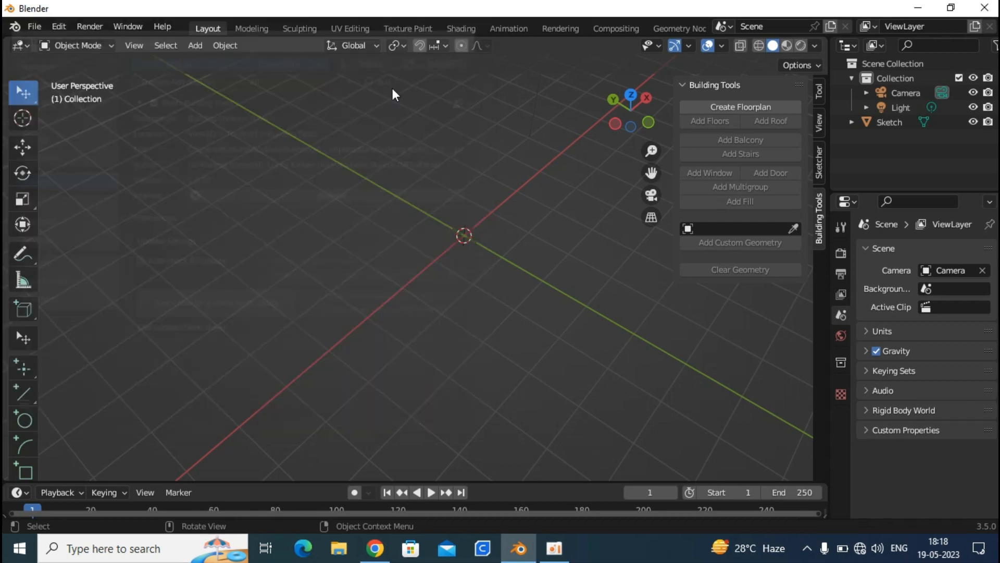
- Start a new General file without saving the current one and delete the default cube
click(33, 26)
mouse_move(48, 44)
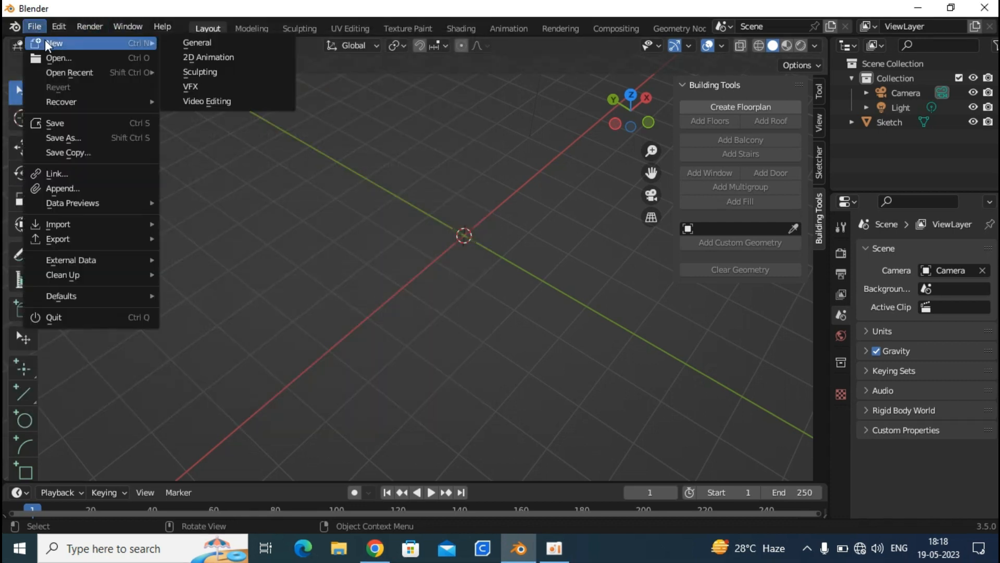
click(185, 39)
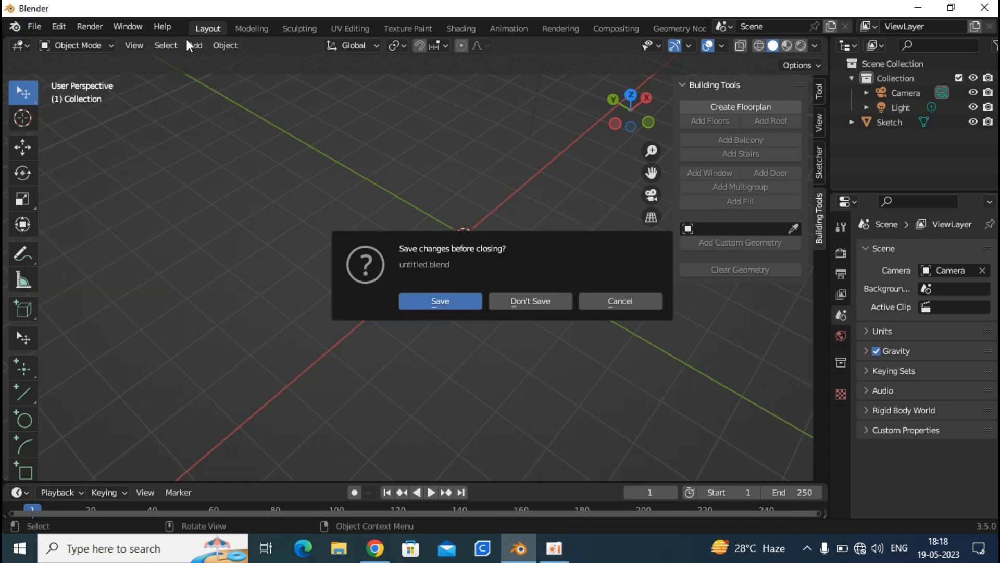
click(526, 295)
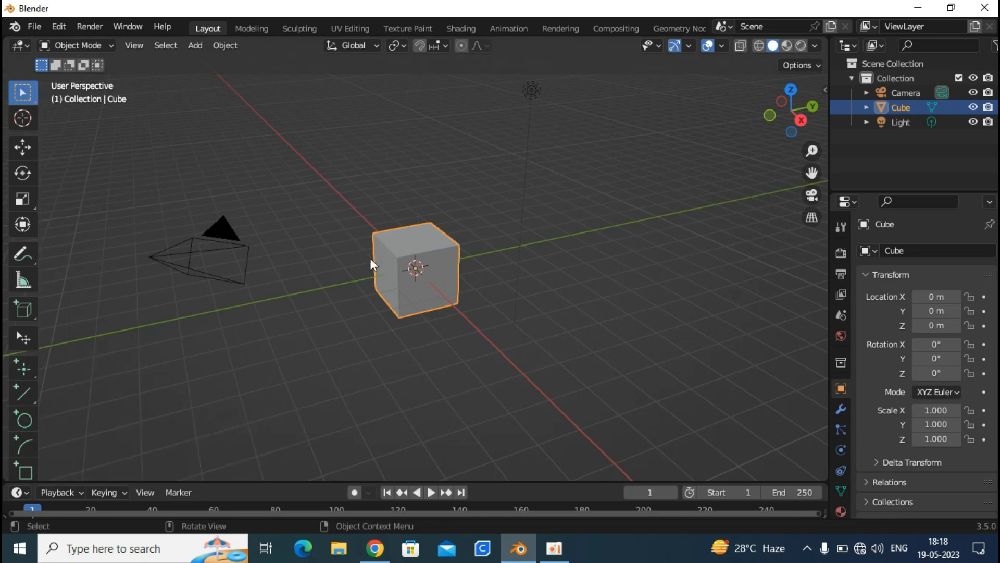
key(Delete)
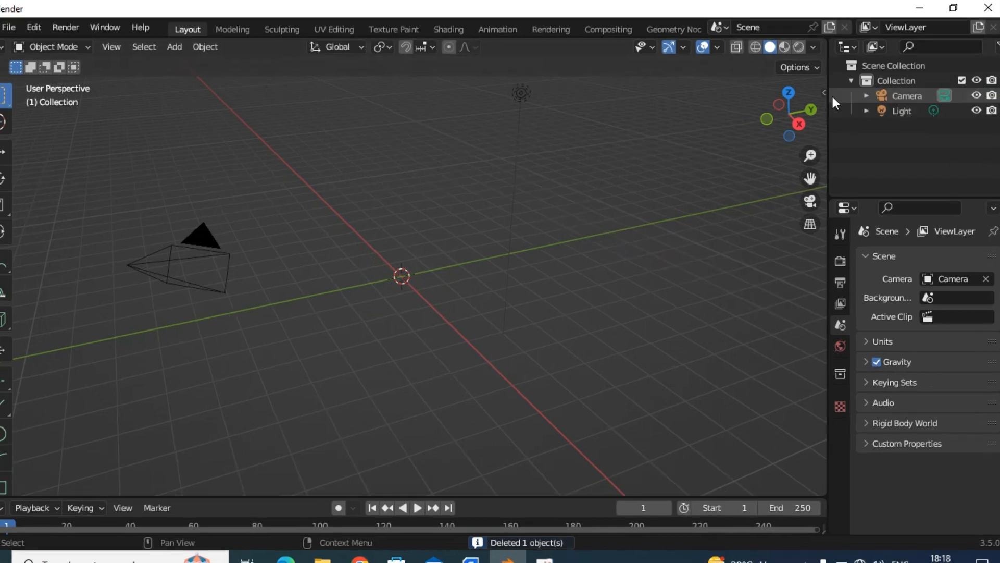
- Display the Building Tools add-on's commands beside the viewport and create a floorplan at the origin
click(824, 93)
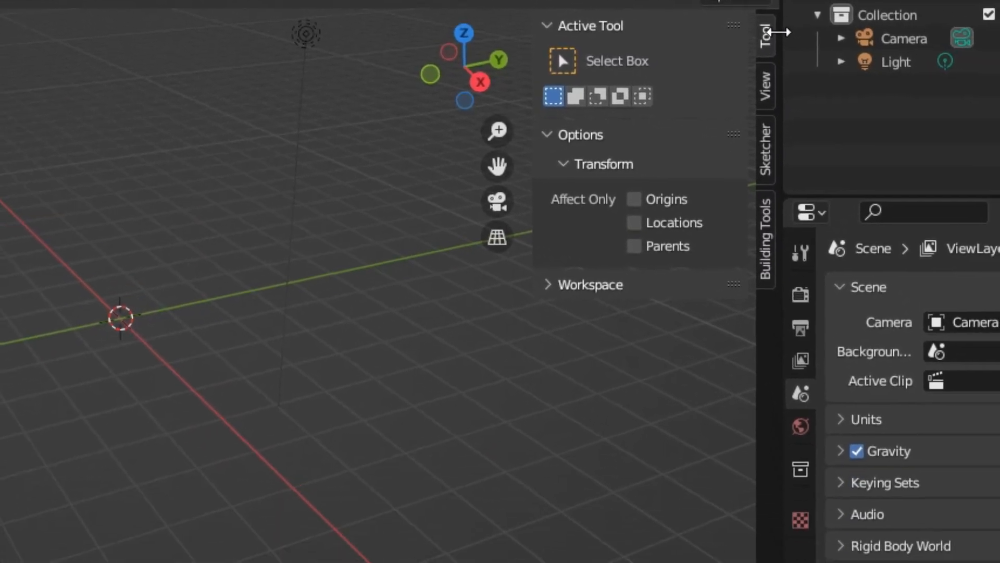
click(768, 266)
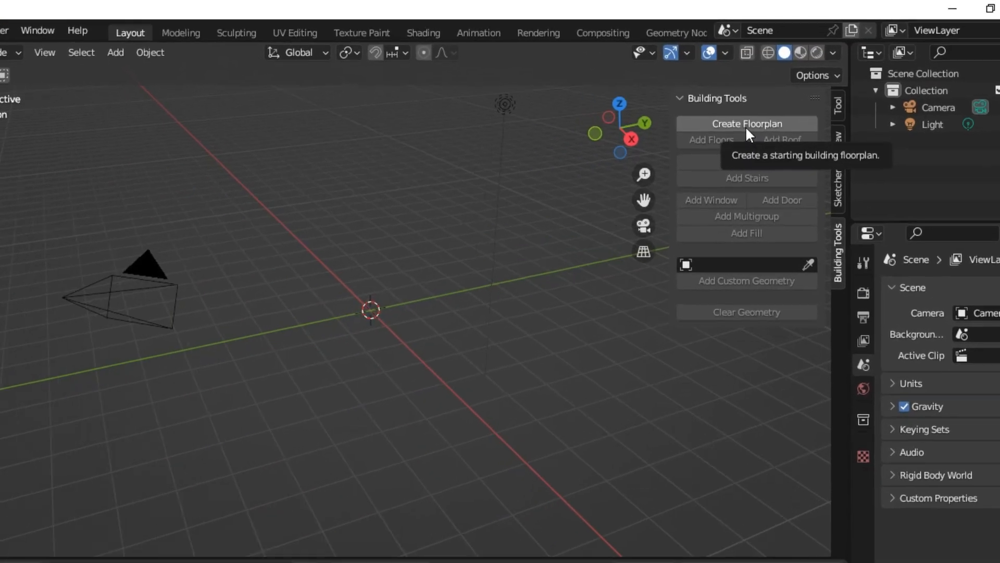
click(763, 169)
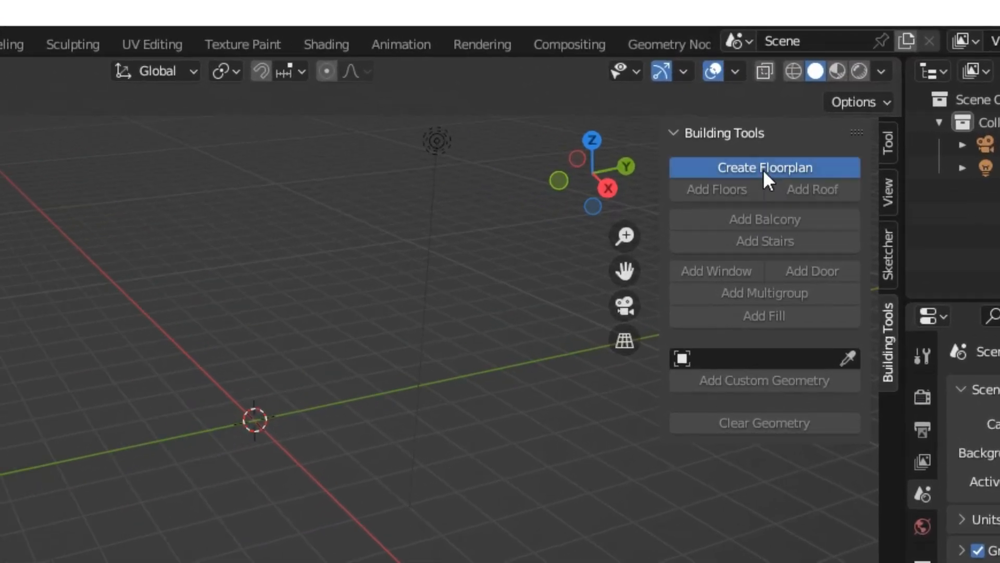
middle_drag(268, 529, 258, 377)
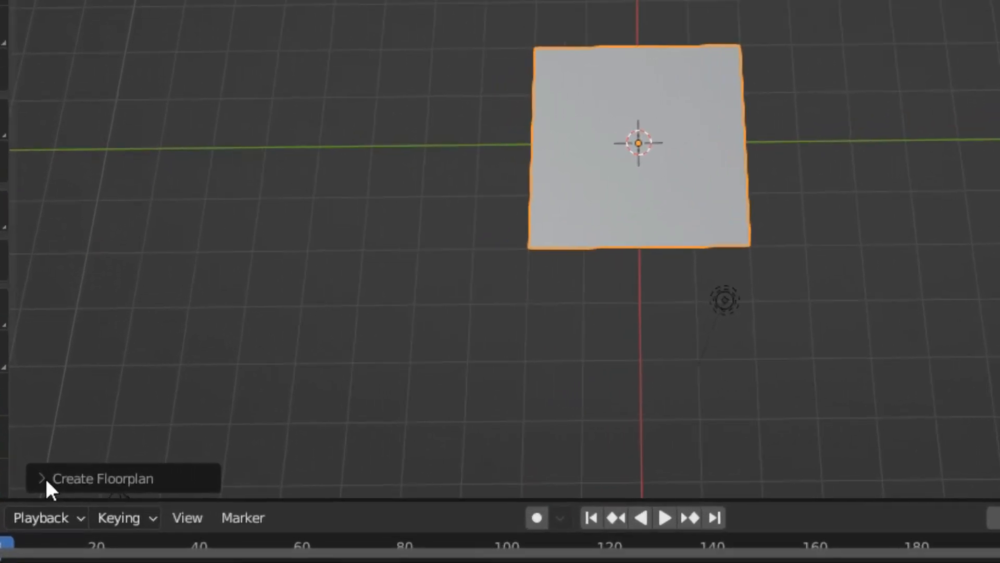
- Set the rectangular floorplan's width to 5.1 m and its length to 5.2 m
click(64, 471)
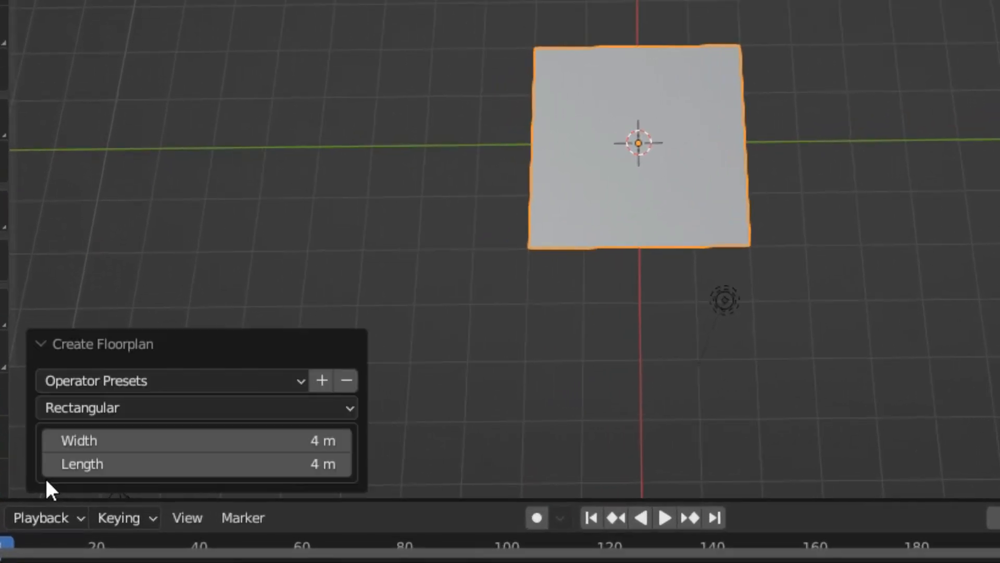
drag(77, 441, 135, 441)
drag(75, 465, 129, 462)
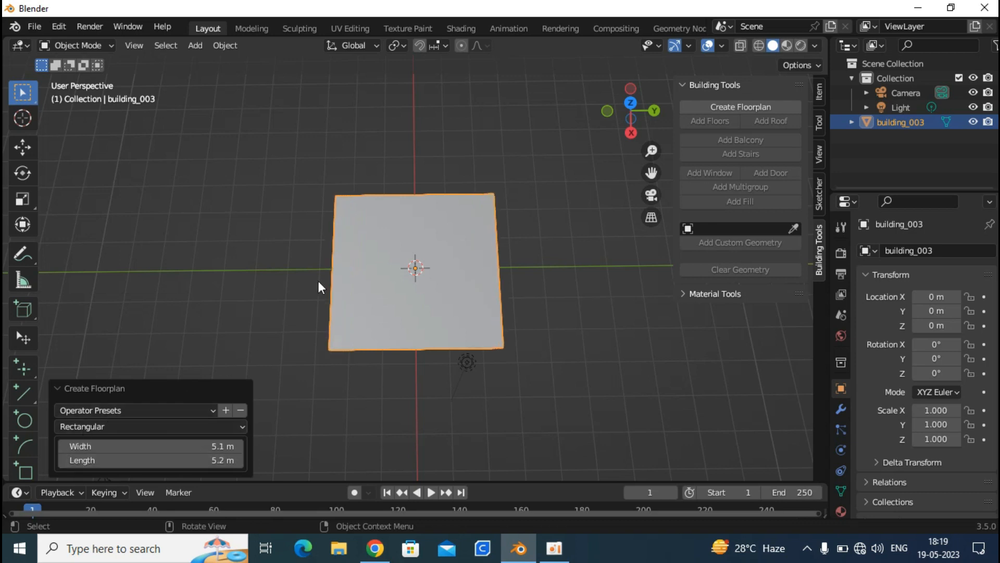
- Change the floorplan type to H-Shaped and set its width to 4.6 m and length to 5 m
click(164, 427)
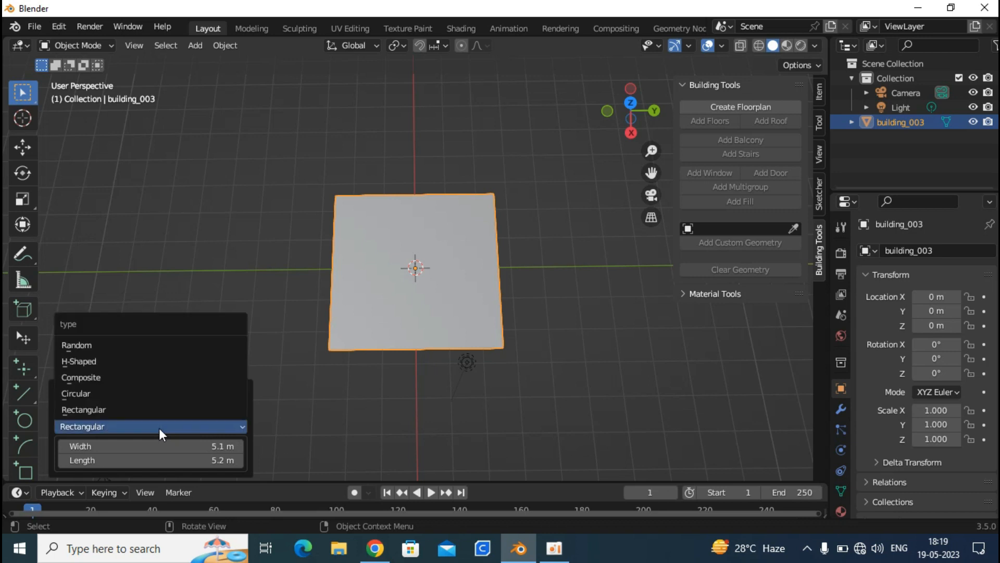
click(137, 361)
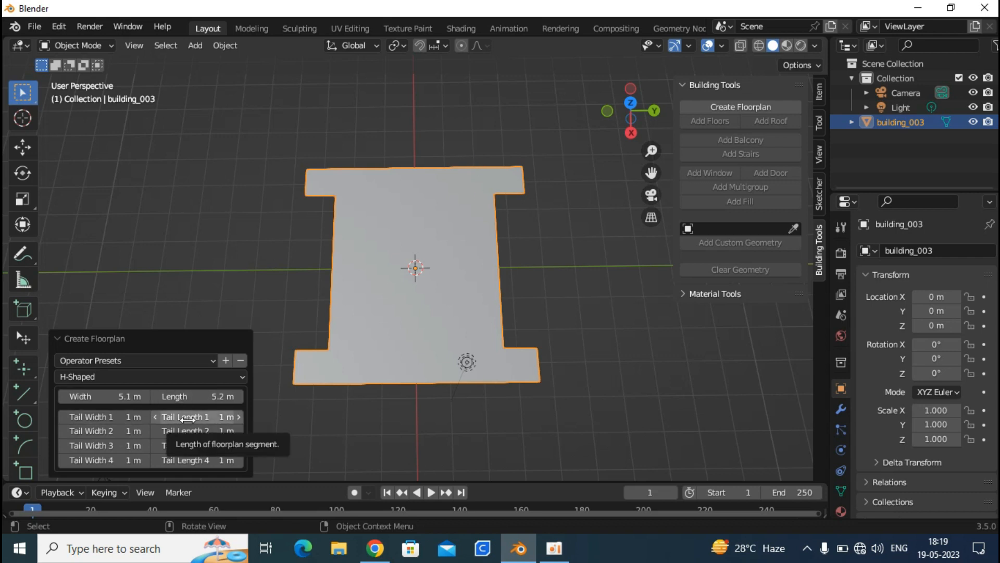
drag(131, 396, 106, 396)
drag(174, 396, 163, 396)
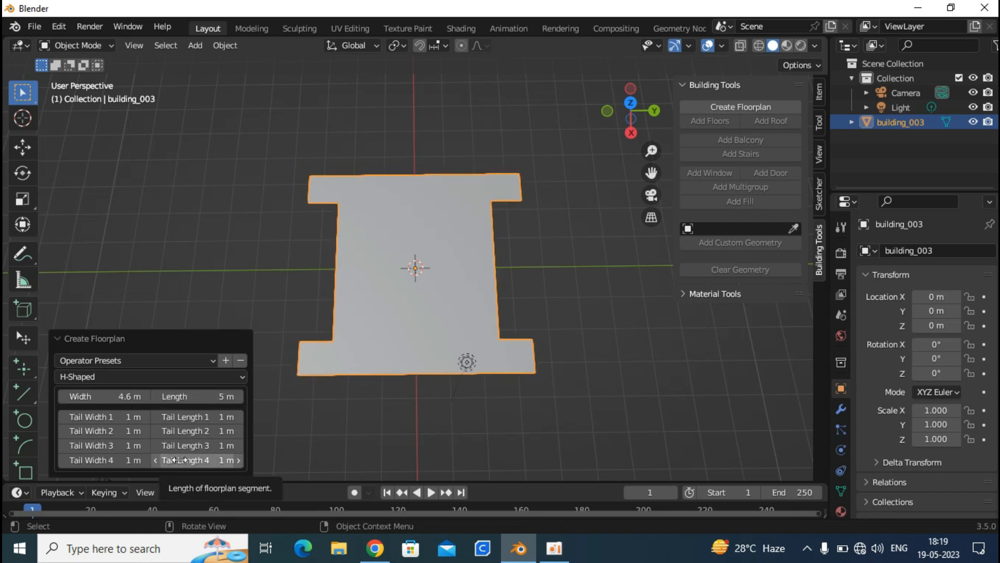
- Try the Circular floorplan type, return to Rectangular and set the width to 8.3 m
click(160, 377)
click(139, 411)
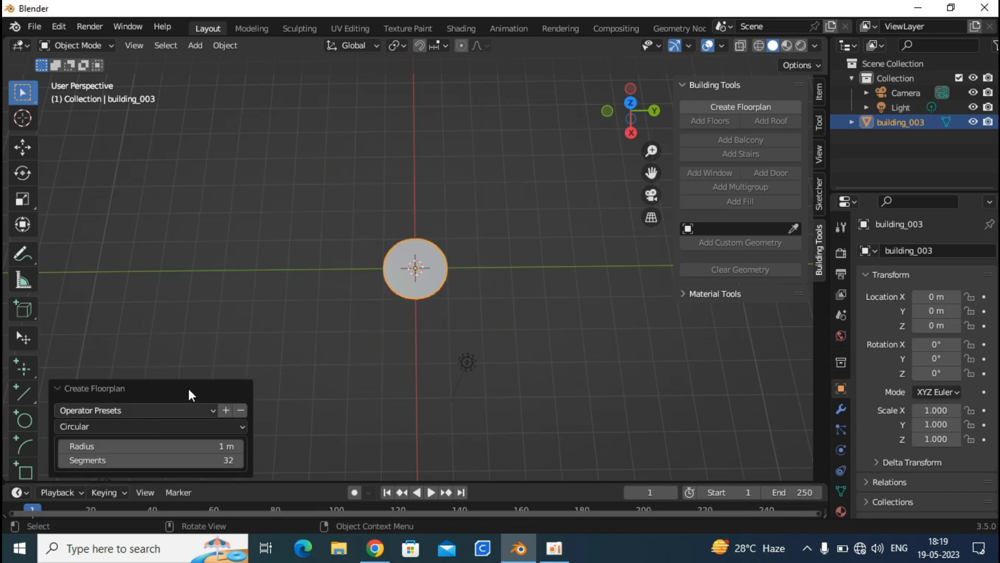
click(148, 426)
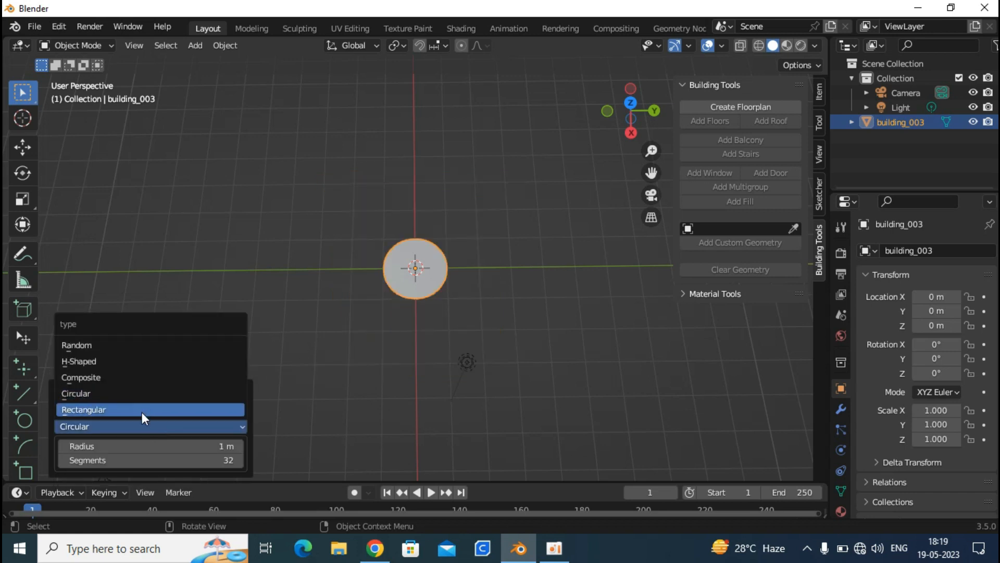
click(142, 409)
scroll(26, 383, down, 1)
scroll(26, 382, down, 2)
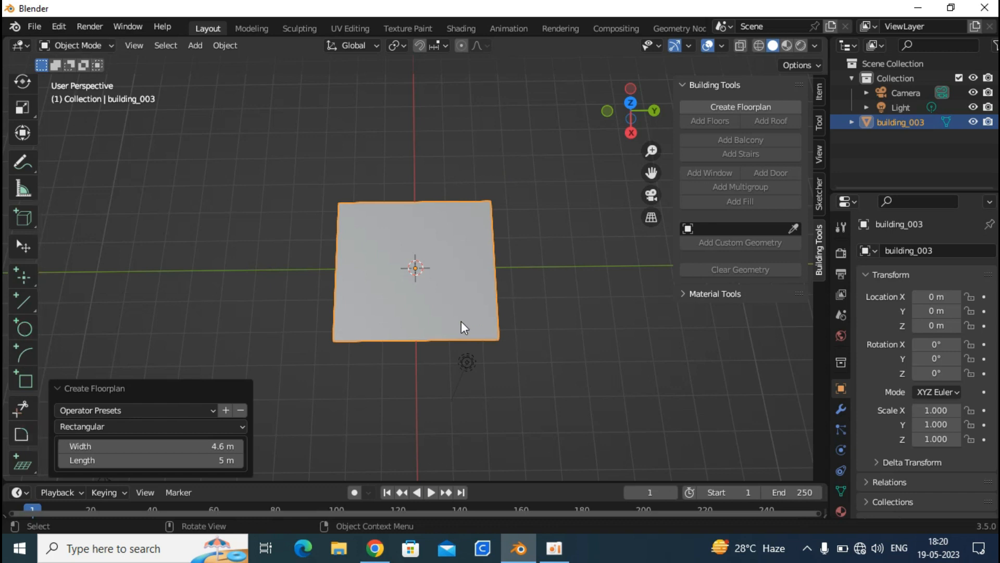
drag(121, 446, 167, 446)
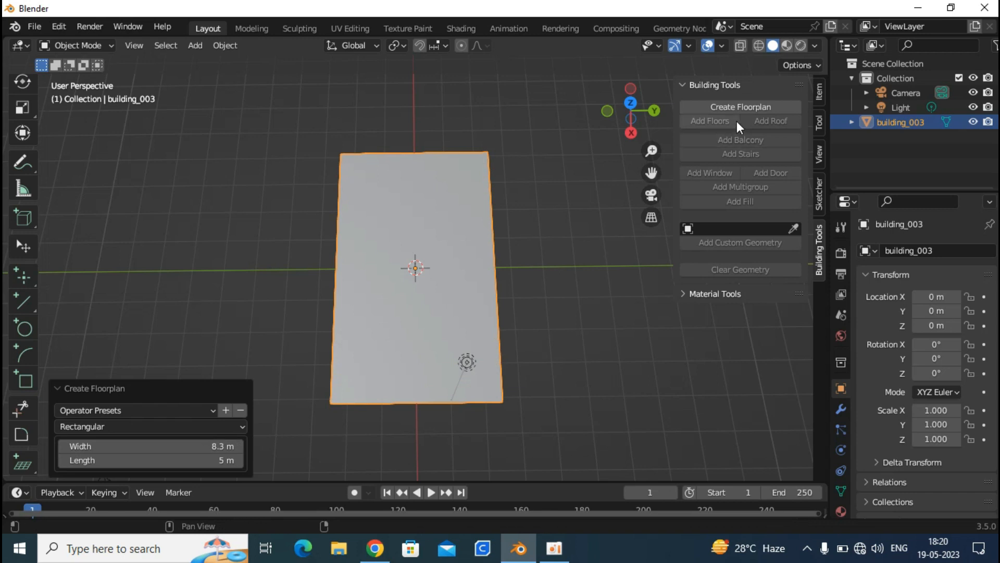
- Switch the floorplan object from Object Mode to Edit Mode
middle_drag(655, 149, 444, 240)
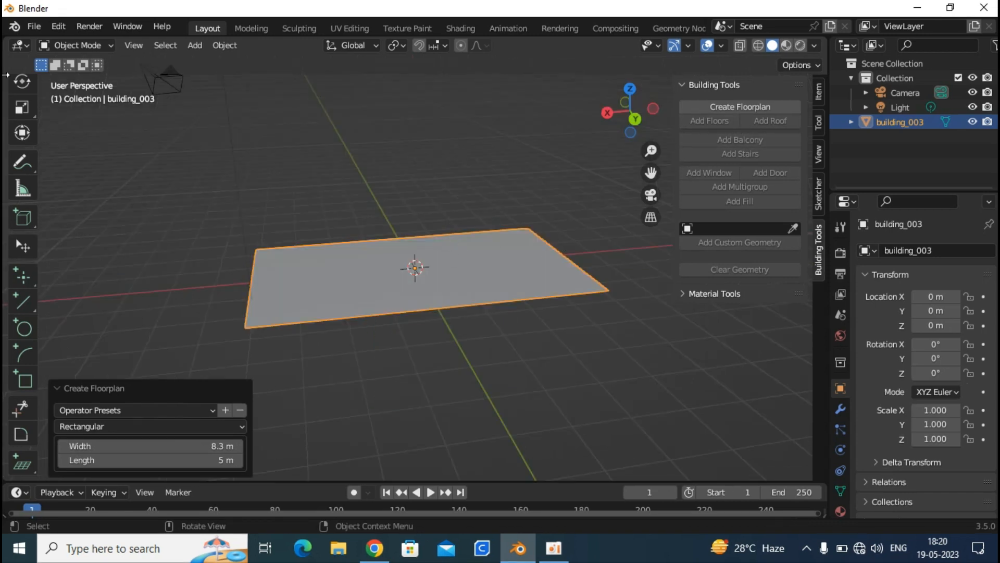
click(75, 46)
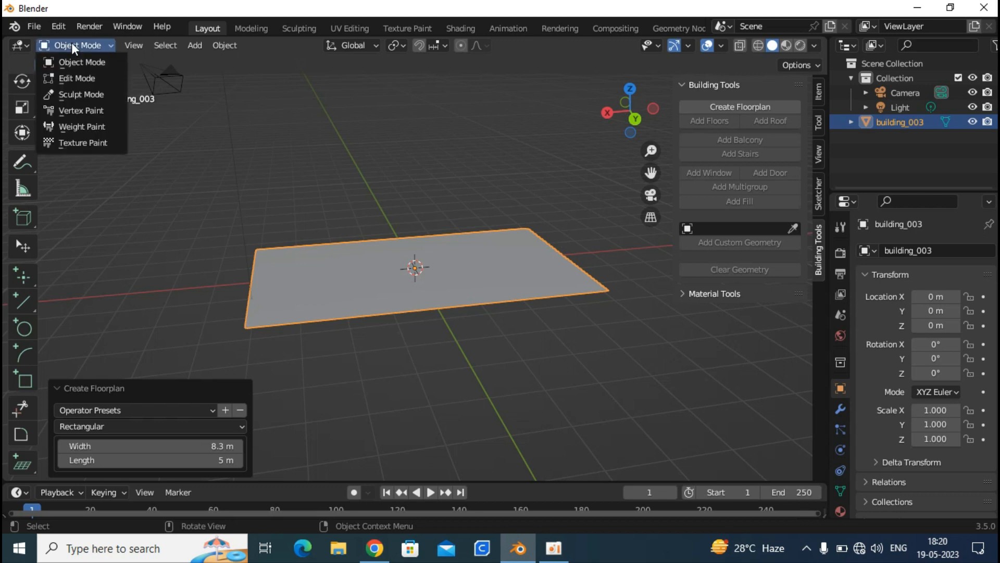
click(76, 78)
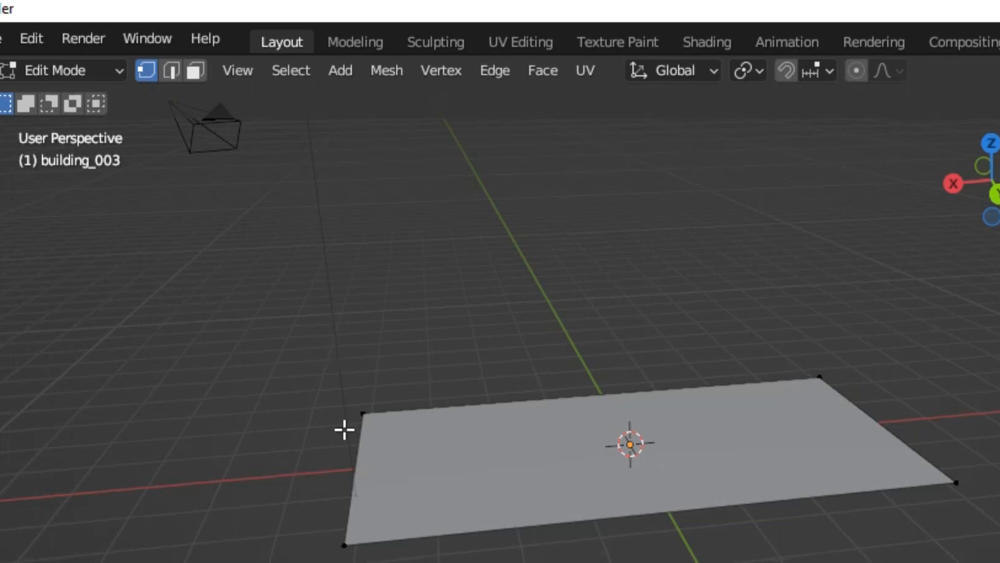
middle_drag(339, 362, 364, 558)
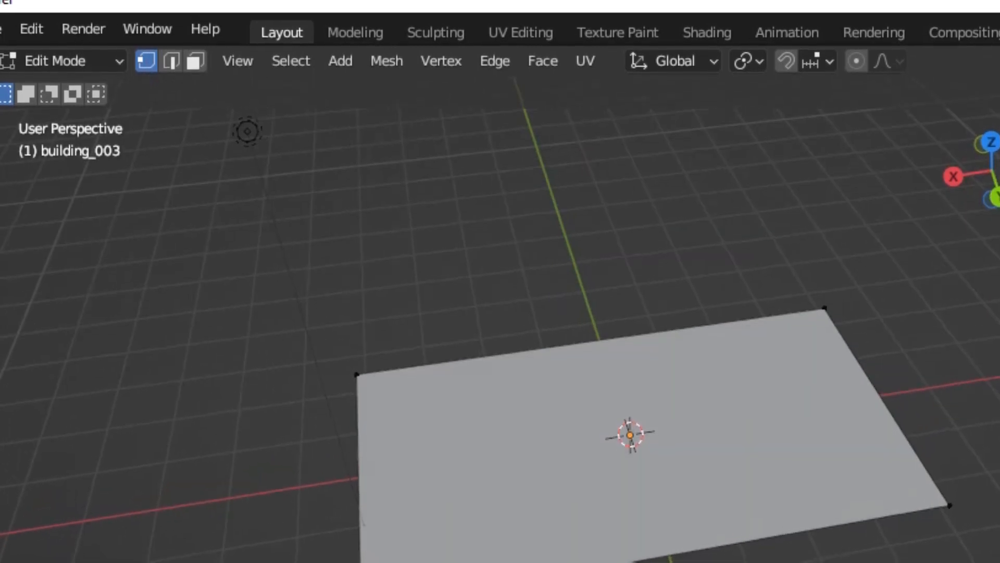
- Try out vertex selection on one floorplan corner and edge selection on two adjacent sides
click(358, 369)
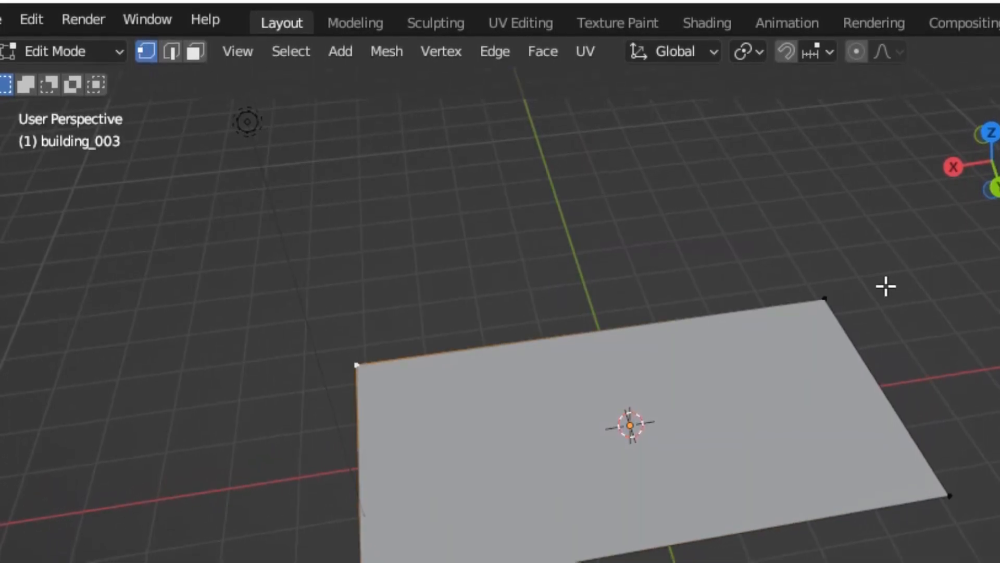
click(170, 45)
click(696, 524)
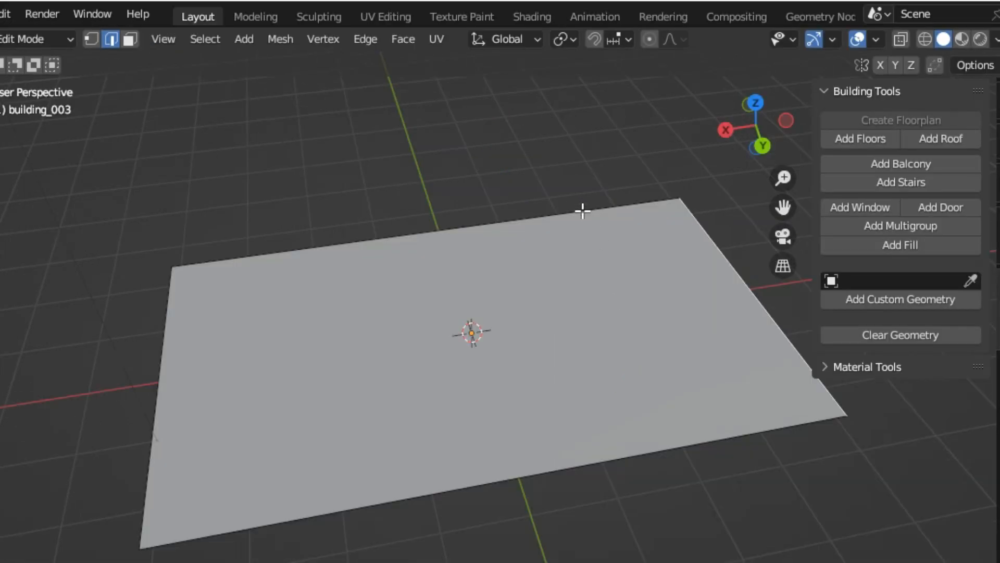
shift+click(582, 211)
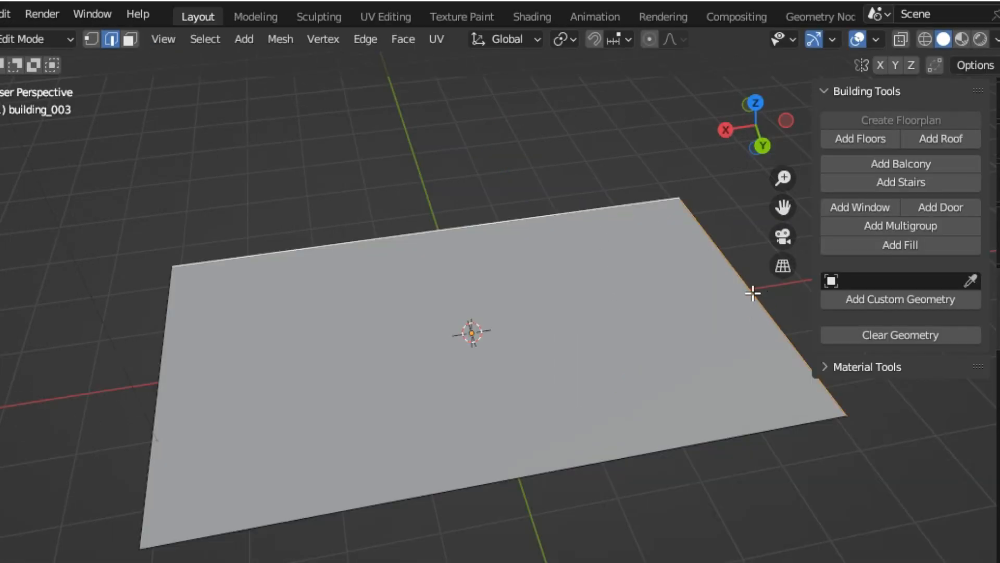
- Select the whole floorplan face in face selection mode and add one 2 m high floor with a slab
click(129, 40)
click(356, 293)
scroll(356, 293, down, 3)
middle_drag(331, 435, 296, 403)
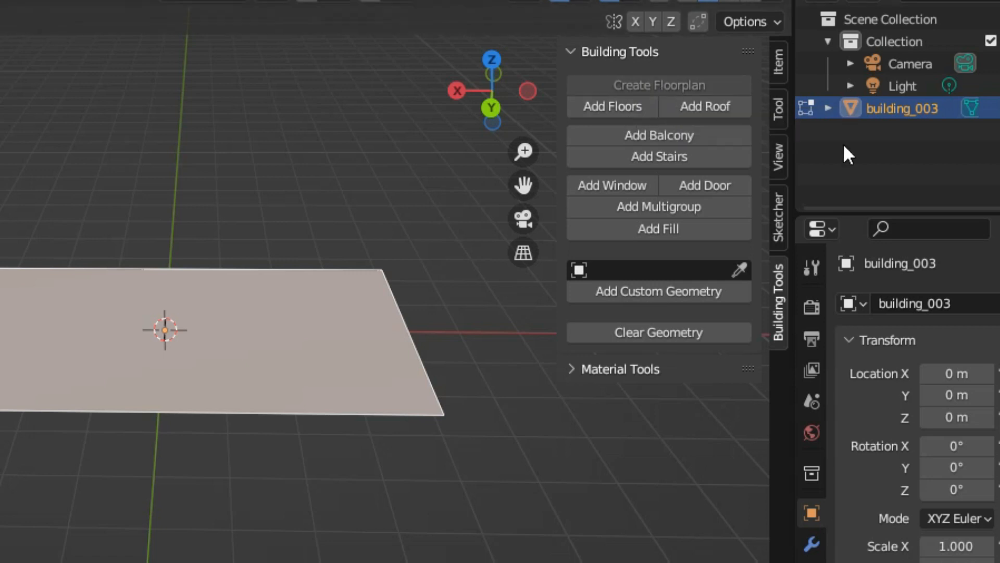
click(620, 107)
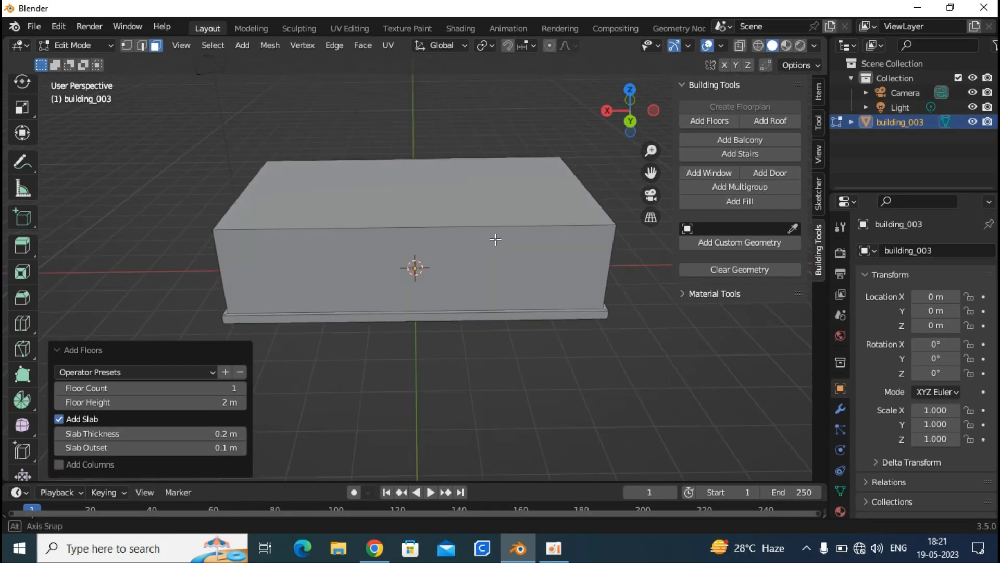
- Try a floor count of 14 for the building, then return it to 1
middle_drag(493, 239, 540, 343)
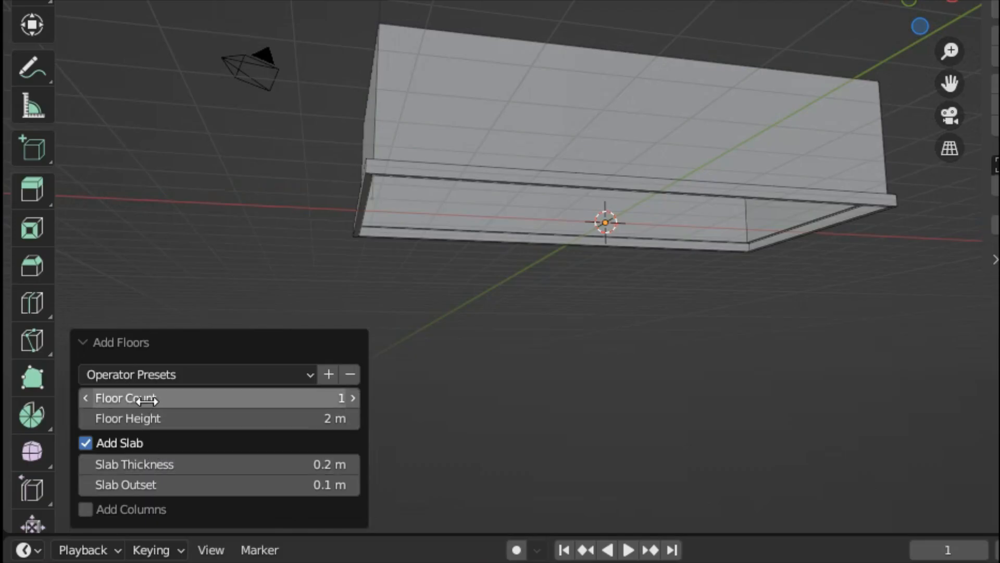
drag(163, 403, 193, 403)
middle_drag(510, 267, 558, 286)
click(332, 396)
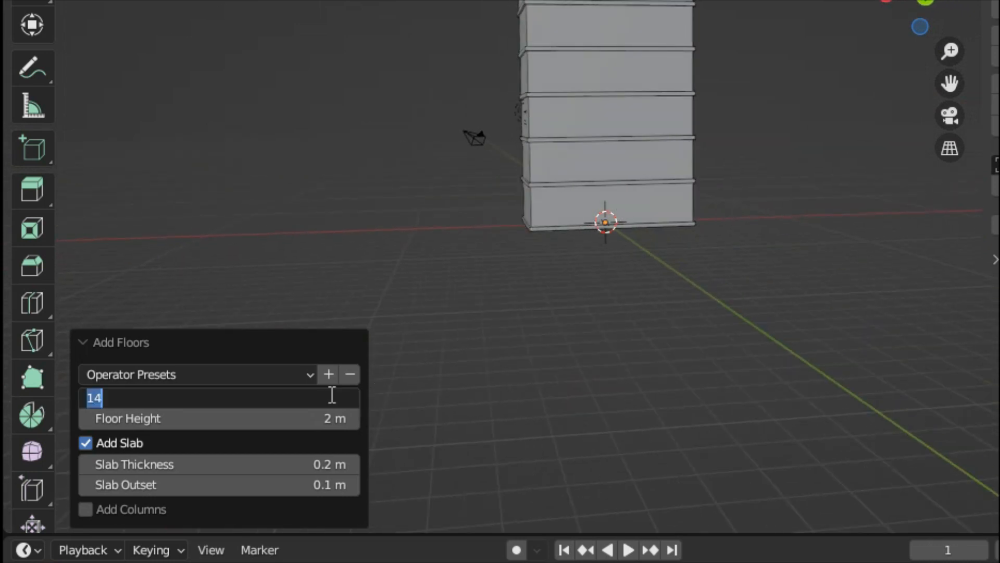
text(1)
key(Return)
- Raise the height of the single floor to 3.4 m
mouse_move(323, 418)
mouse_down()
mouse_move(365, 418)
mouse_move(331, 417)
mouse_up()
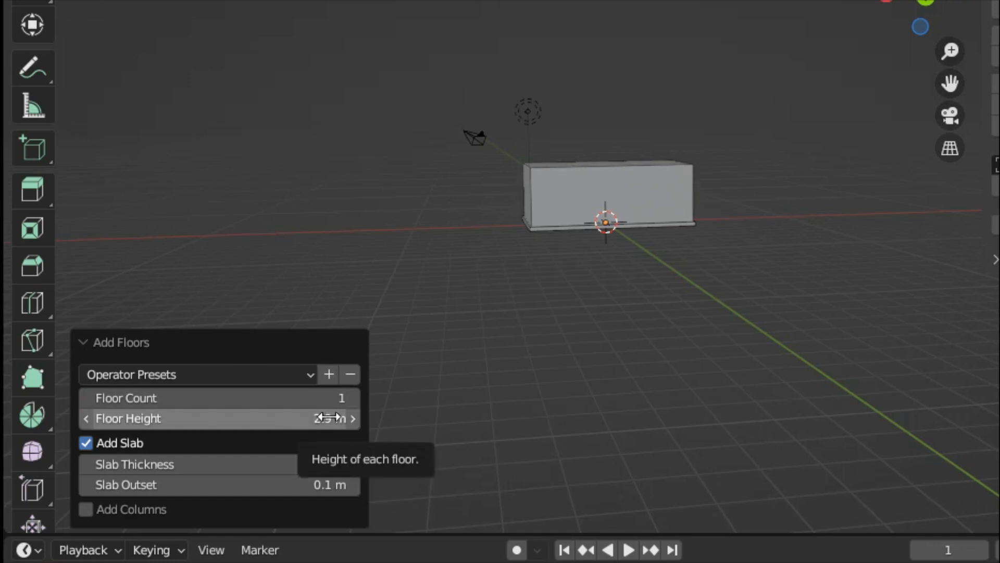
drag(306, 416, 333, 416)
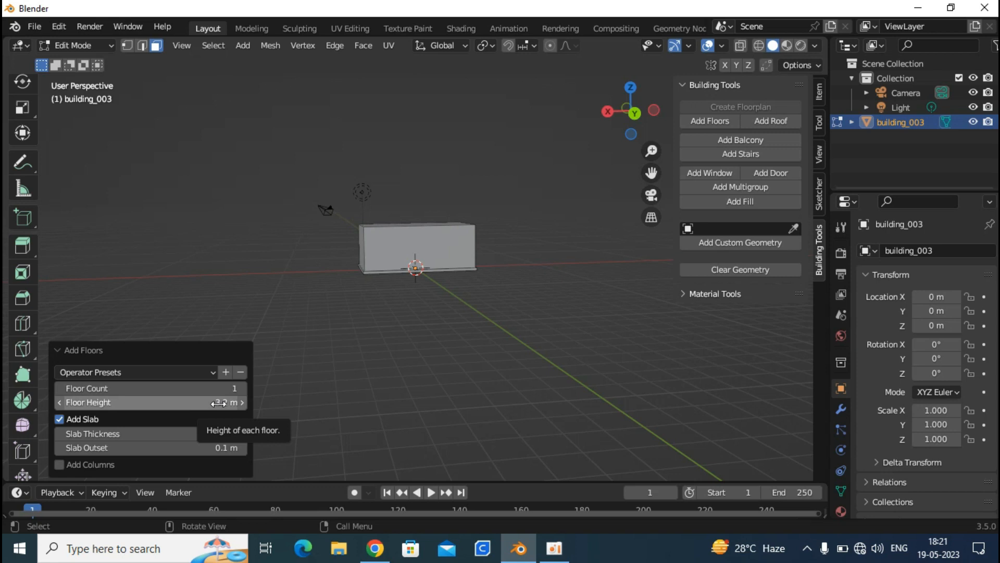
drag(202, 405, 216, 406)
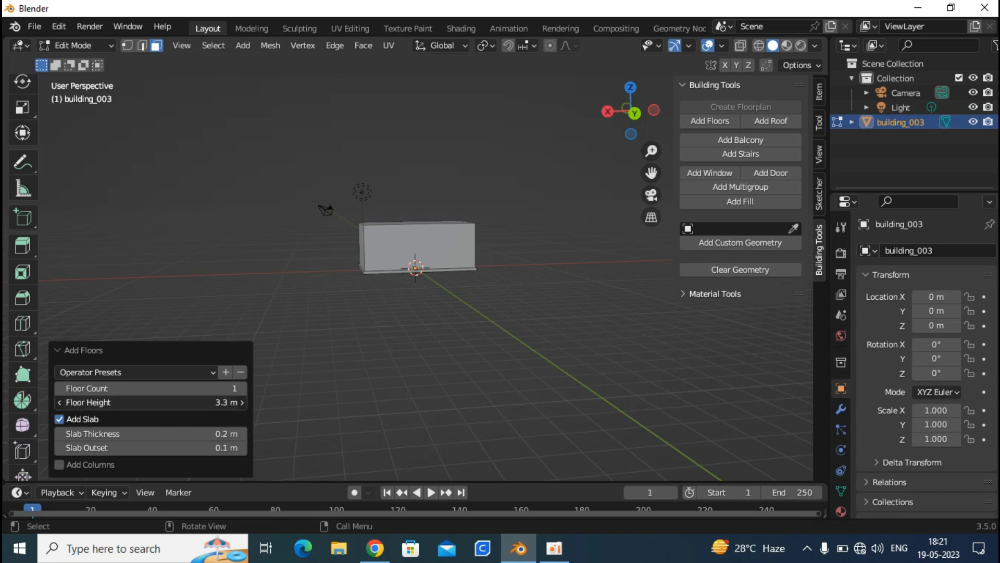
- Turn the floor slab off to compare the building without it, and turn it back on
click(66, 419)
click(67, 418)
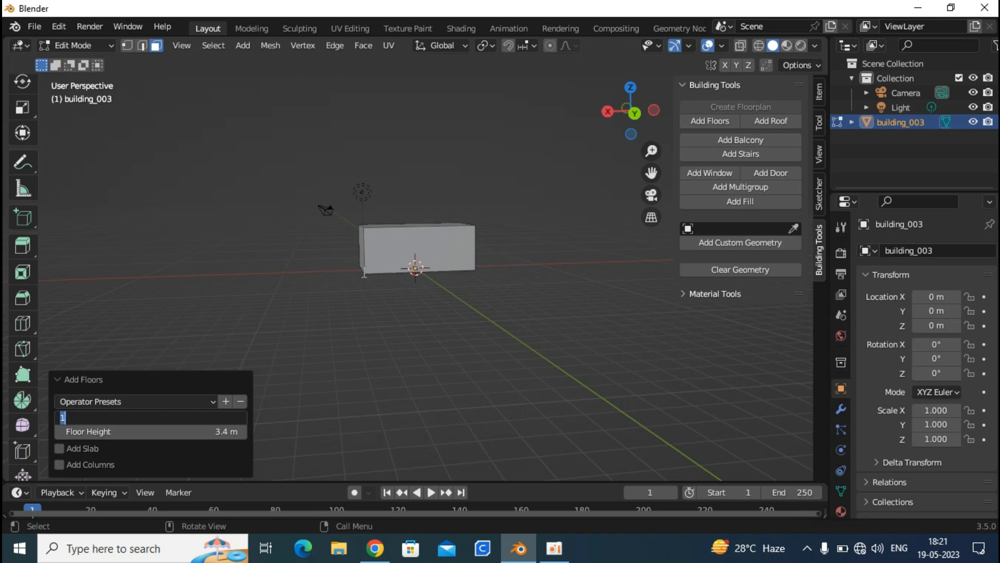
click(379, 424)
click(66, 448)
- Set the floor slab's thickness to 0.56 m and its outset to 0.08 m
scroll(389, 273, up, 8)
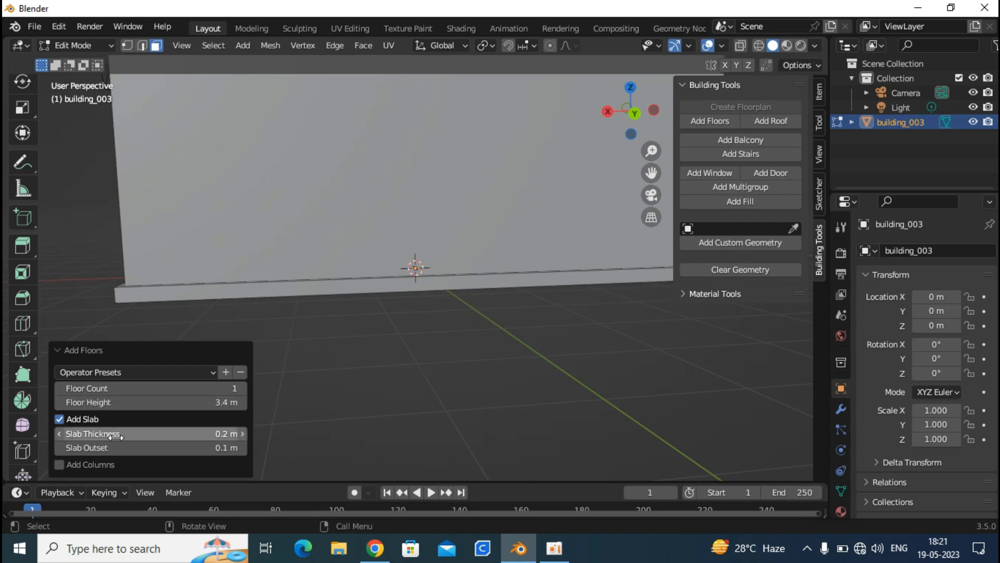
mouse_move(213, 434)
mouse_down()
mouse_move(250, 434)
mouse_move(200, 448)
mouse_move(222, 446)
mouse_up()
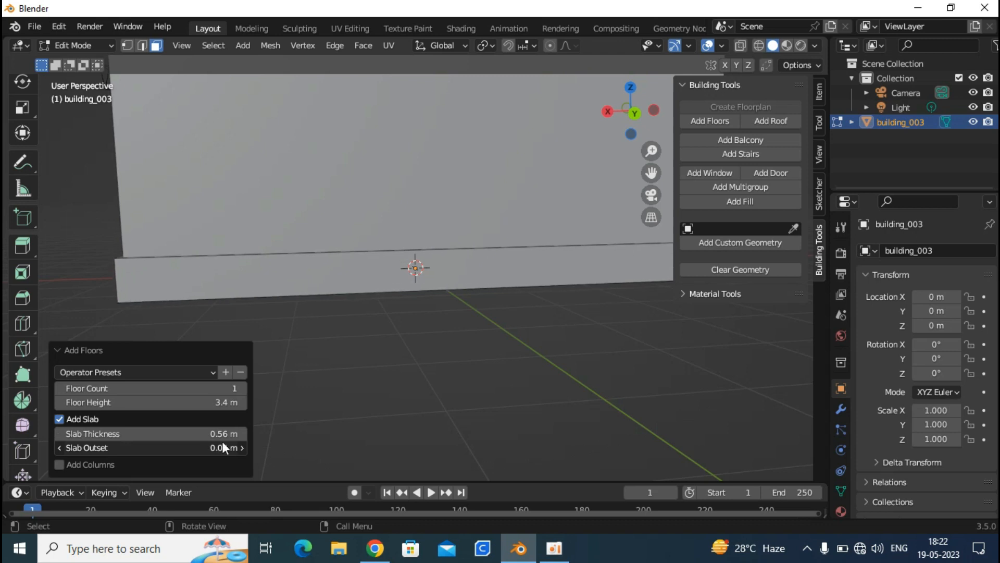
middle_drag(504, 329, 202, 427)
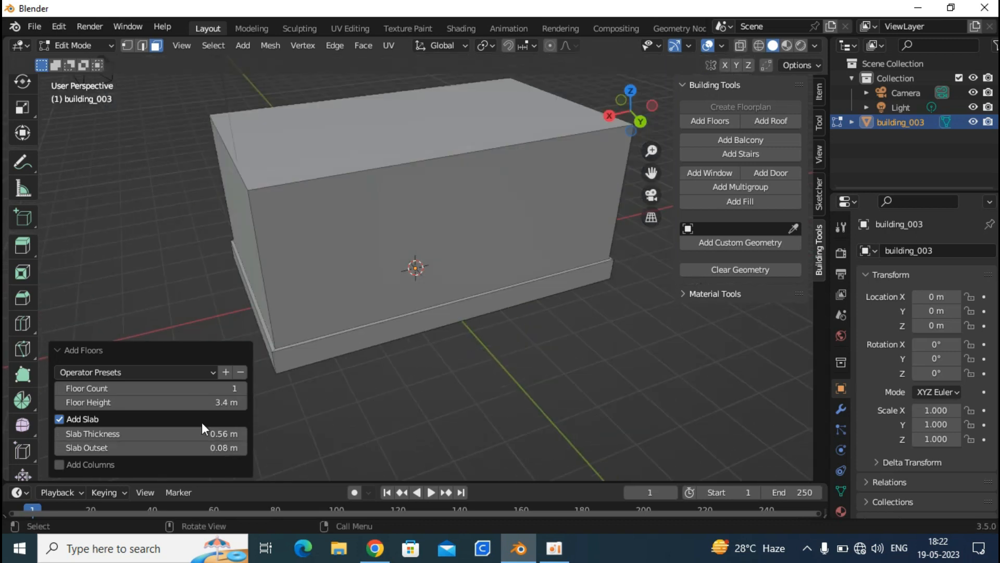
- Try adding corner columns to the floor, inspect them around the building, and remove them again
click(59, 464)
middle_drag(273, 302, 396, 273)
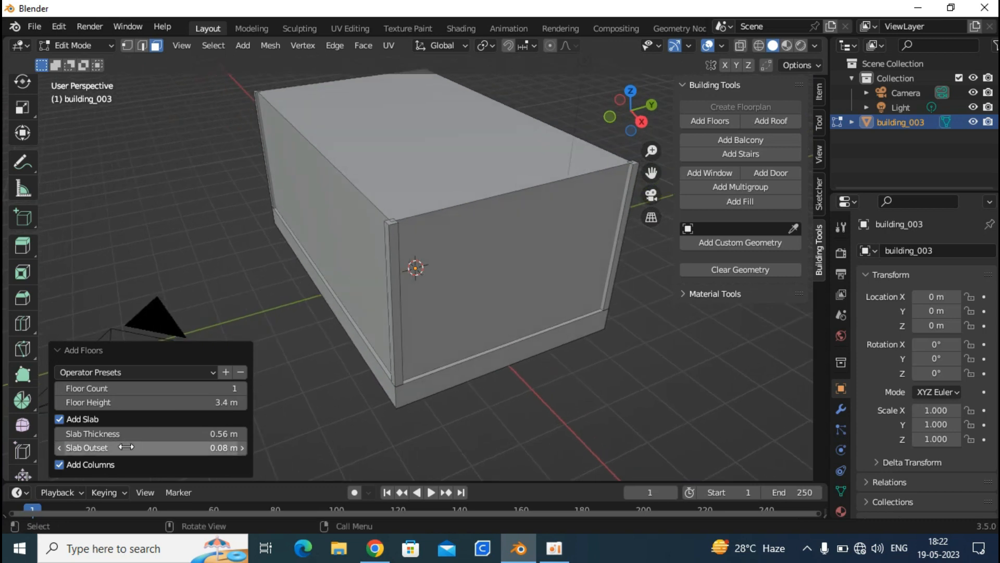
middle_drag(450, 291, 359, 364)
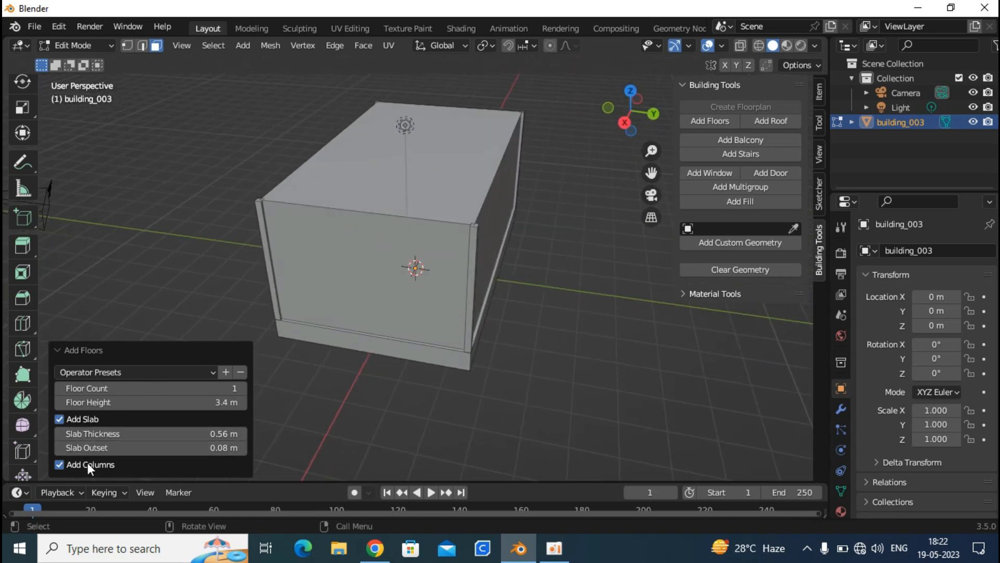
click(60, 464)
middle_drag(477, 267, 238, 285)
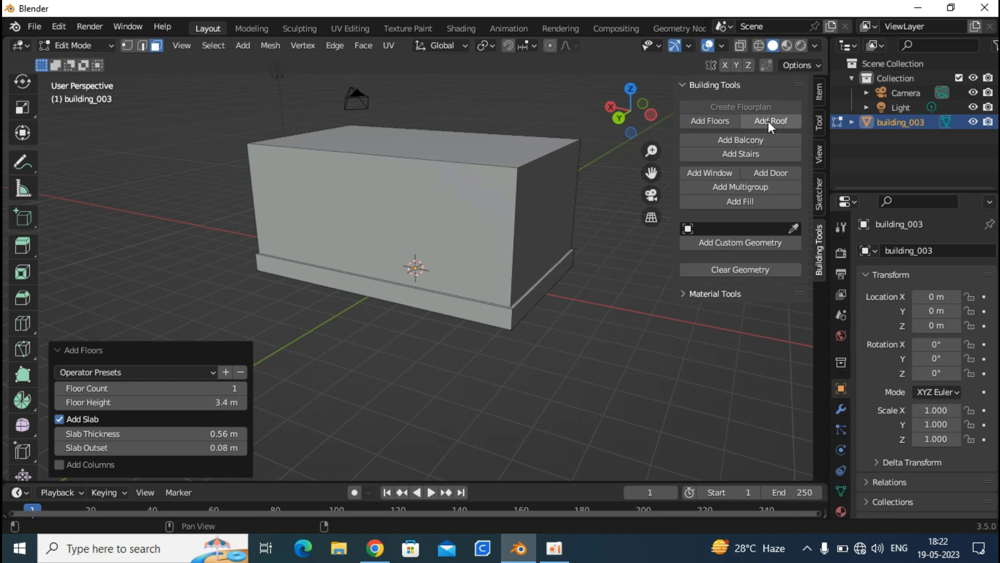
- Add a hip roof on the building's top face with 0.13 m thickness, 0.31 m outset and 2.1 m height
click(407, 151)
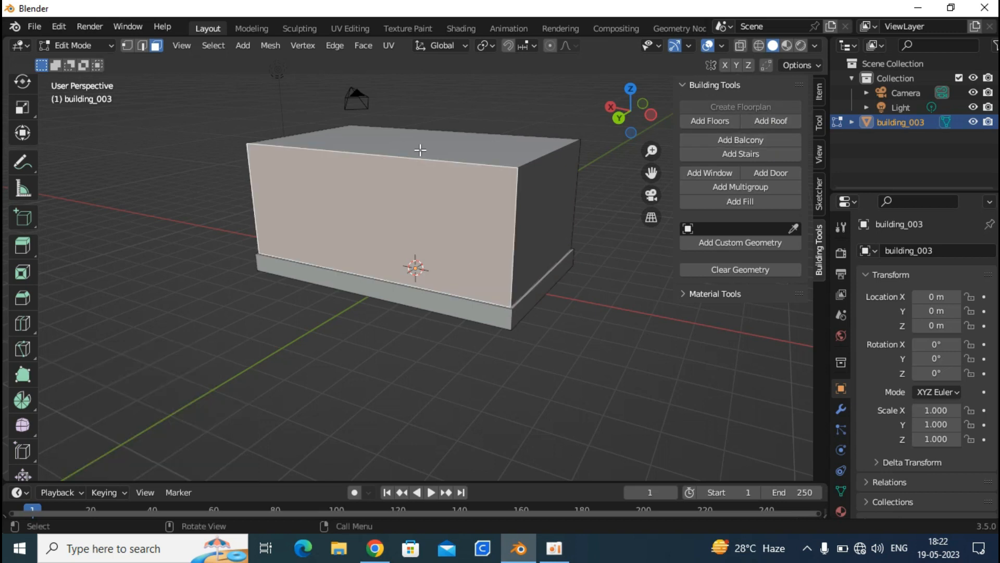
click(755, 119)
middle_drag(528, 142, 583, 156)
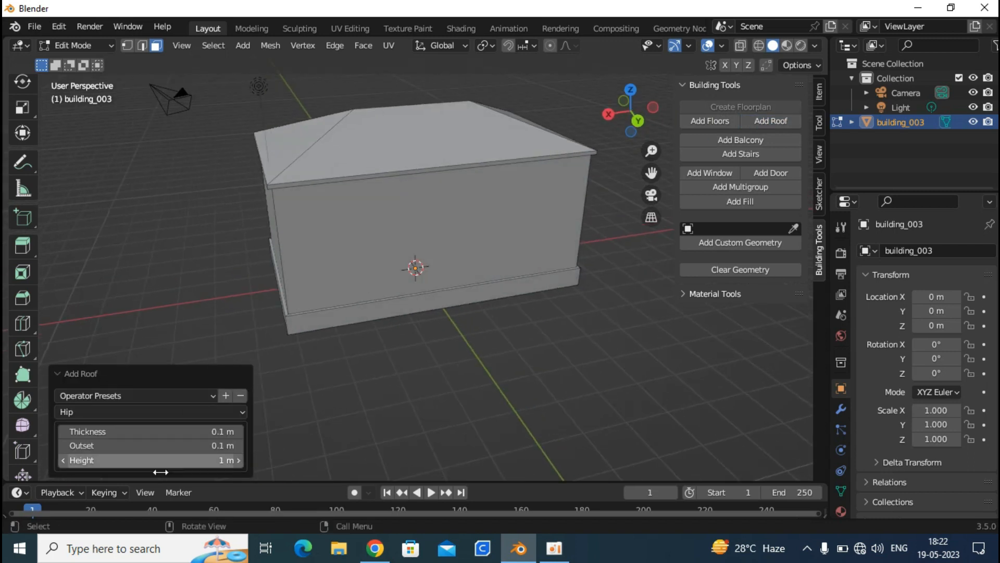
drag(139, 428, 180, 460)
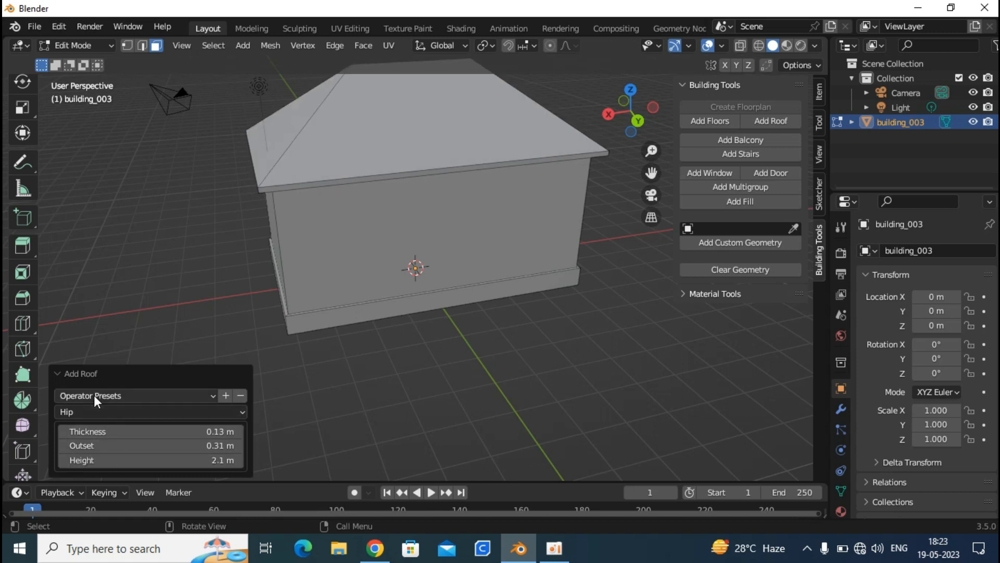
- Change the roof type to Flat with a thickness of 0.78 m and an outset of 0.01 m
click(98, 411)
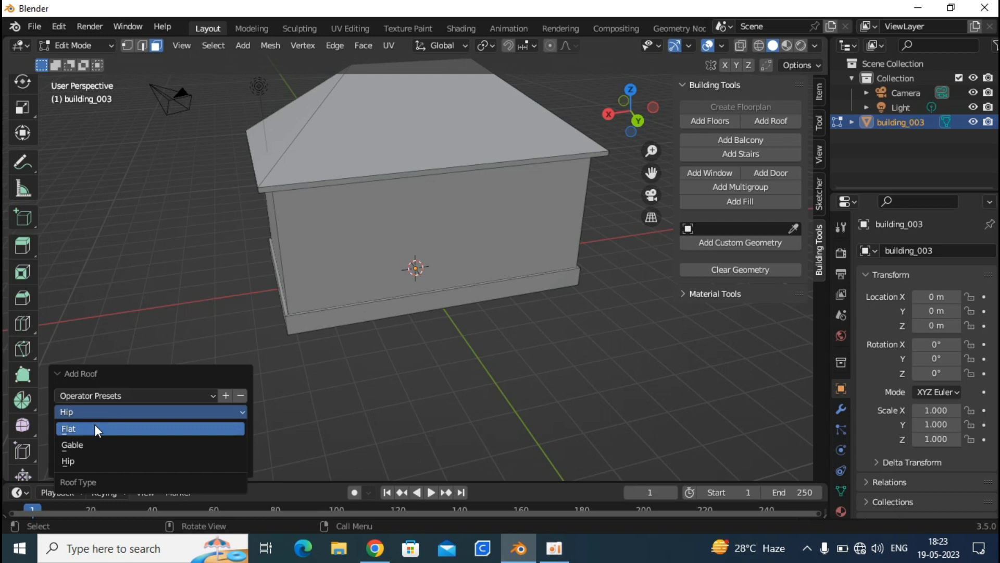
click(95, 428)
middle_drag(292, 291, 245, 237)
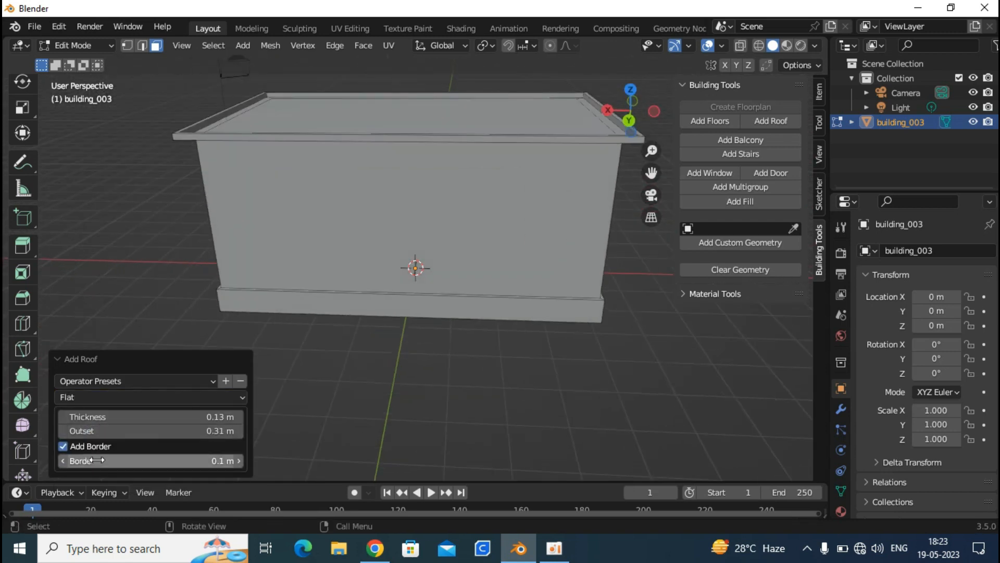
drag(97, 416, 140, 416)
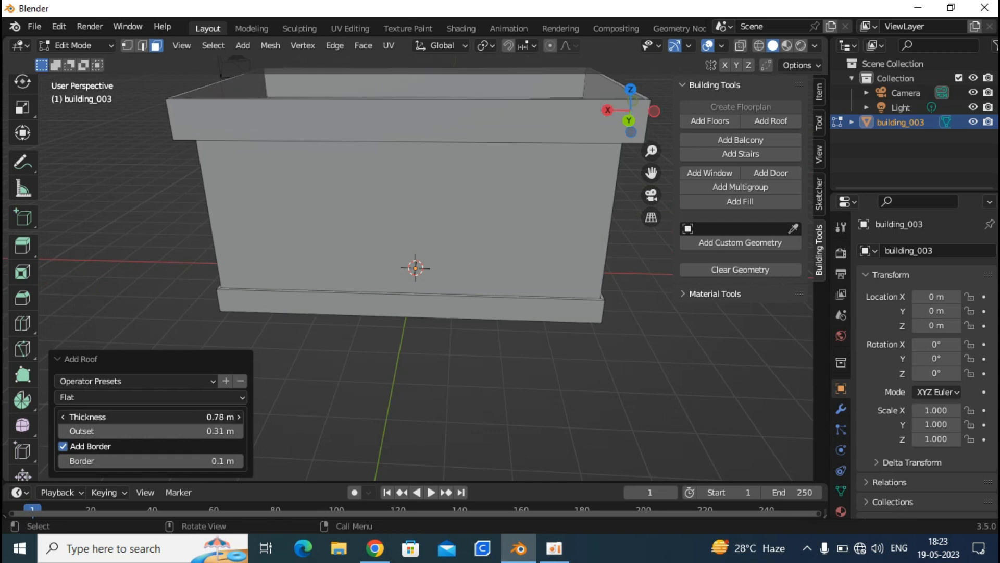
click(96, 431)
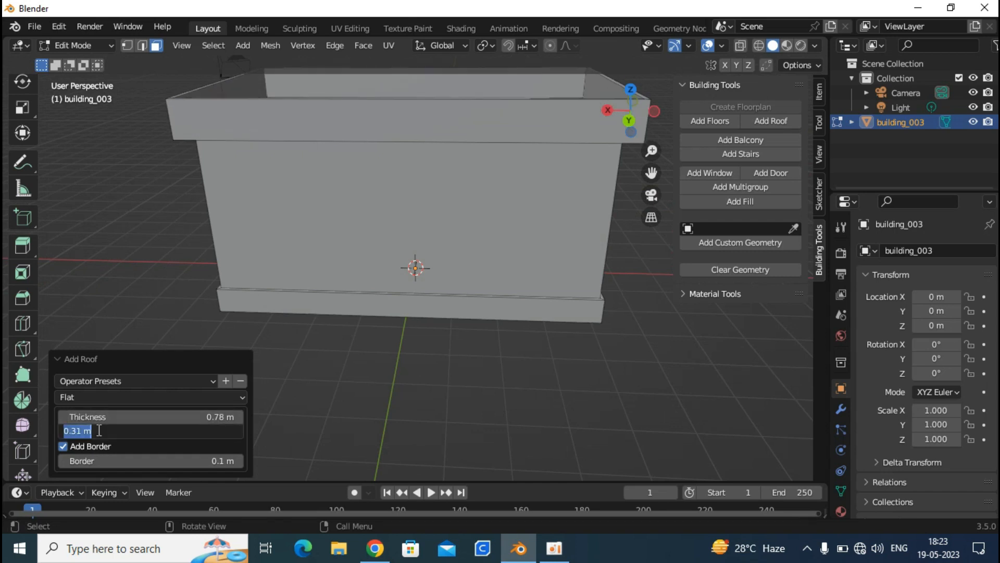
text(0.01)
key(Return)
middle_drag(279, 368, 250, 364)
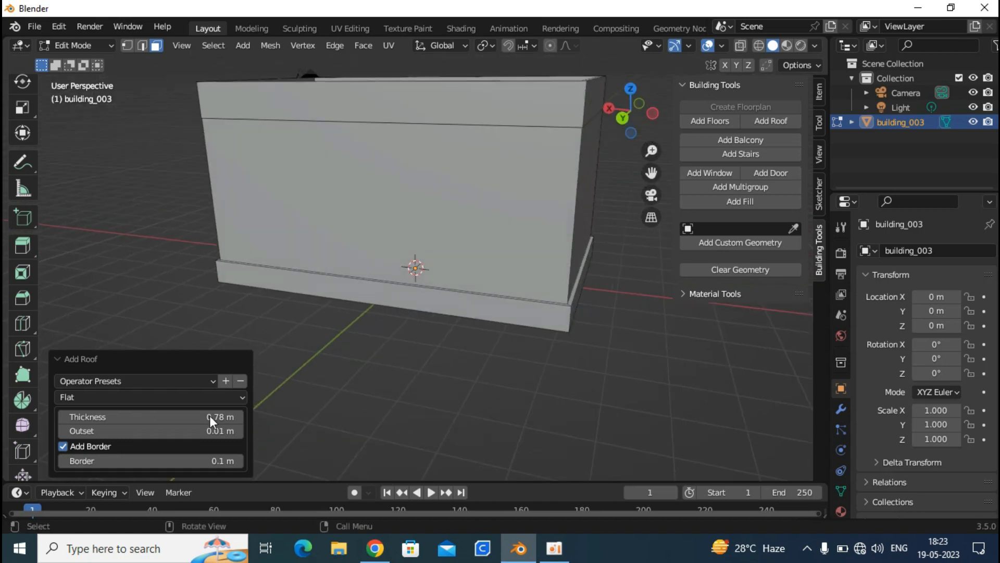
- Try the Gable roof type and return the roof to Flat
click(126, 396)
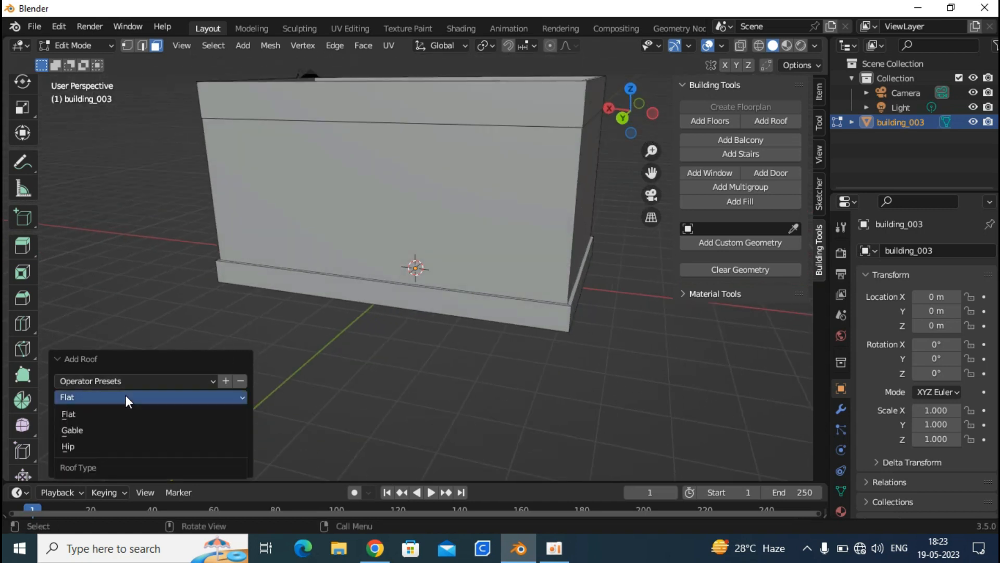
click(117, 431)
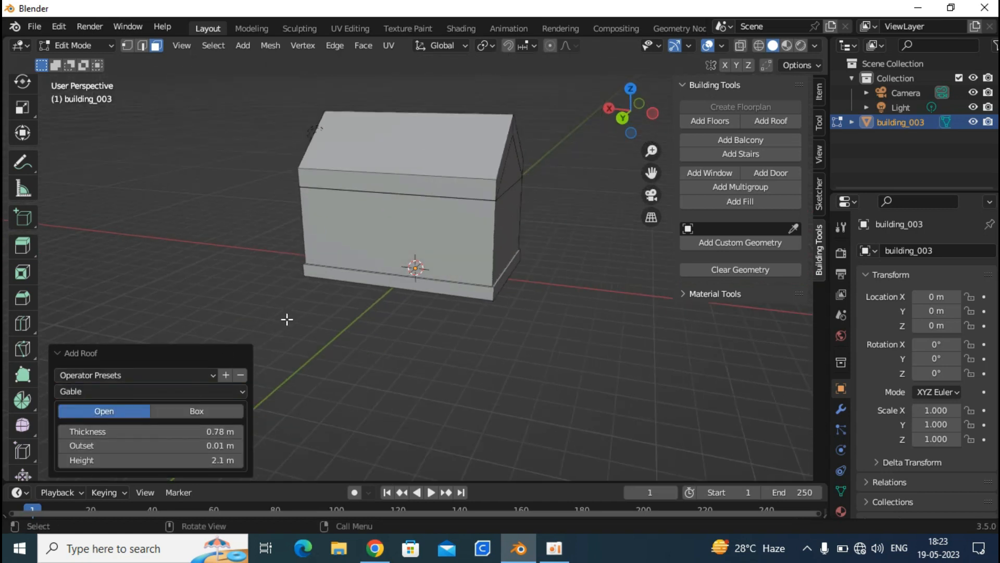
click(103, 391)
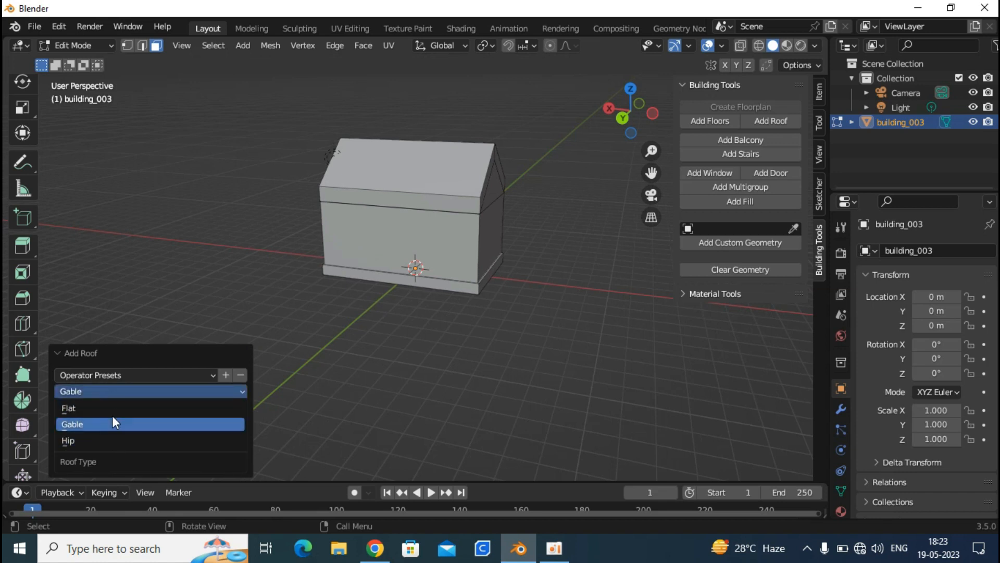
click(105, 406)
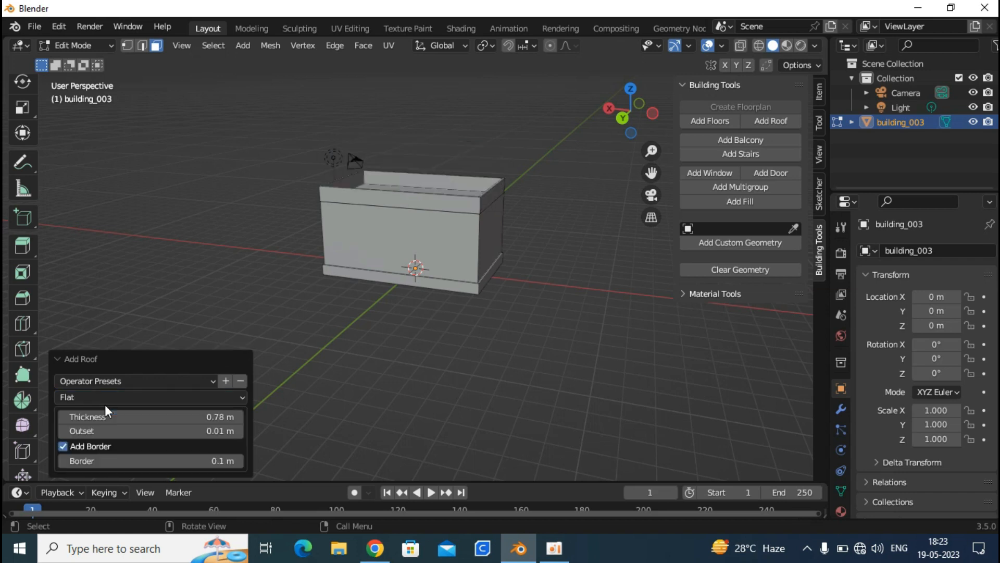
- Add a single door to one of the building's long walls and examine it up close
middle_drag(303, 328, 229, 265)
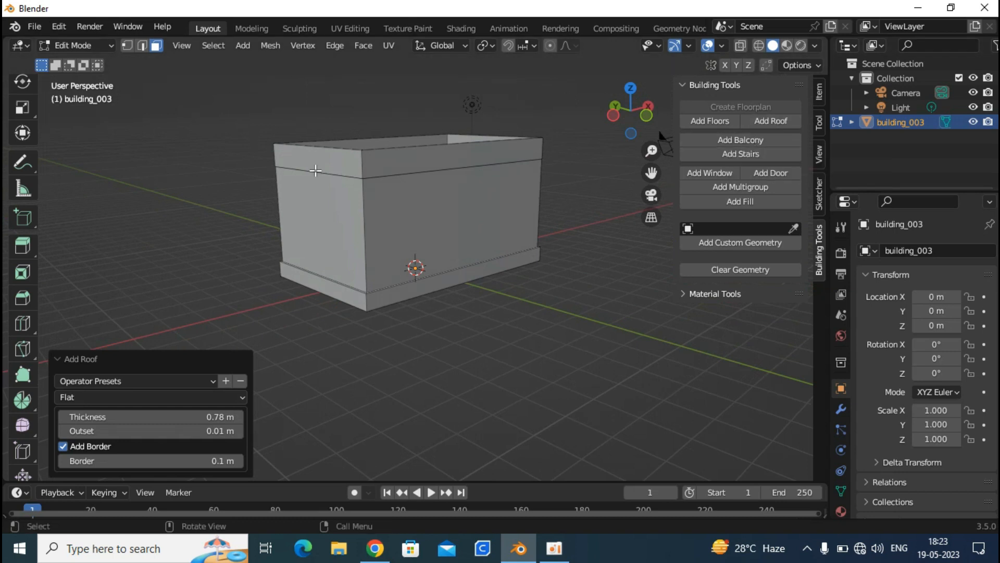
middle_drag(344, 209, 309, 222)
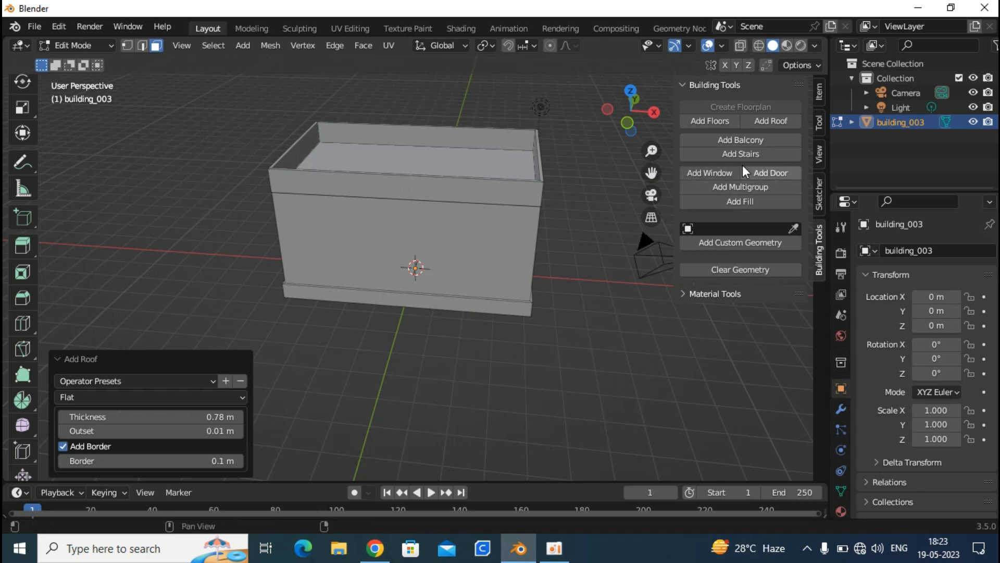
click(455, 255)
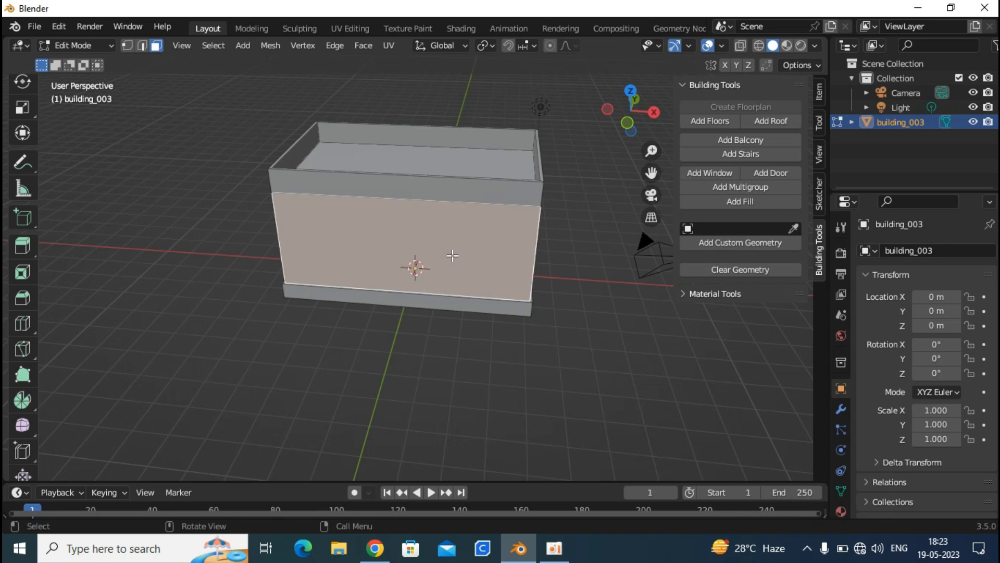
click(763, 172)
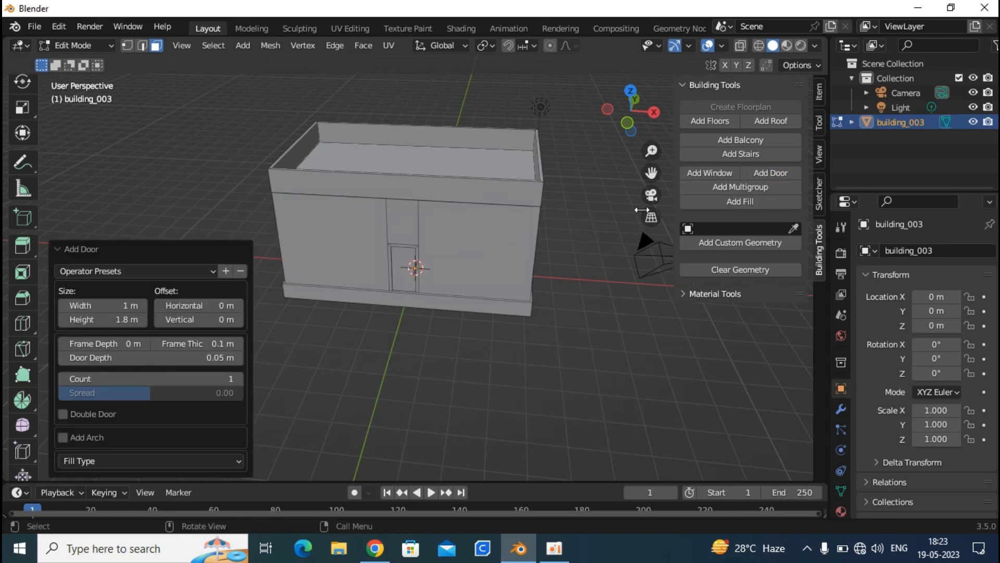
scroll(426, 242, up, 3)
middle_drag(426, 242, 422, 244)
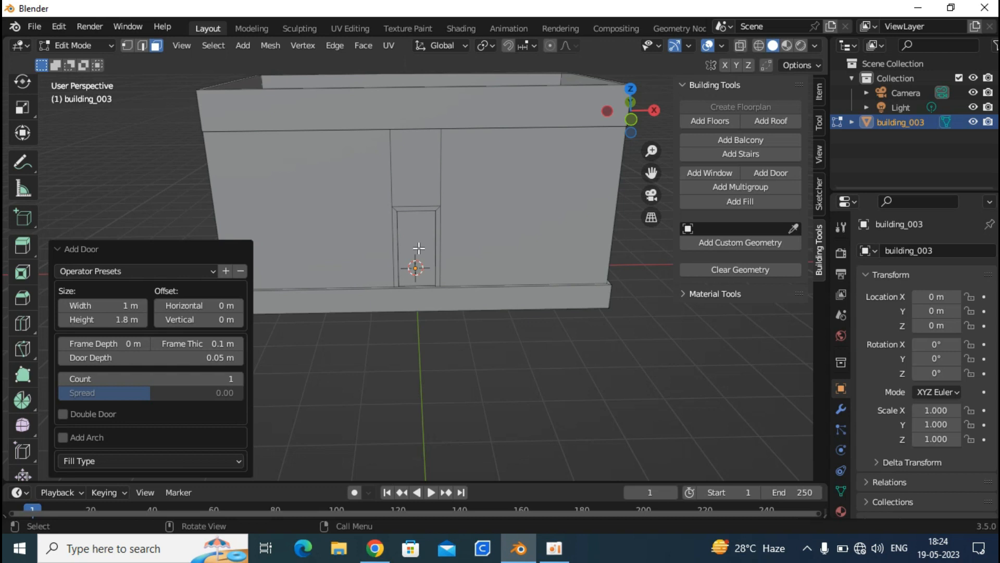
scroll(419, 248, down, 3)
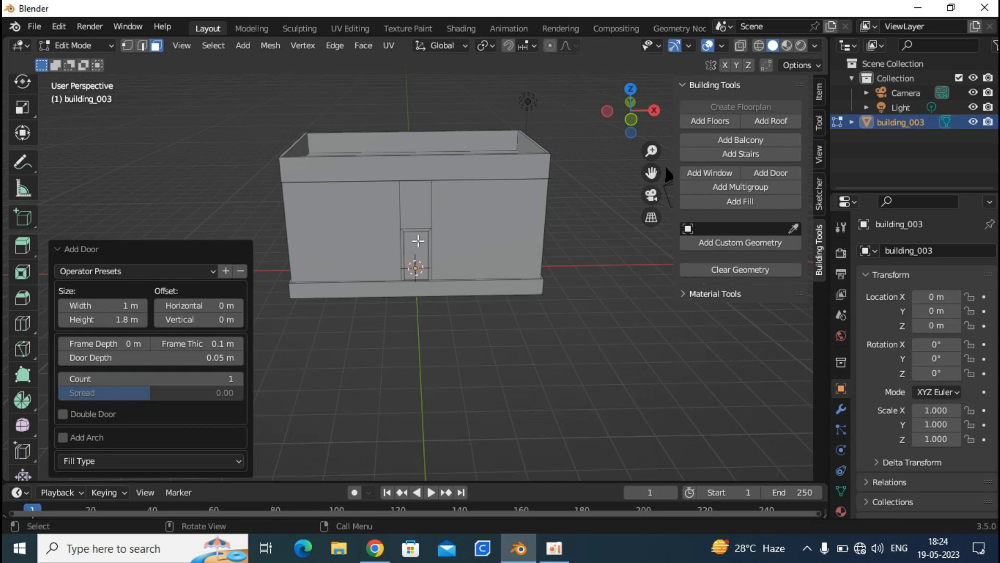
middle_drag(464, 221, 343, 185)
scroll(384, 244, up, 3)
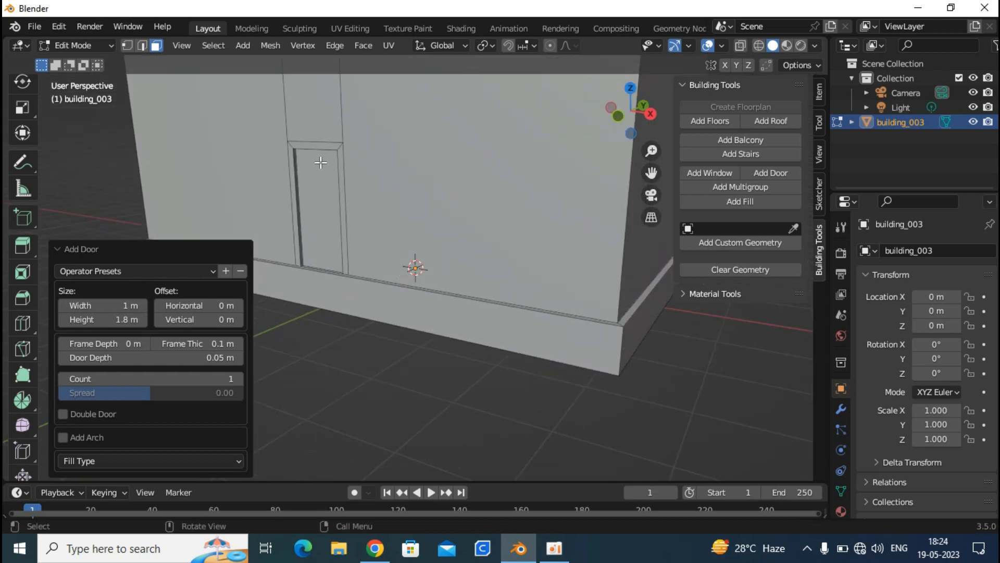
- Set the door to 1.3 m wide and 2.1 m high, offsets 0.02 m horizontal and -0.55 m vertical, frame depth 0.09 m, door depth 0.01 m
drag(100, 308, 122, 320)
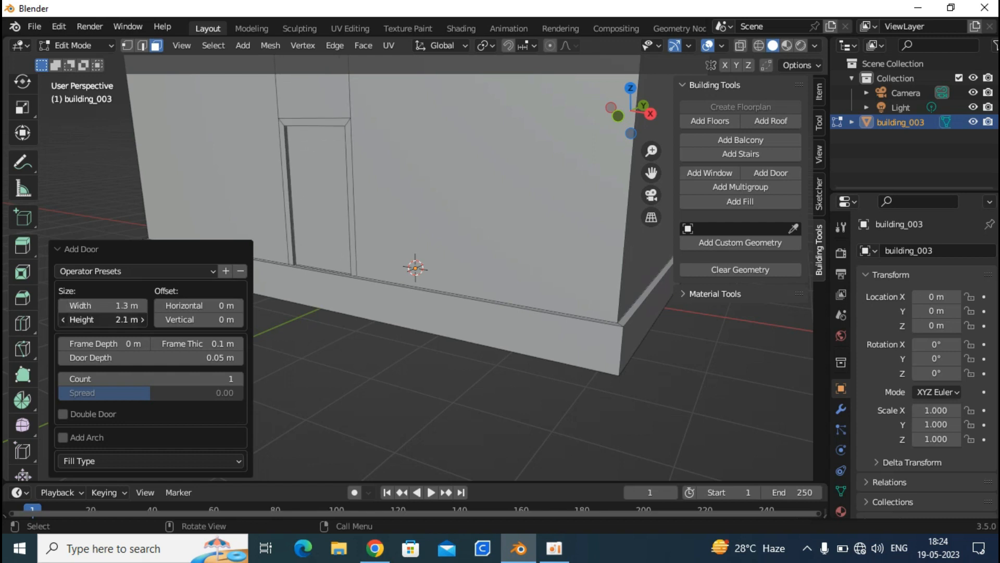
drag(181, 306, 152, 323)
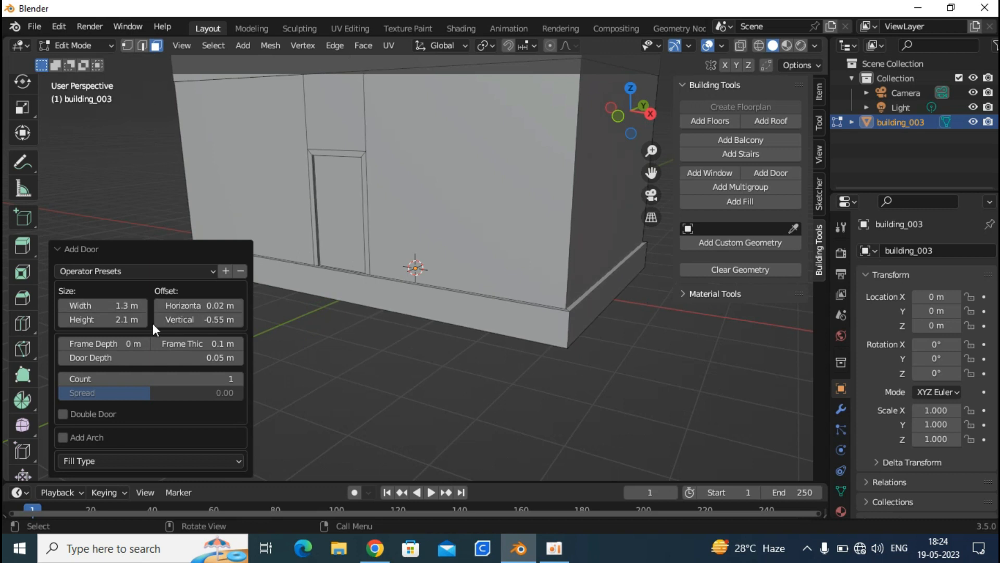
mouse_move(108, 351)
mouse_down()
mouse_move(91, 351)
mouse_move(112, 343)
mouse_up()
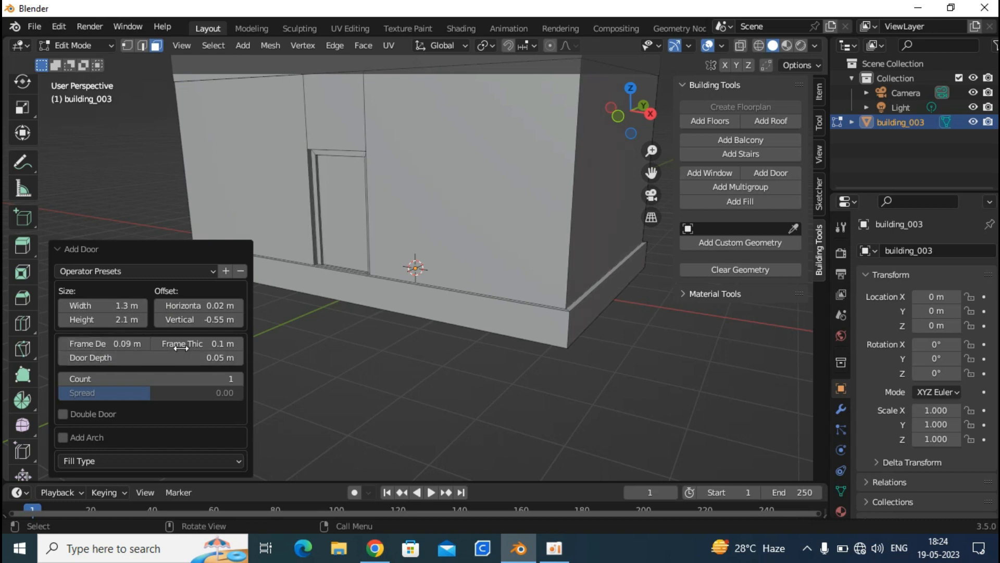
drag(197, 344, 158, 359)
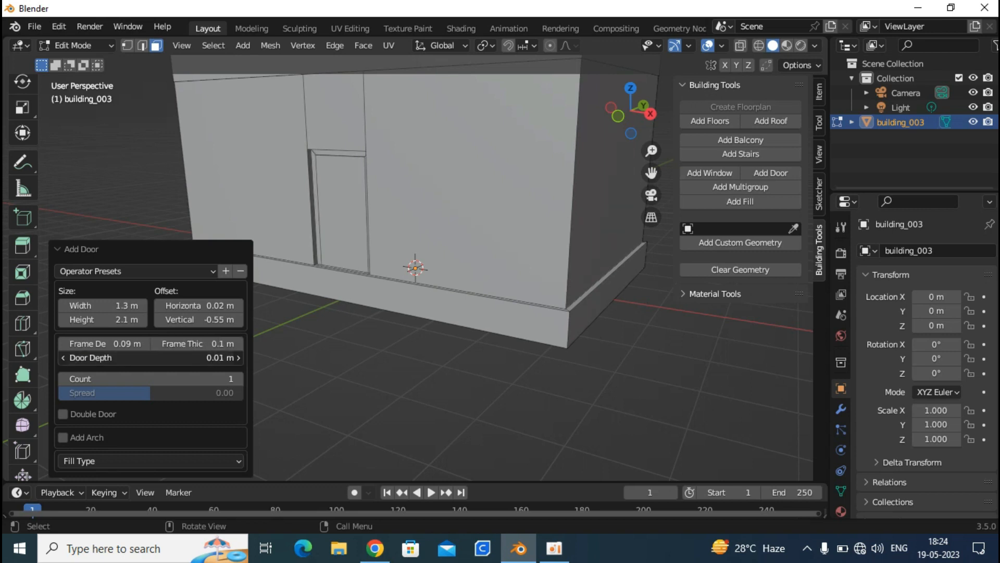
- Try a count of 2 doors on the wall and return the count to 1
click(151, 379)
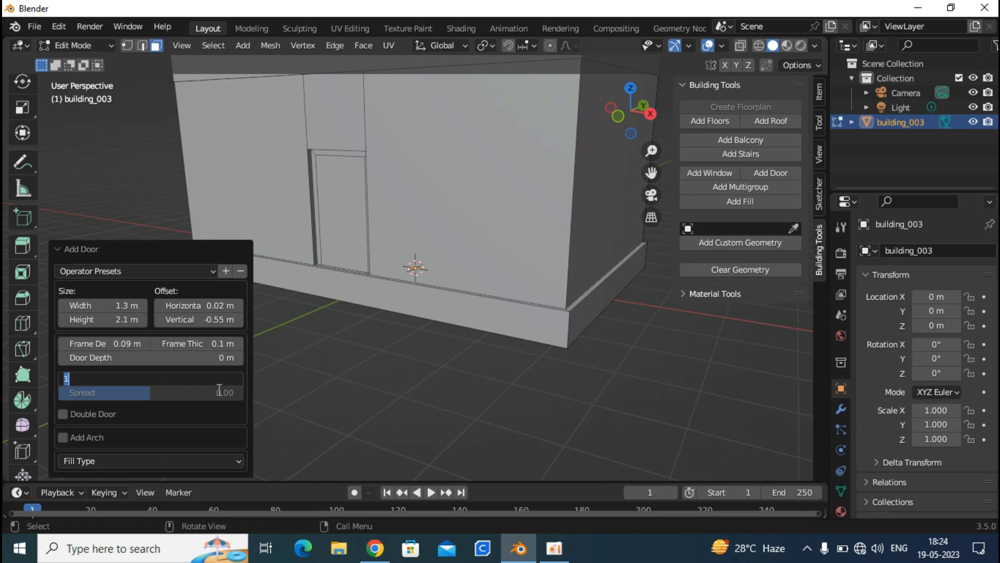
text(2)
key(Return)
scroll(419, 233, down, 4)
middle_drag(473, 261, 515, 285)
scroll(417, 302, up, 2)
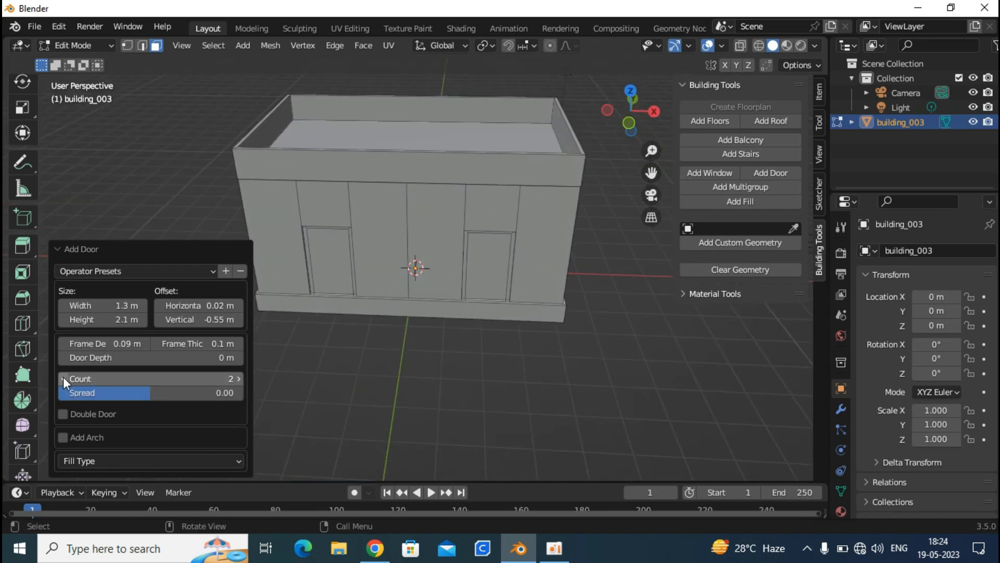
click(62, 378)
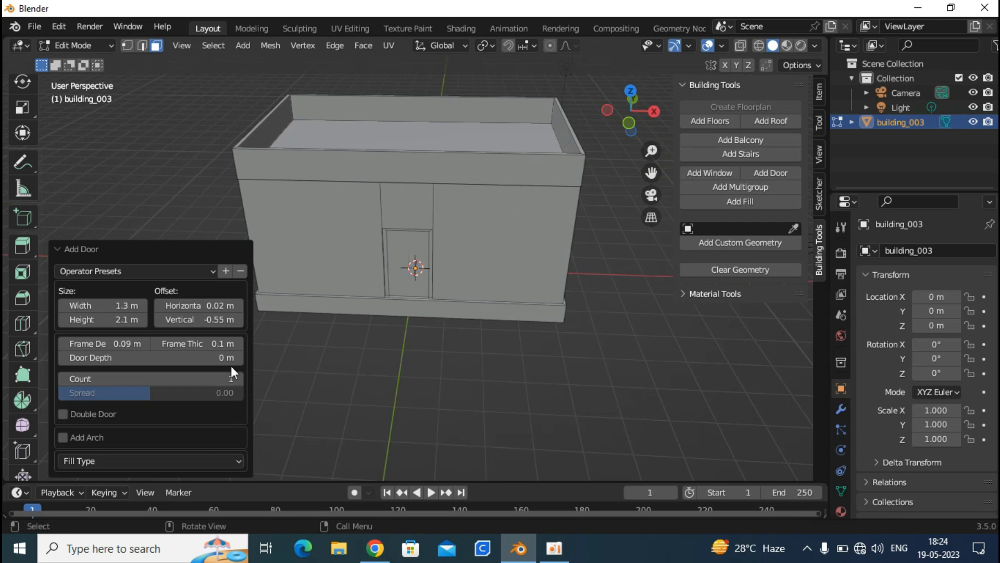
- Turn the single door into a double door
middle_drag(317, 291, 318, 290)
scroll(404, 102, up, 3)
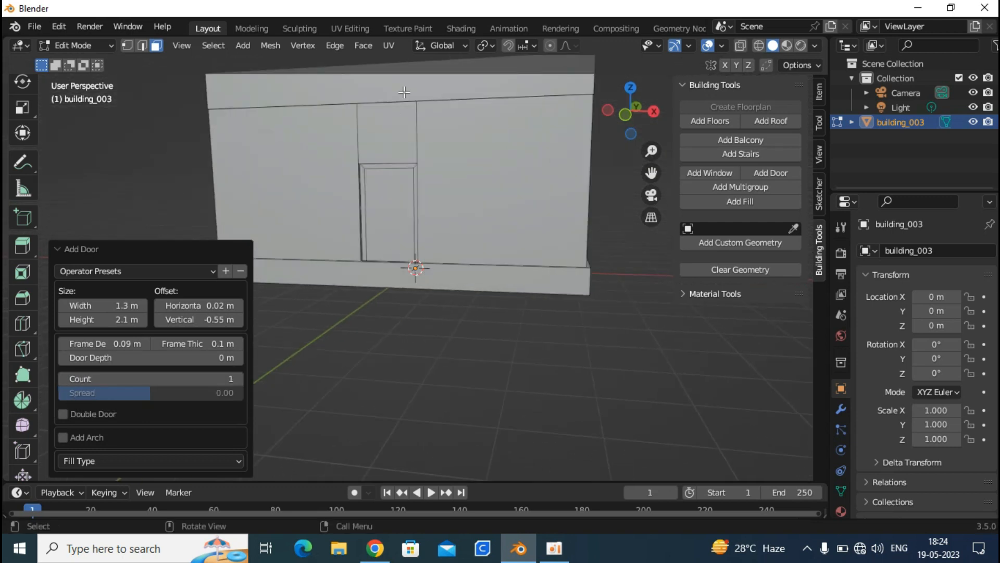
middle_drag(405, 106, 359, 128)
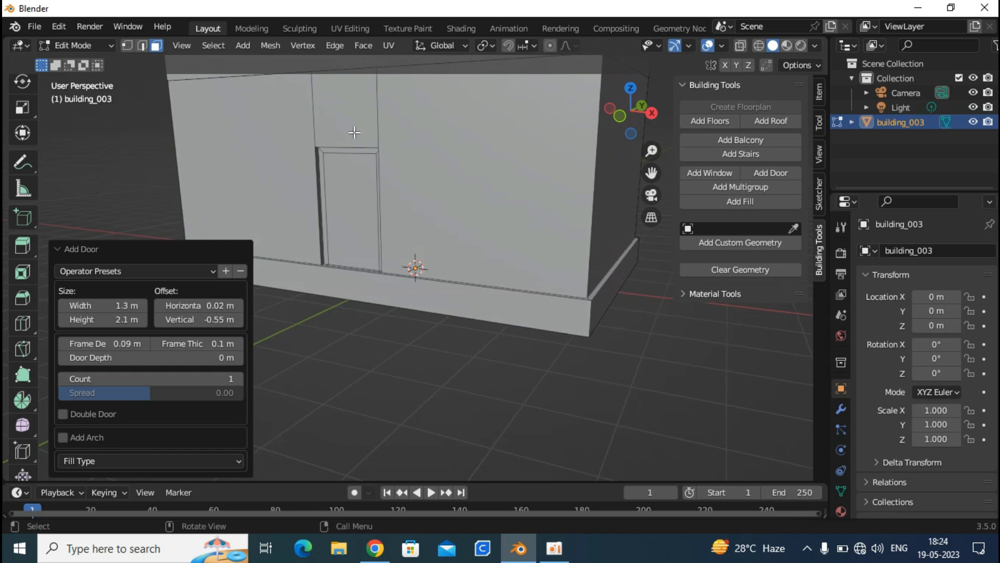
scroll(354, 132, up, 1)
click(63, 413)
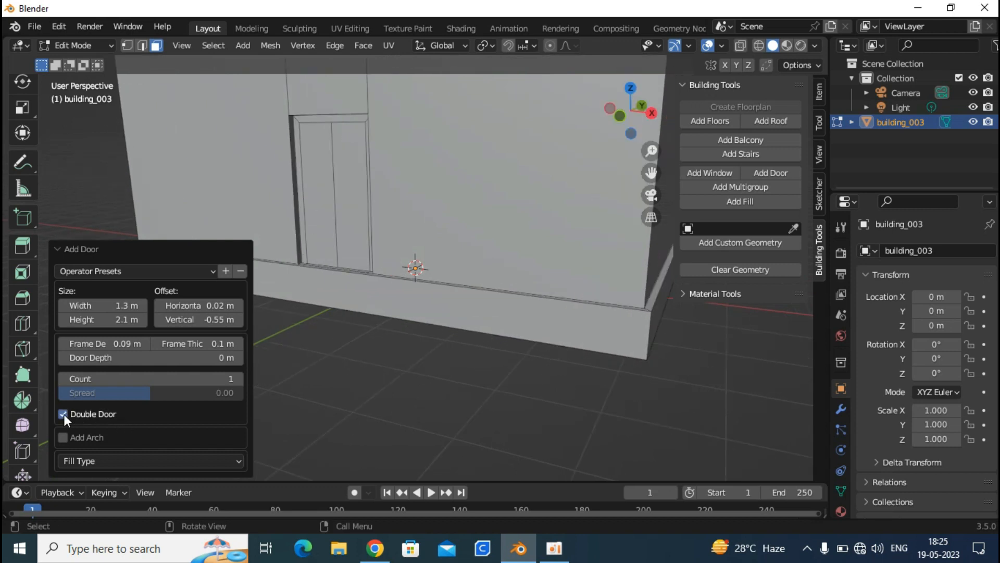
- Try an arch over the double door and remove it
scroll(357, 230, down, 3)
middle_drag(393, 224, 366, 221)
click(62, 438)
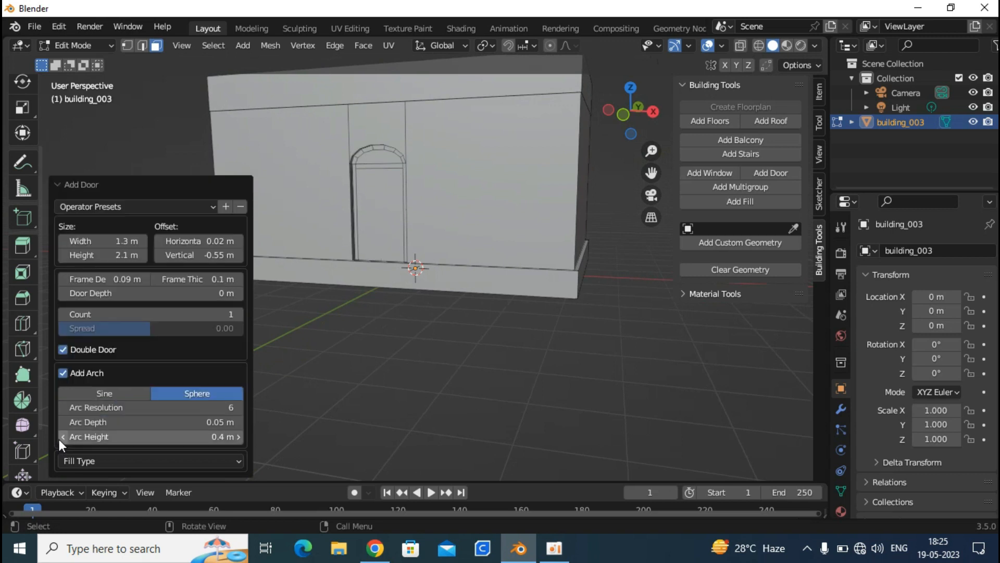
click(63, 373)
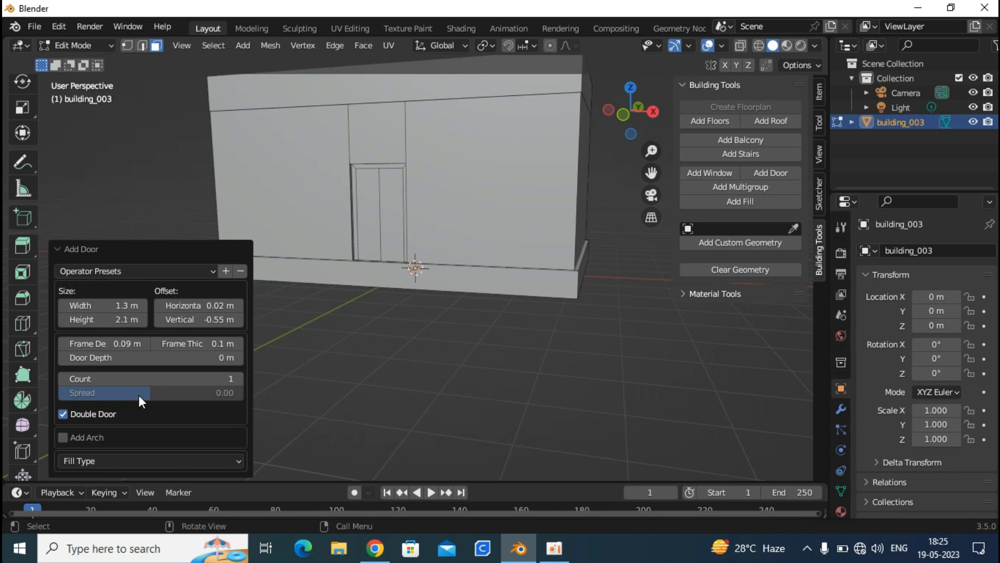
- Try the Louver, Panels and Glass Panes fills on the door and settle on Louver with a margin of 0.06 m
click(92, 464)
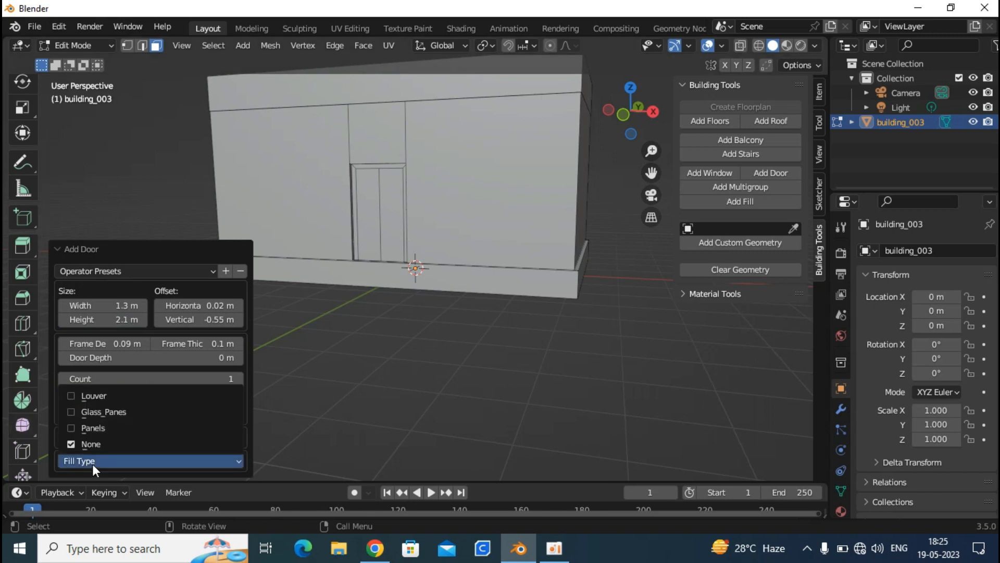
click(81, 395)
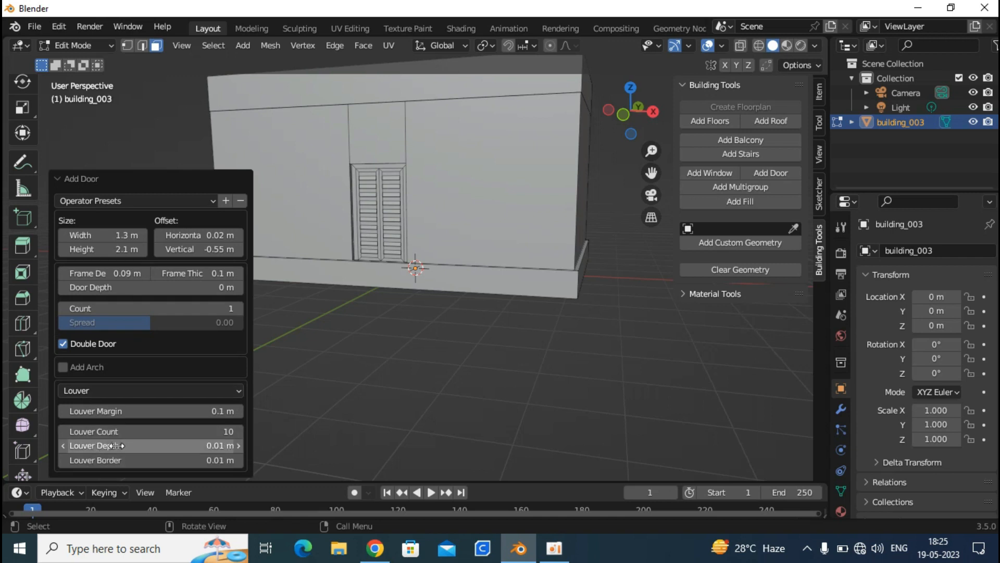
click(105, 389)
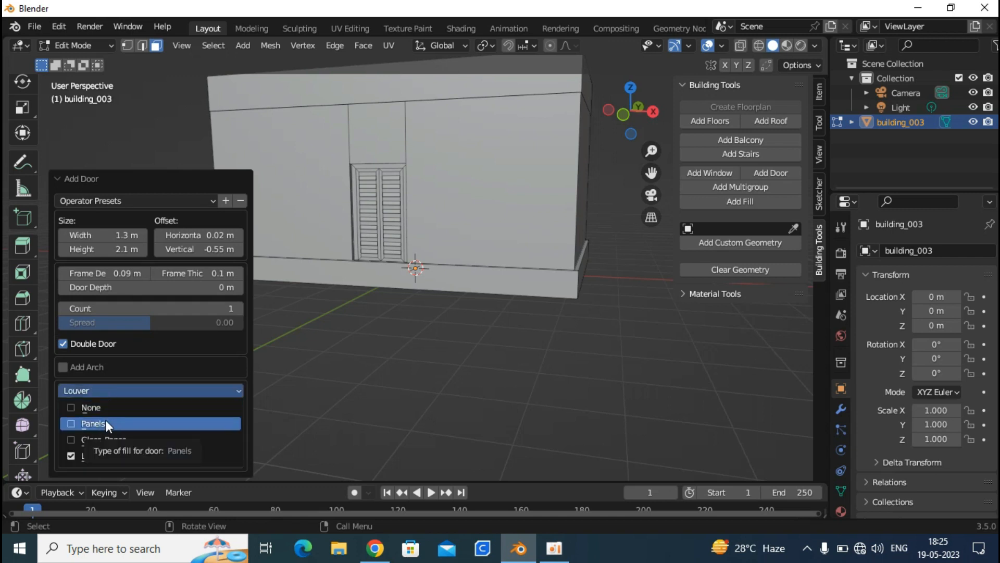
click(105, 420)
click(111, 388)
click(105, 434)
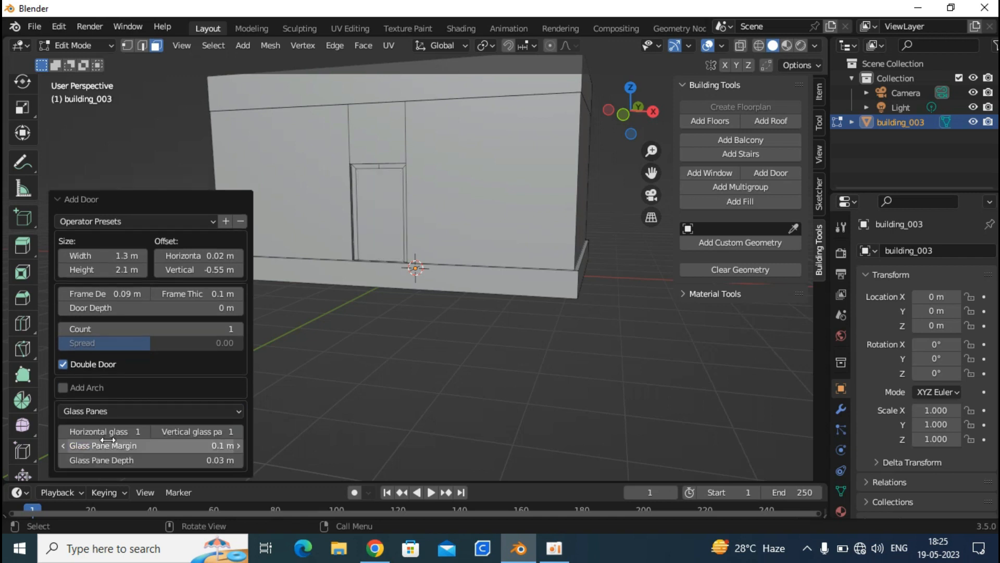
click(108, 412)
click(117, 442)
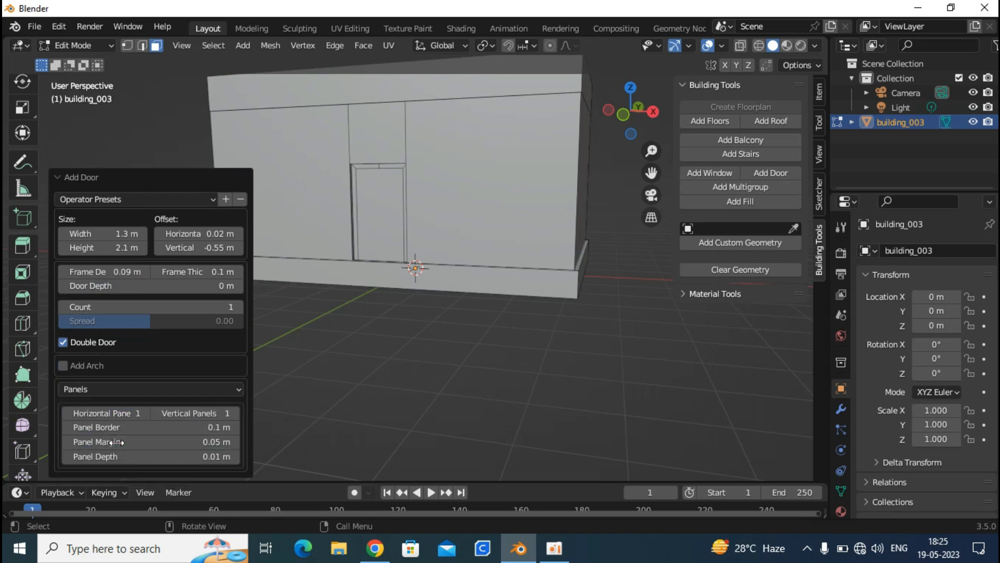
click(117, 389)
click(117, 451)
scroll(330, 240, down, 3)
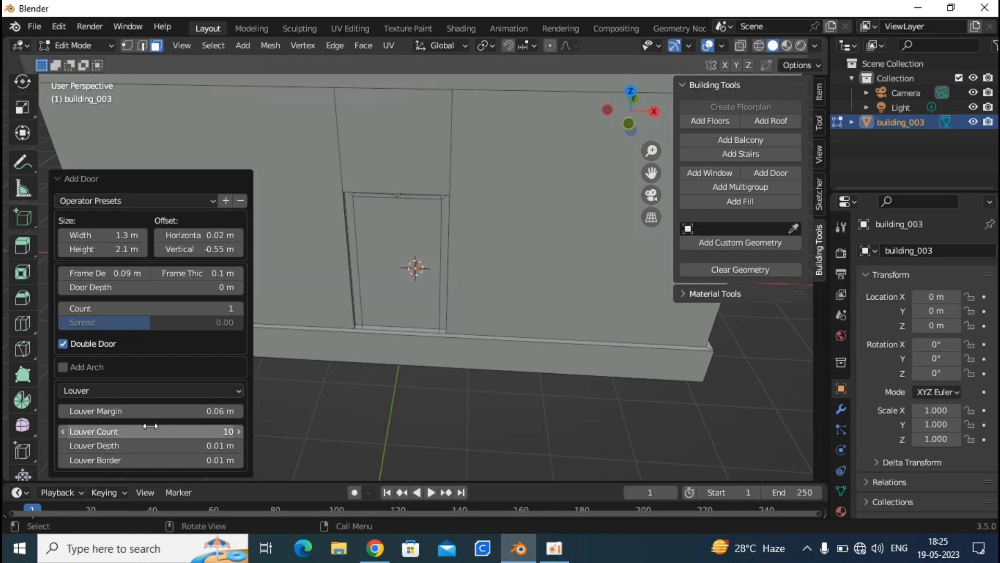
scroll(489, 272, down, 5)
- Add a window to the short wall around the corner from the door
middle_drag(488, 272, 421, 229)
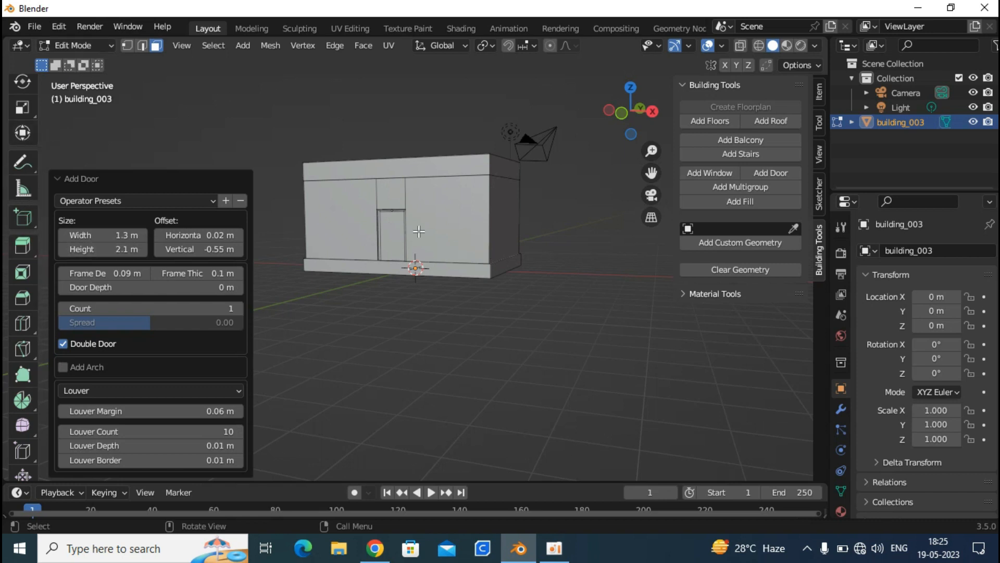
middle_drag(529, 225, 462, 226)
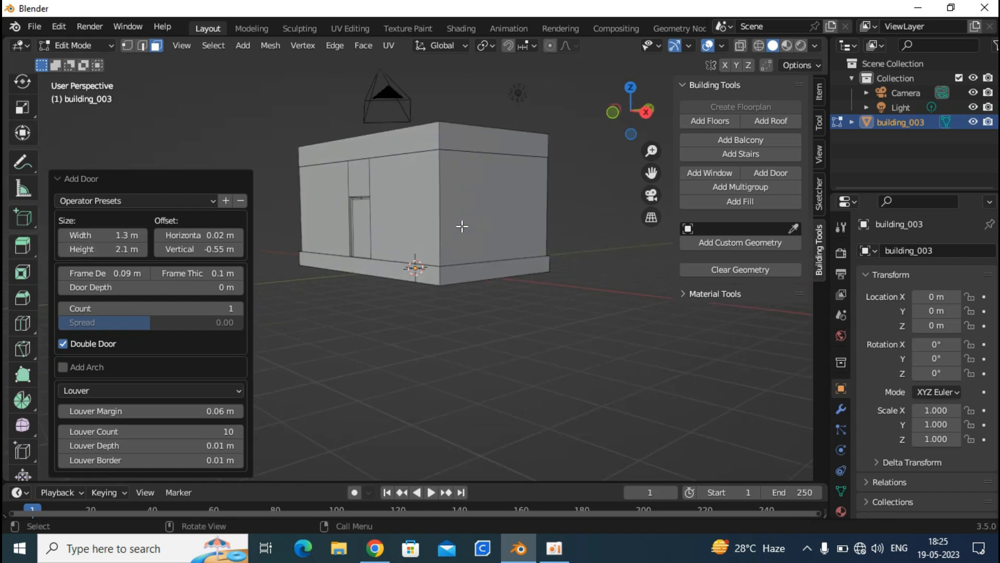
click(472, 220)
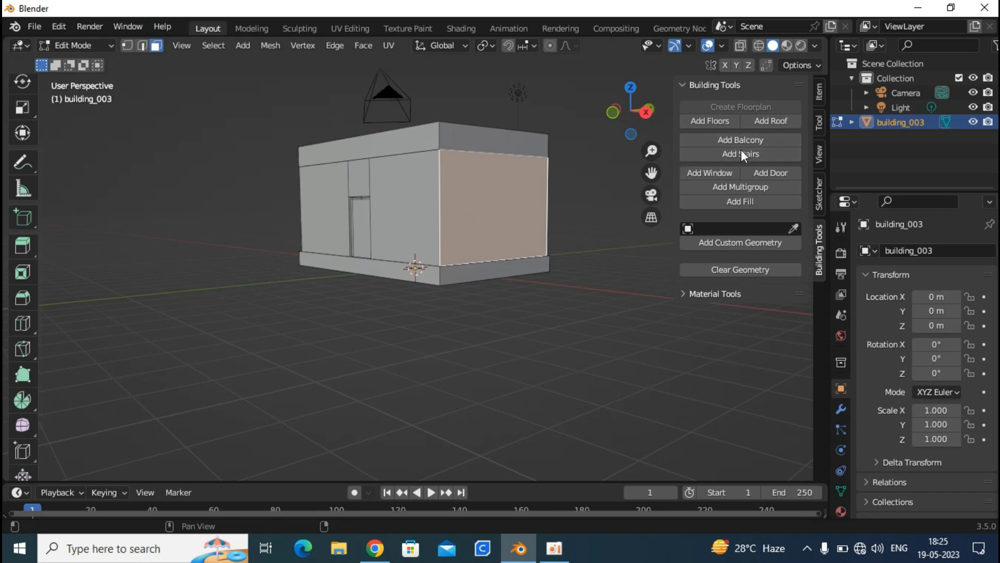
click(729, 173)
middle_drag(484, 212, 408, 202)
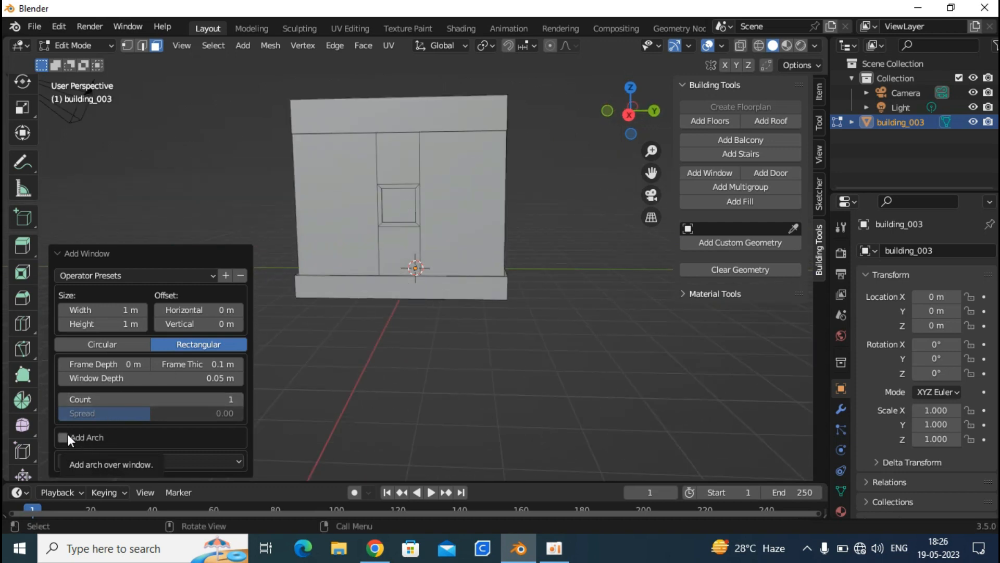
- Try the Circular window shape and return it to Rectangular
click(139, 339)
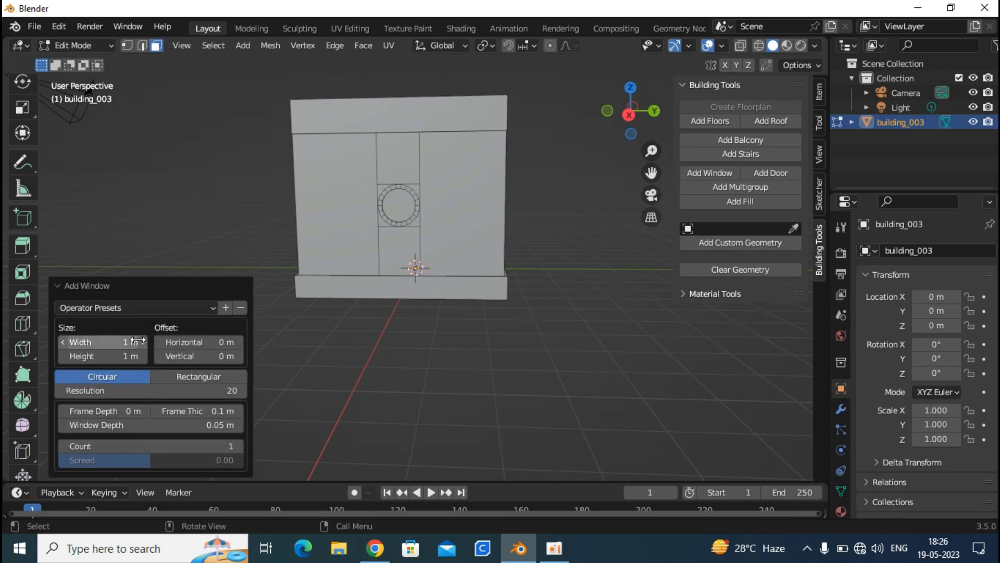
click(191, 346)
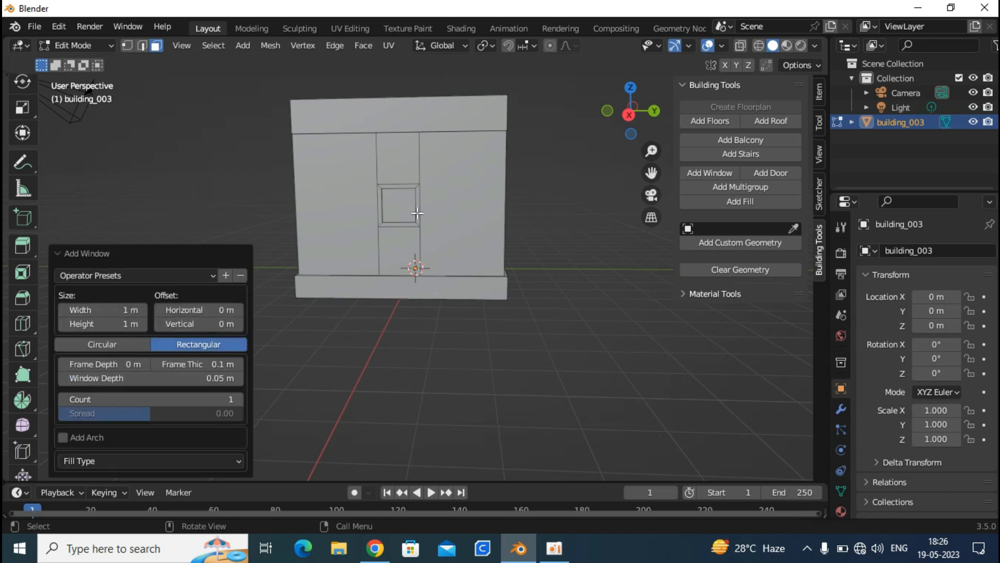
click(186, 458)
click(186, 457)
- Set the window's frame depth to 0.16 m, frame thickness to 0.1 m and window depth to 0 m
drag(125, 364, 110, 364)
drag(179, 364, 186, 364)
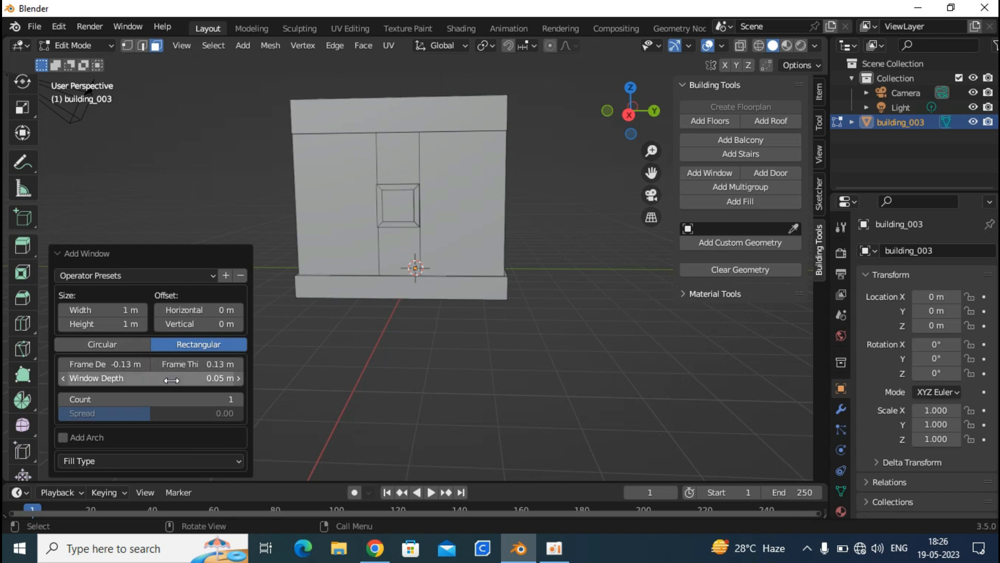
middle_drag(433, 344, 430, 380)
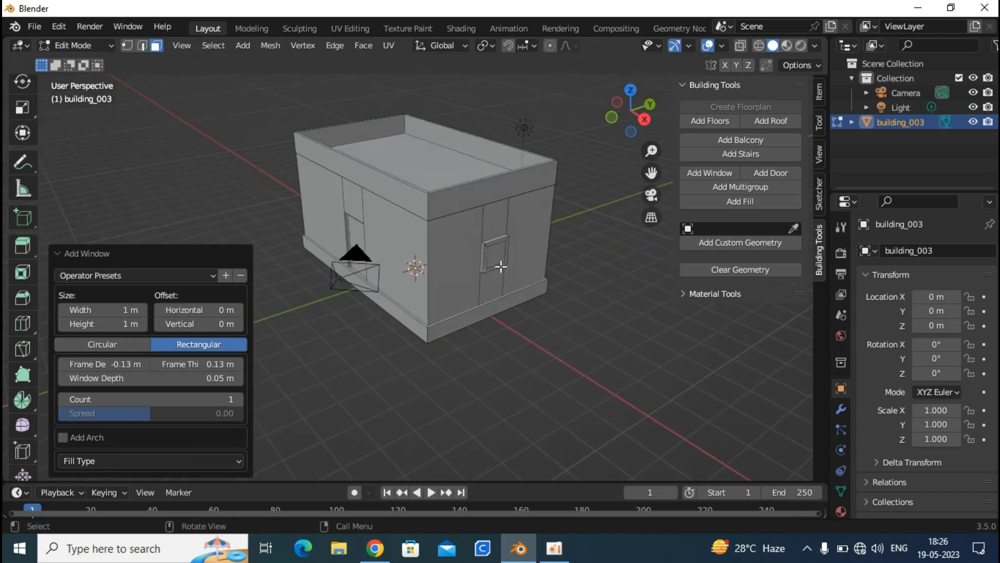
scroll(455, 292, up, 3)
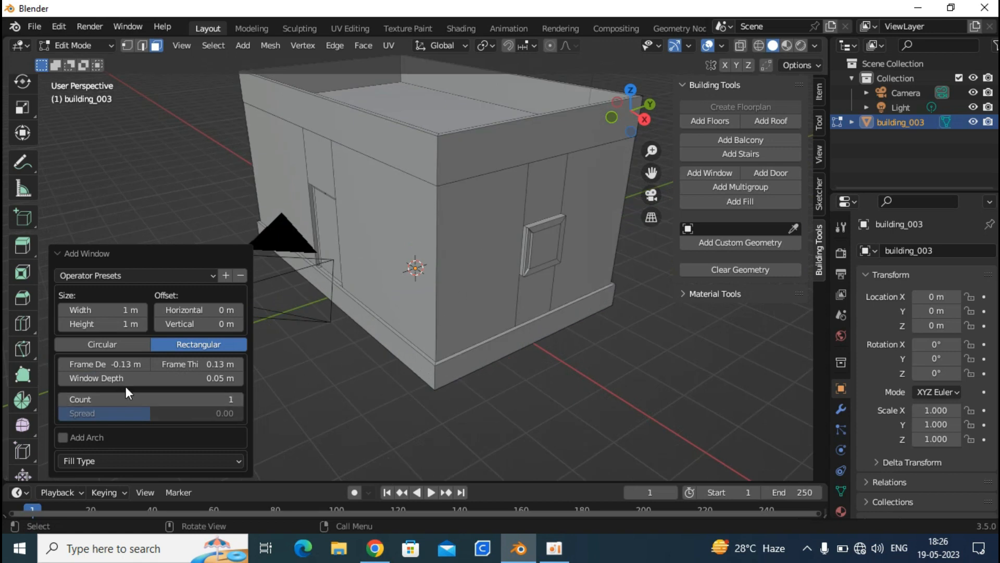
drag(128, 379, 169, 361)
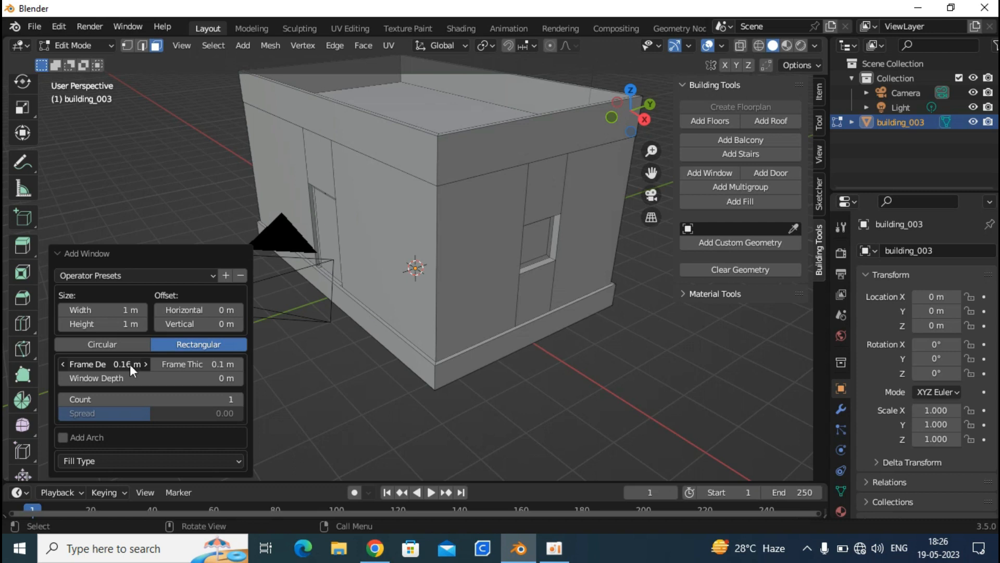
- Add two rectangular windows to the long wall opposite the door
middle_drag(435, 293, 201, 241)
middle_drag(238, 186, 251, 225)
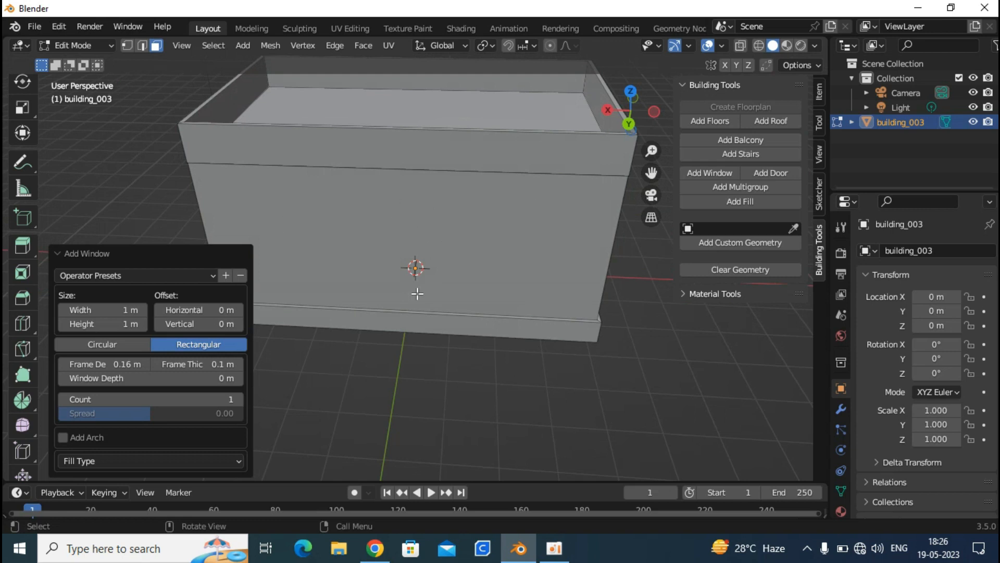
click(509, 244)
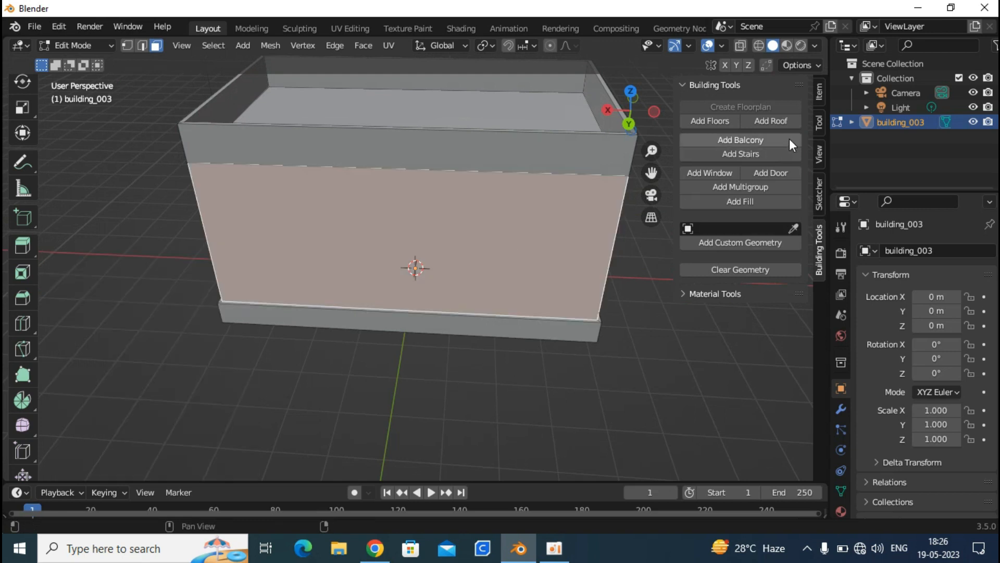
click(738, 171)
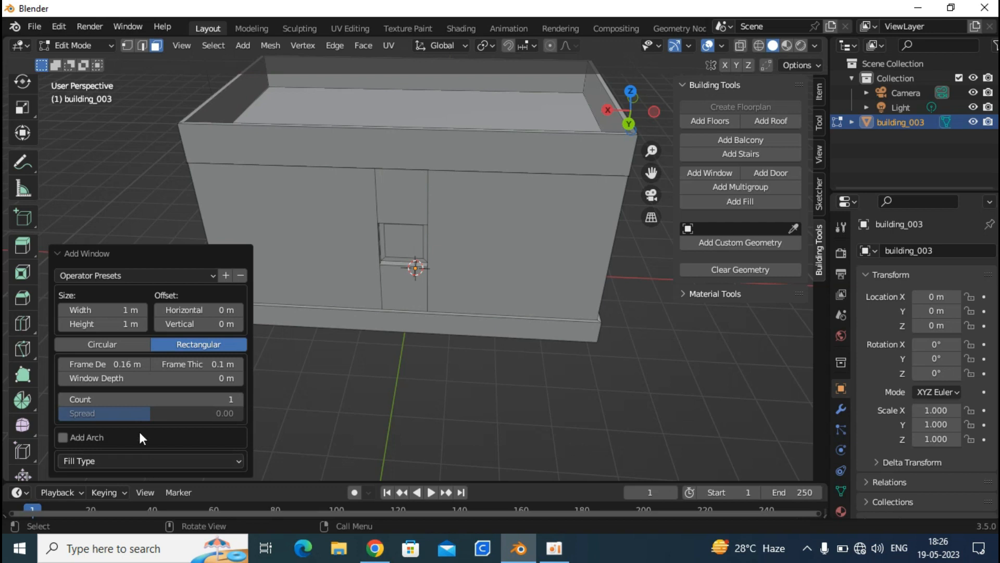
click(238, 399)
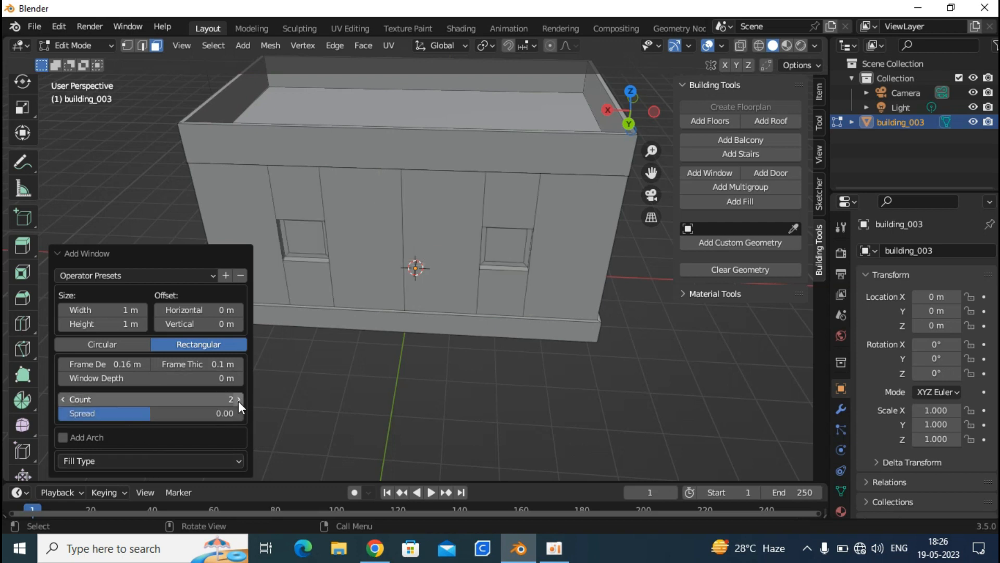
- Add a window to the remaining blank short wall with a count of 1
middle_drag(391, 279, 424, 220)
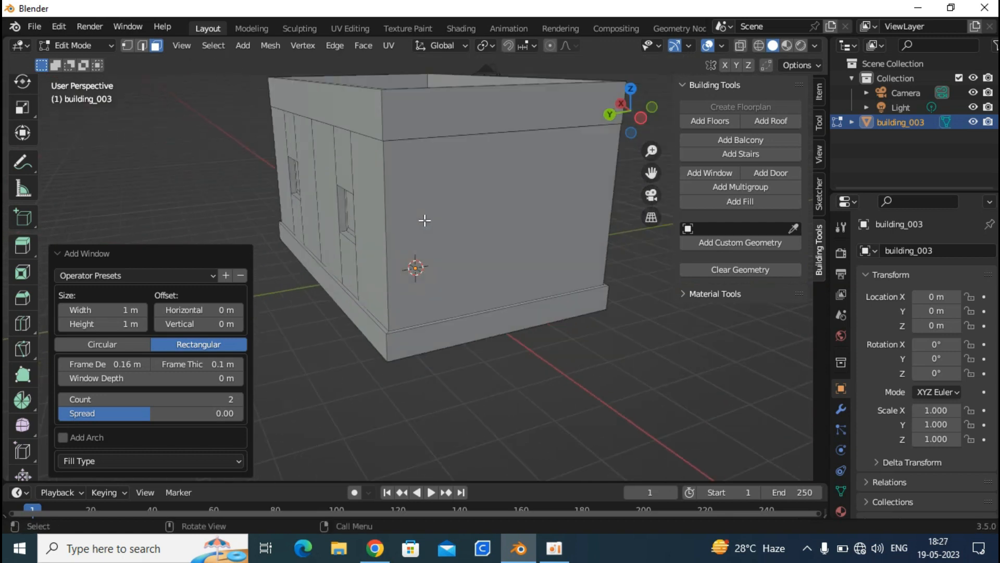
click(462, 224)
click(703, 173)
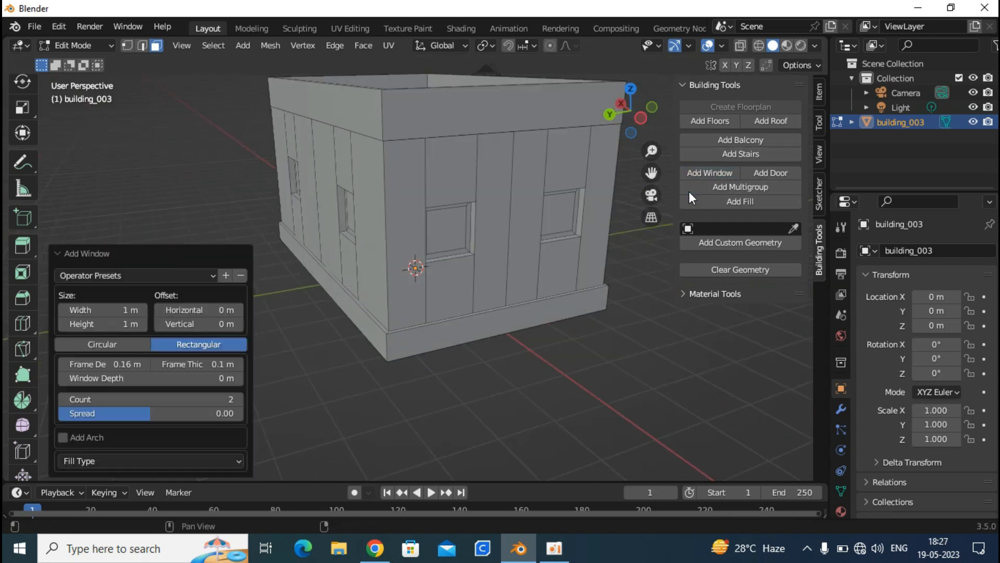
click(61, 400)
- Add one rectangular window to the wall section on each side of the door
middle_drag(541, 278, 212, 135)
click(289, 154)
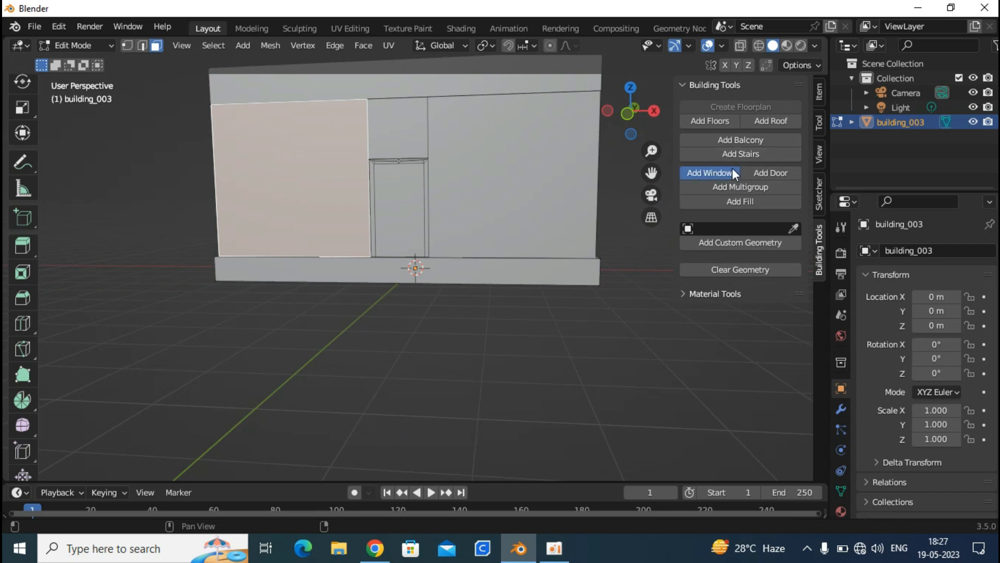
click(733, 169)
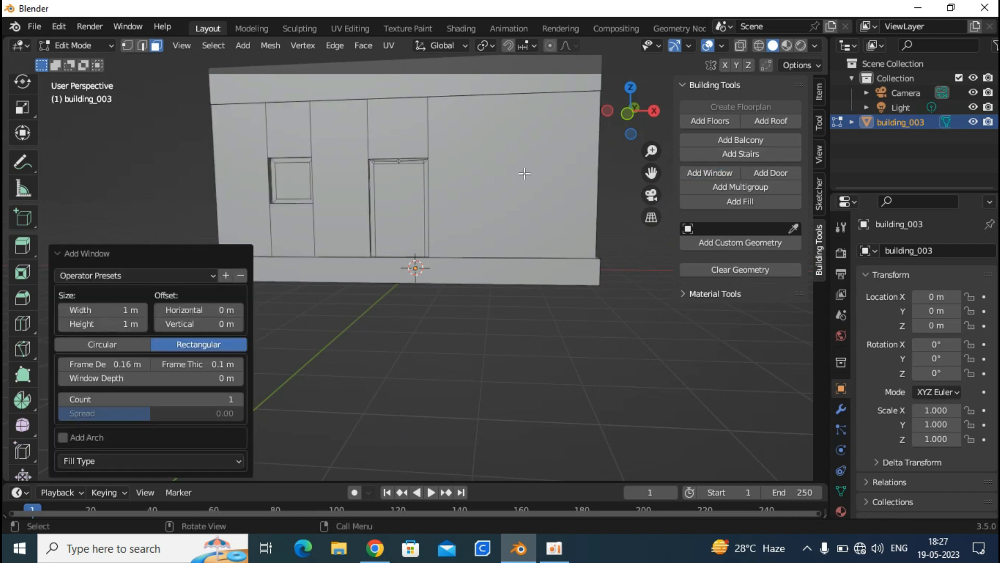
click(457, 219)
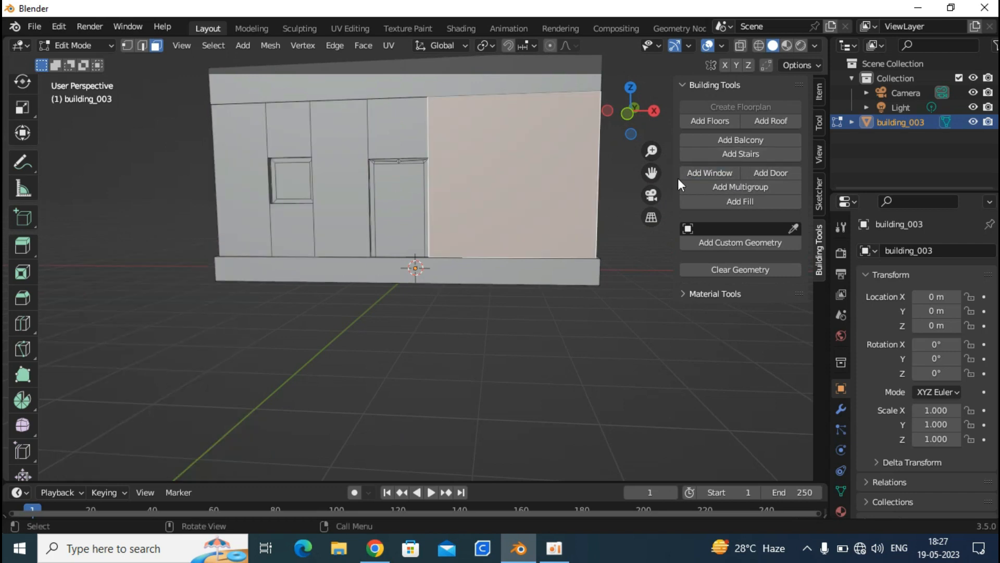
click(723, 172)
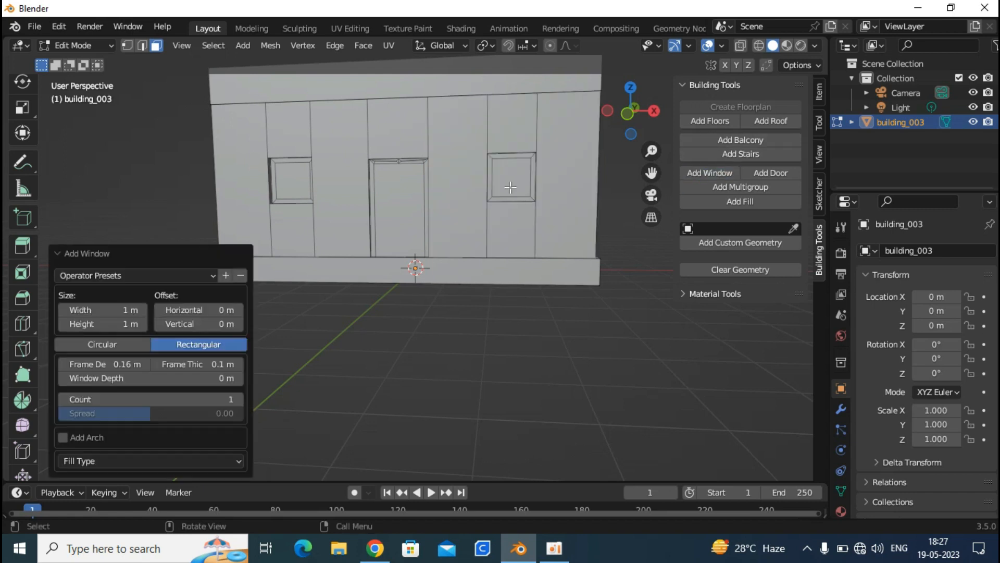
scroll(511, 187, down, 3)
middle_drag(510, 188, 438, 320)
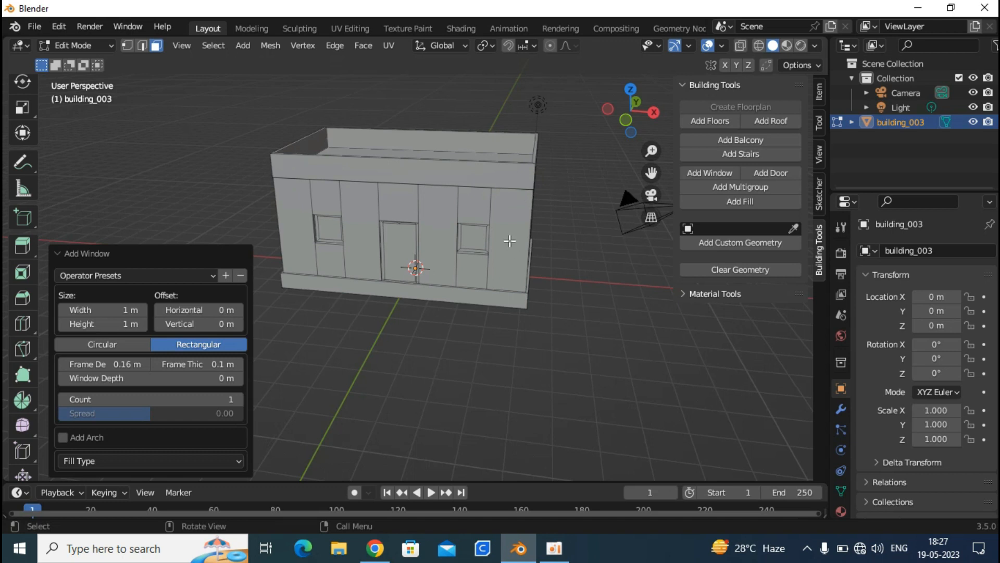
- Add stairs to the roof parapet face above the window on the building's short wall
middle_drag(599, 231, 555, 281)
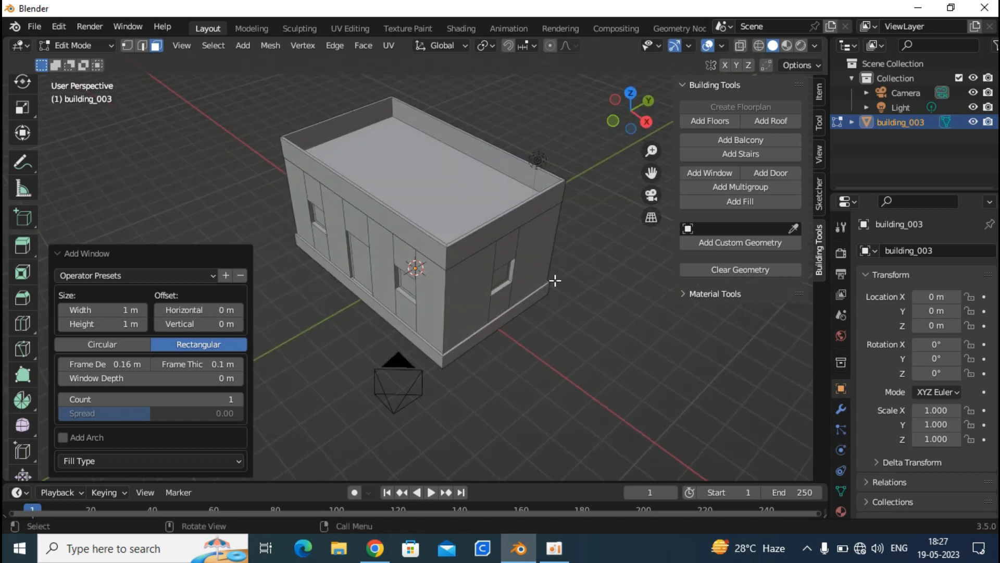
middle_drag(523, 242, 508, 212)
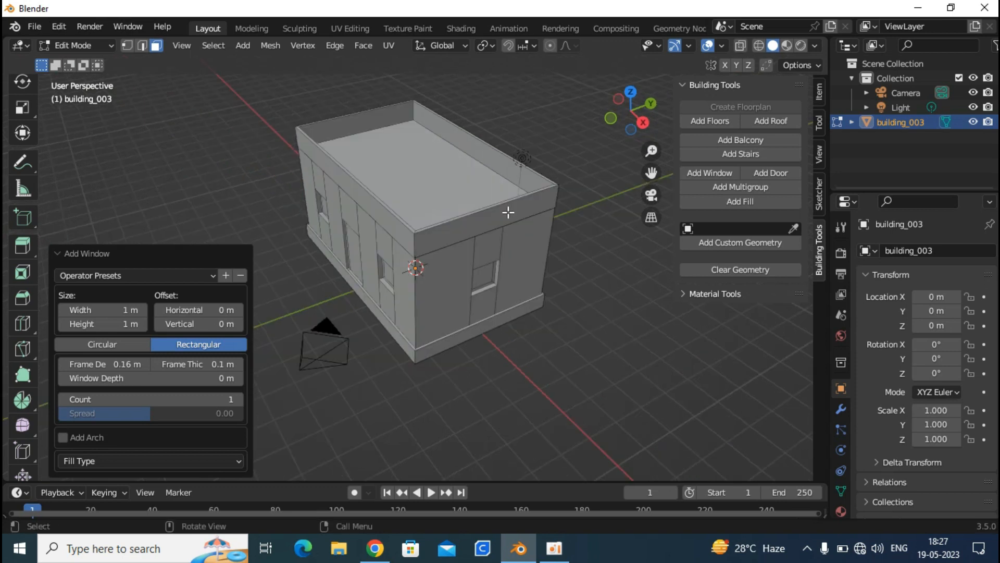
click(510, 212)
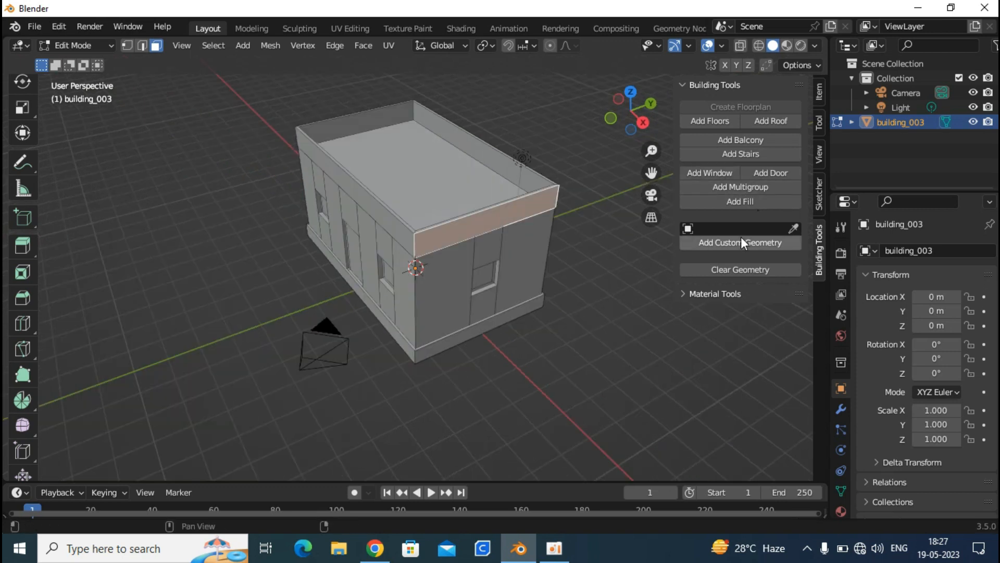
click(754, 156)
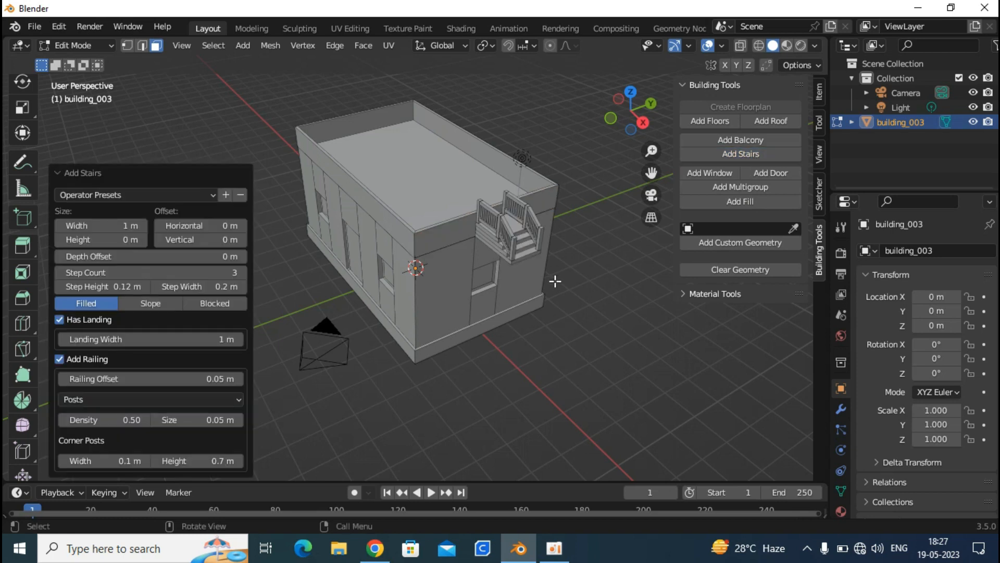
middle_drag(573, 260, 574, 182)
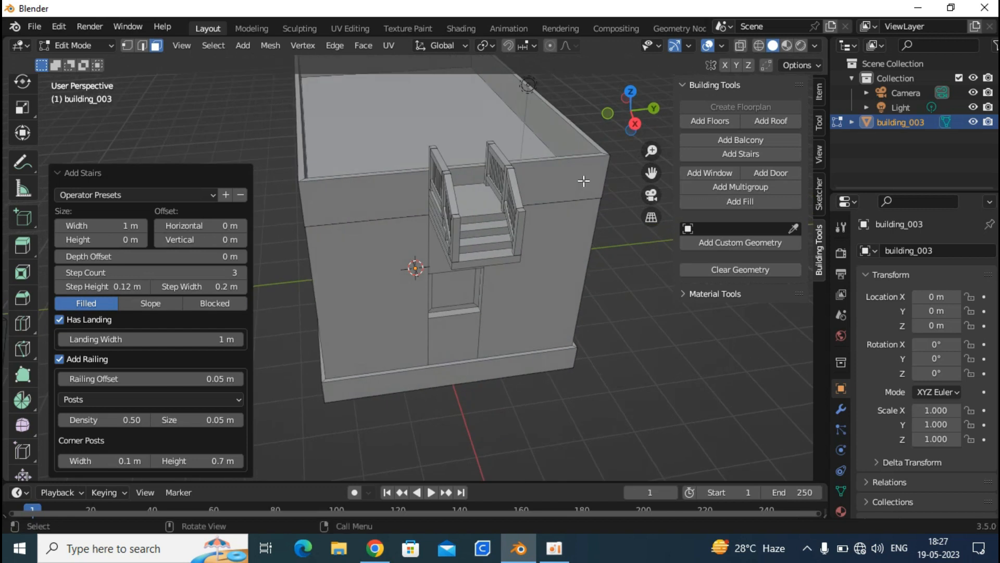
- Set the stairs' horizontal offset to 2 m, vertical offset to -0.14 m, step count to 2, post size to 0.06 m and corner post height to 0.59 m
drag(201, 225, 247, 225)
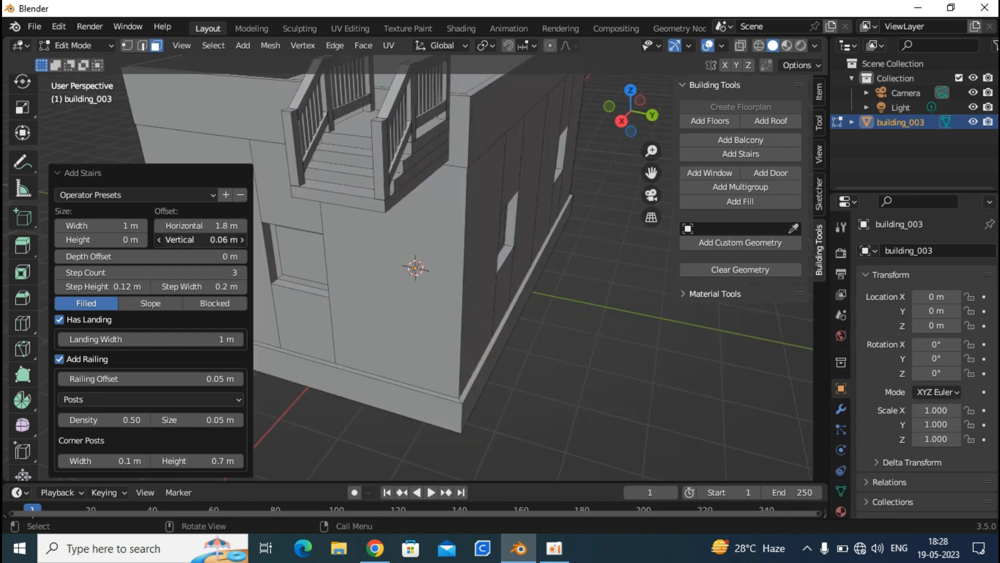
drag(201, 239, 205, 239)
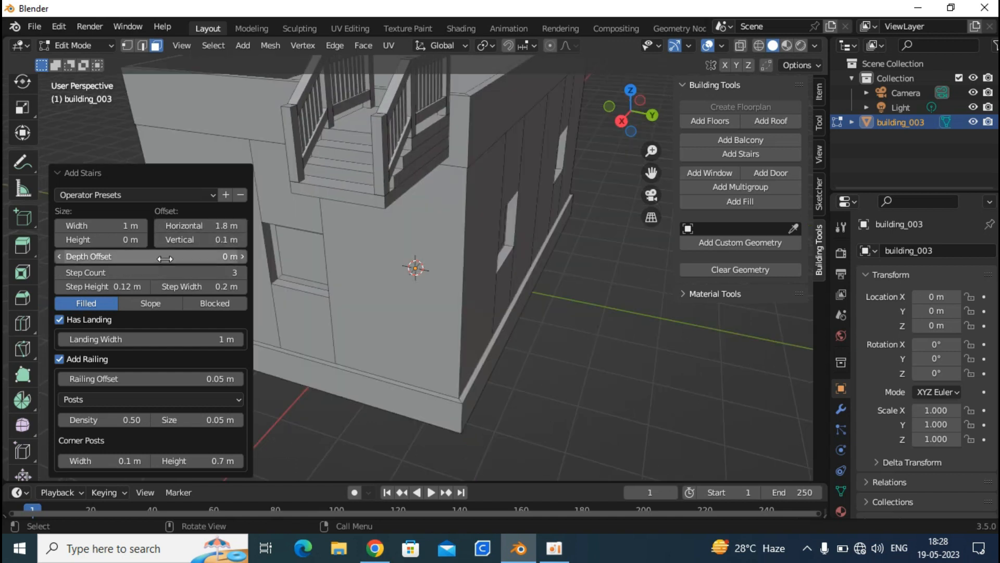
click(174, 272)
text(2)
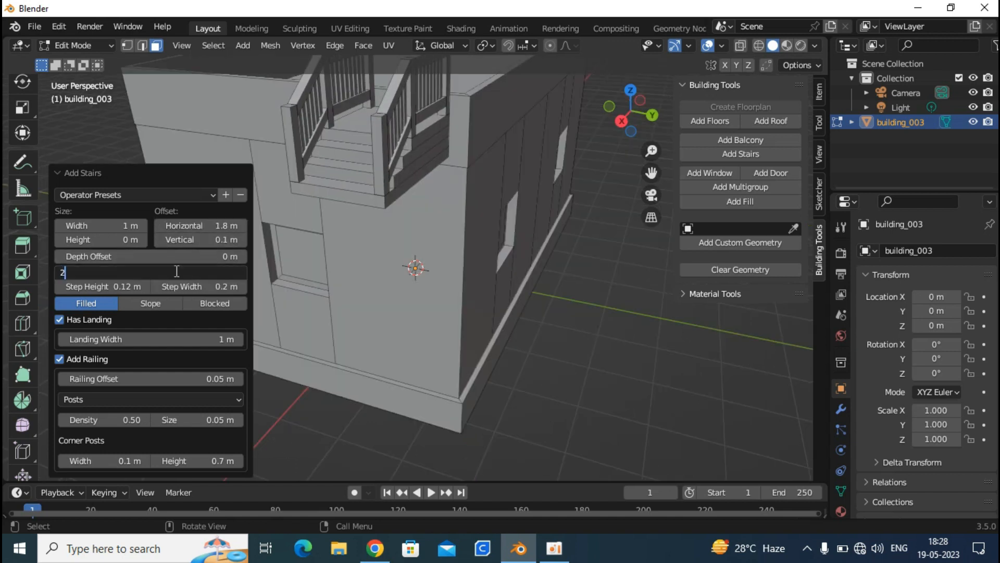
key(Return)
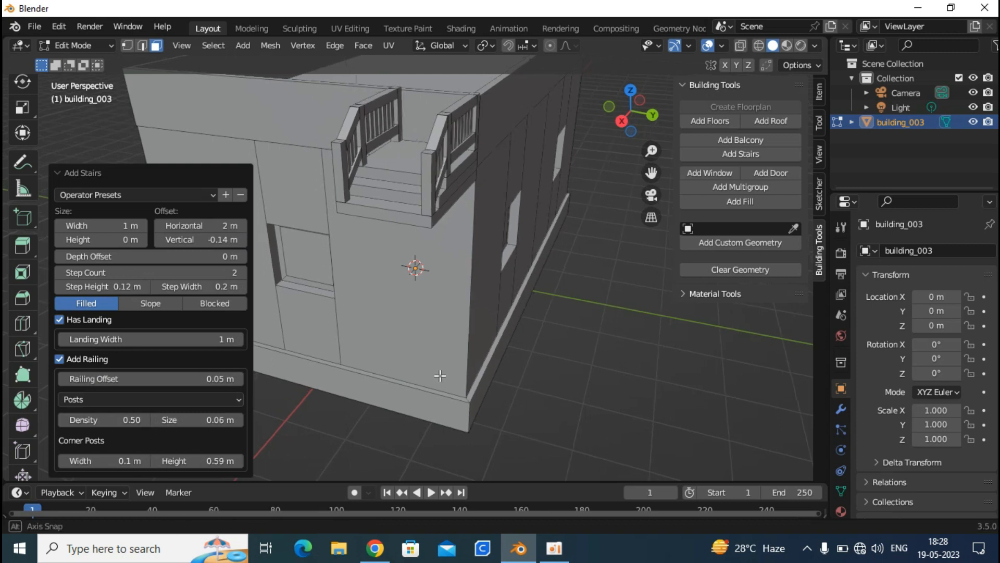
- Finish editing the building mesh and return to Object Mode
middle_drag(440, 375, 485, 372)
middle_drag(616, 212, 591, 222)
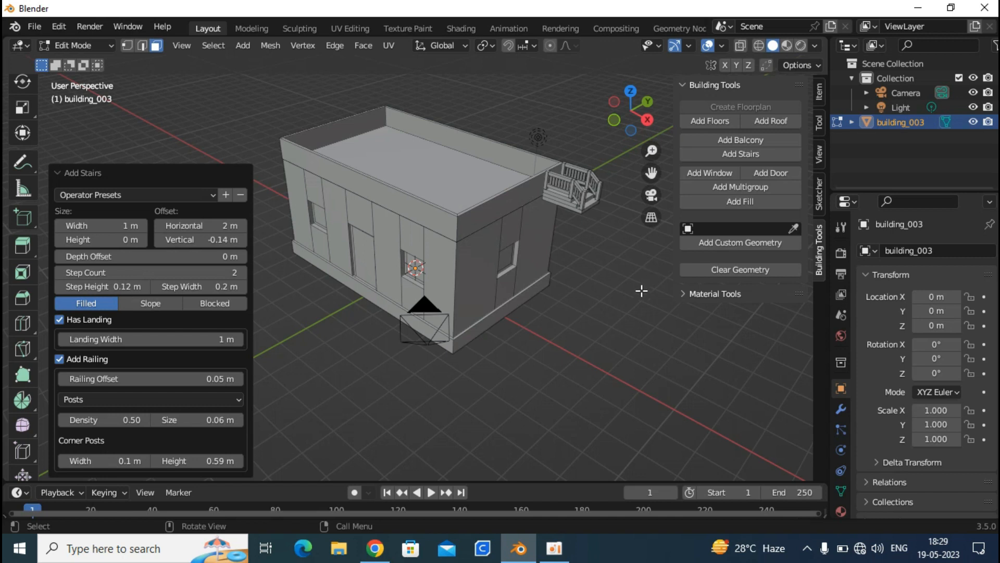
middle_drag(592, 209, 454, 193)
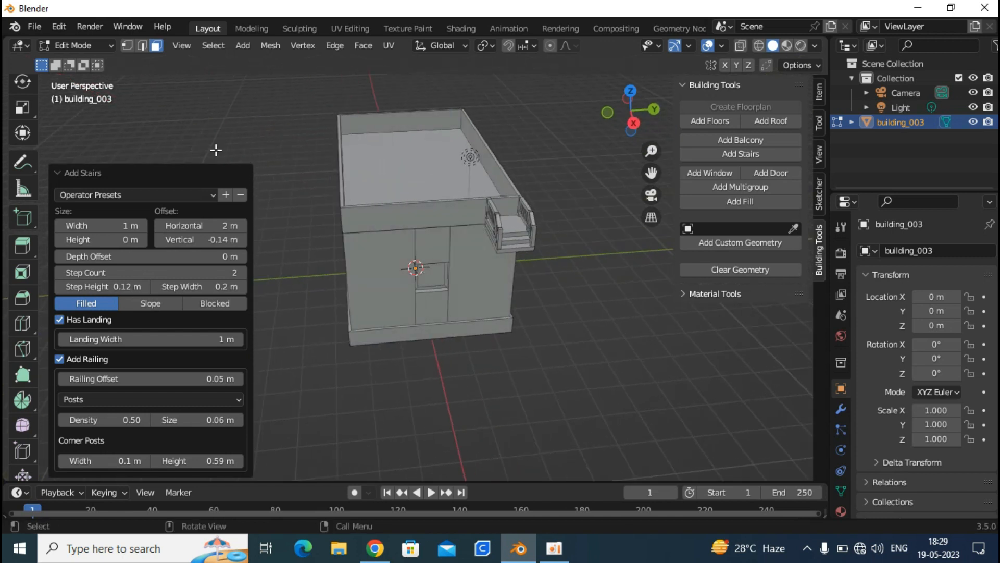
middle_drag(216, 150, 496, 226)
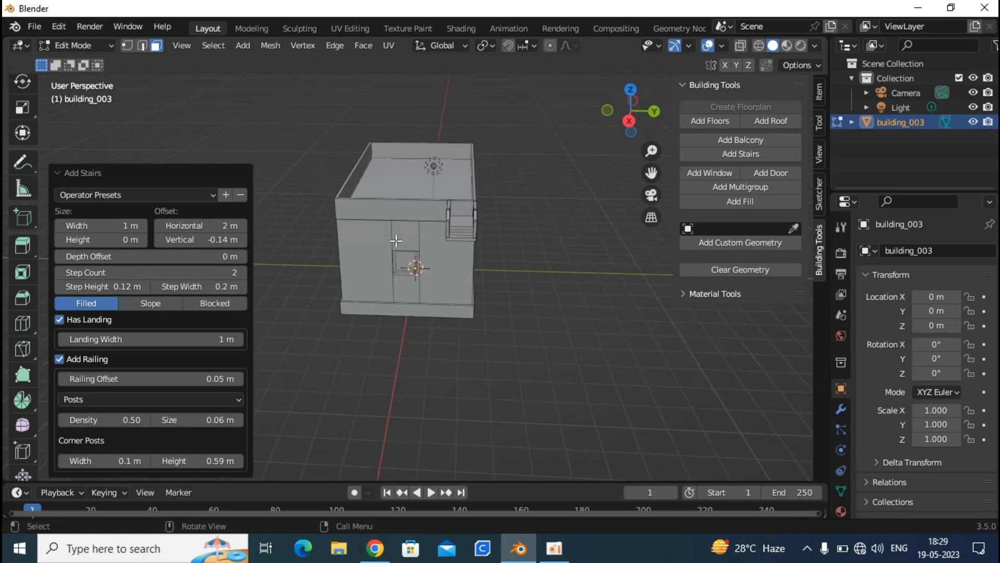
click(101, 46)
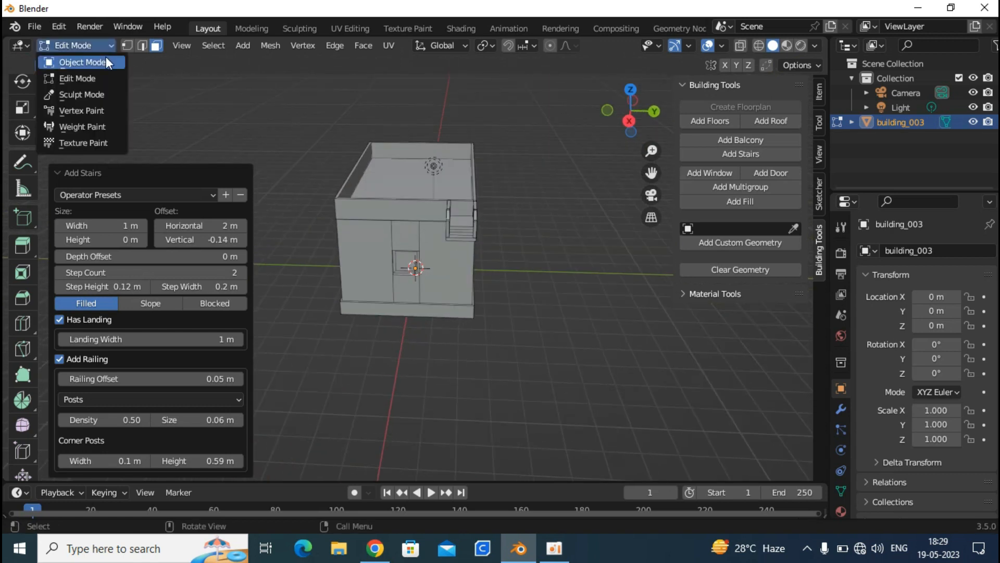
click(105, 59)
- Examine the stairs at the roof edge up close and from several sides
middle_drag(405, 211, 498, 252)
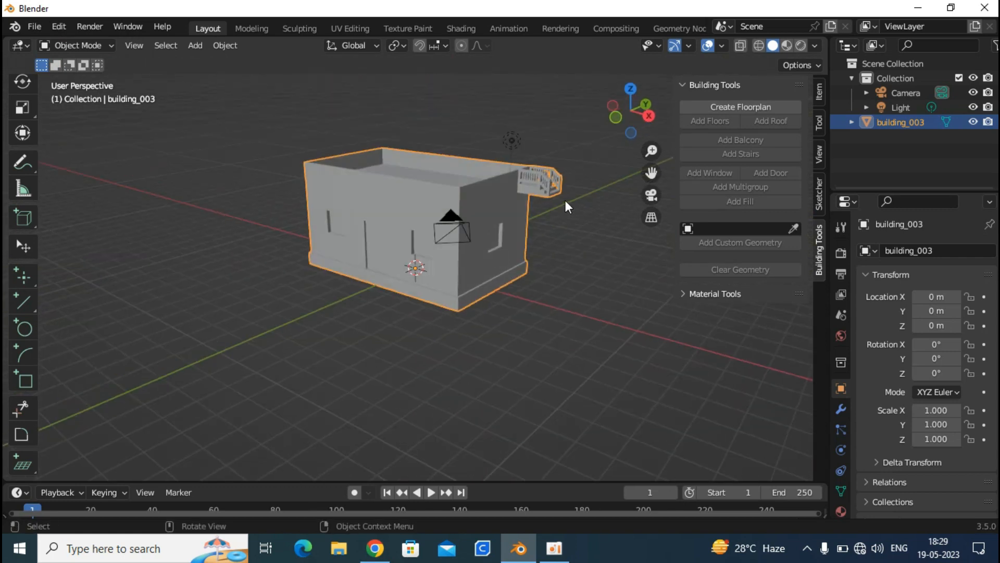
scroll(565, 202, up, 3)
drag(651, 172, 437, 318)
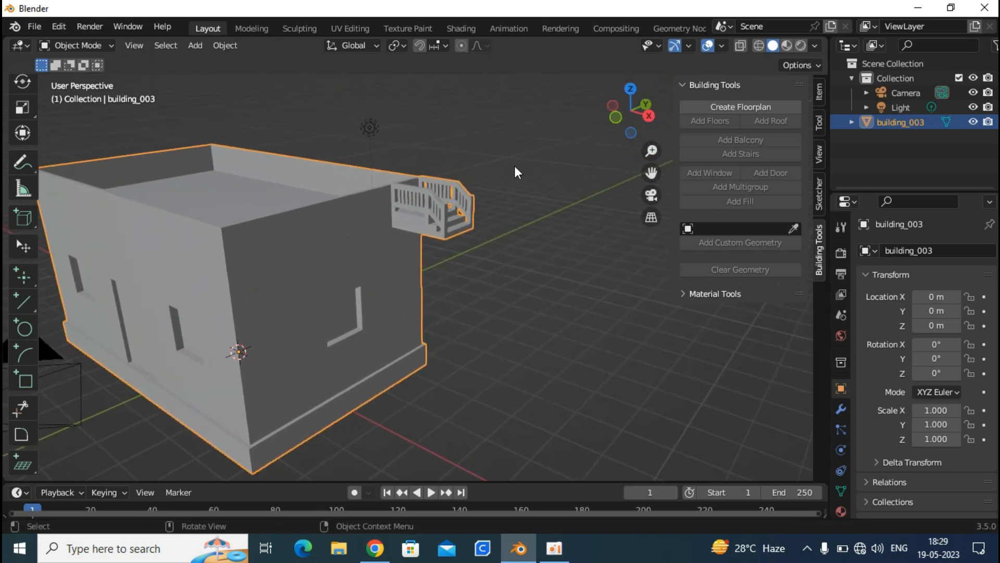
scroll(500, 172, up, 3)
scroll(451, 243, up, 1)
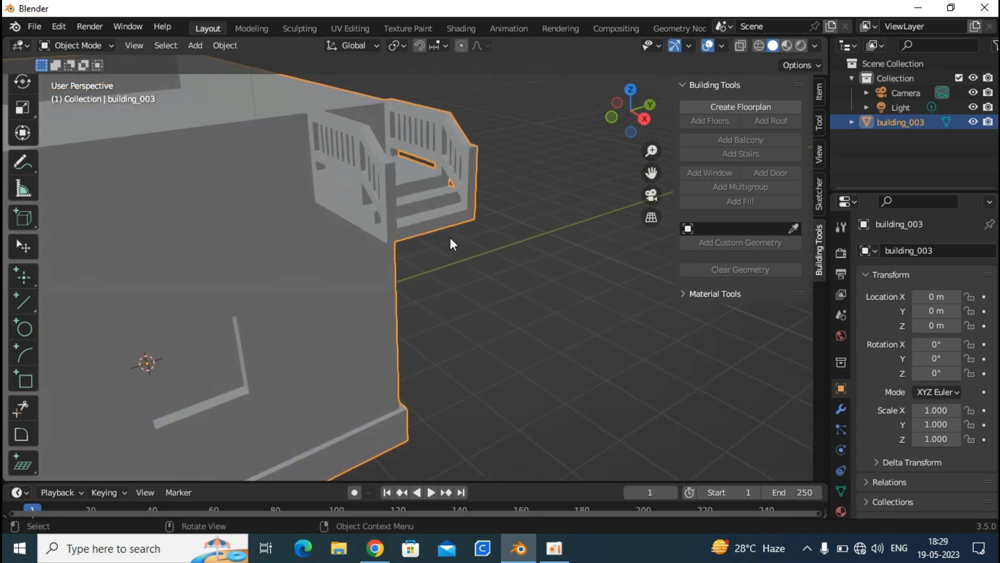
scroll(511, 213, down, 3)
middle_drag(527, 254, 589, 261)
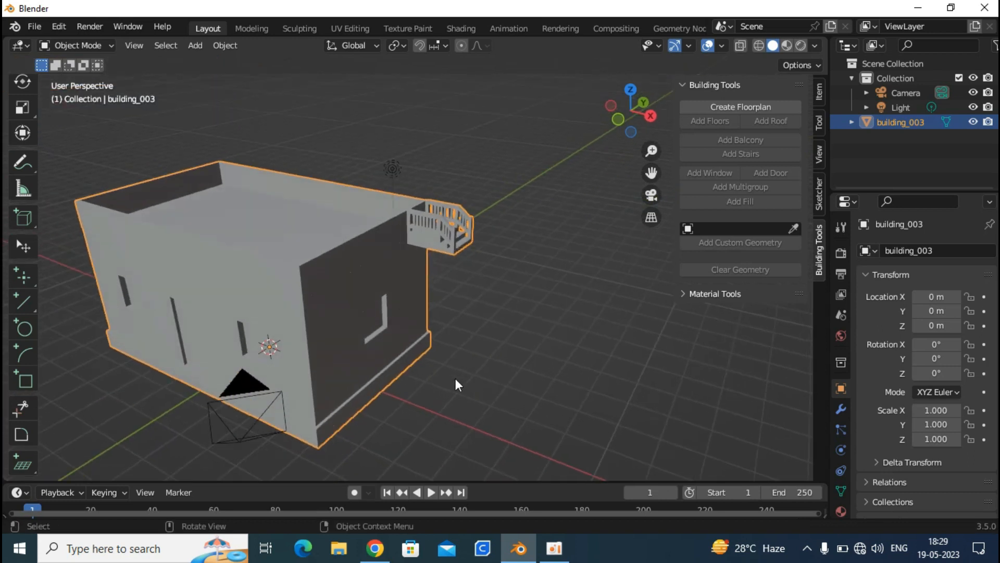
middle_drag(426, 398, 380, 290)
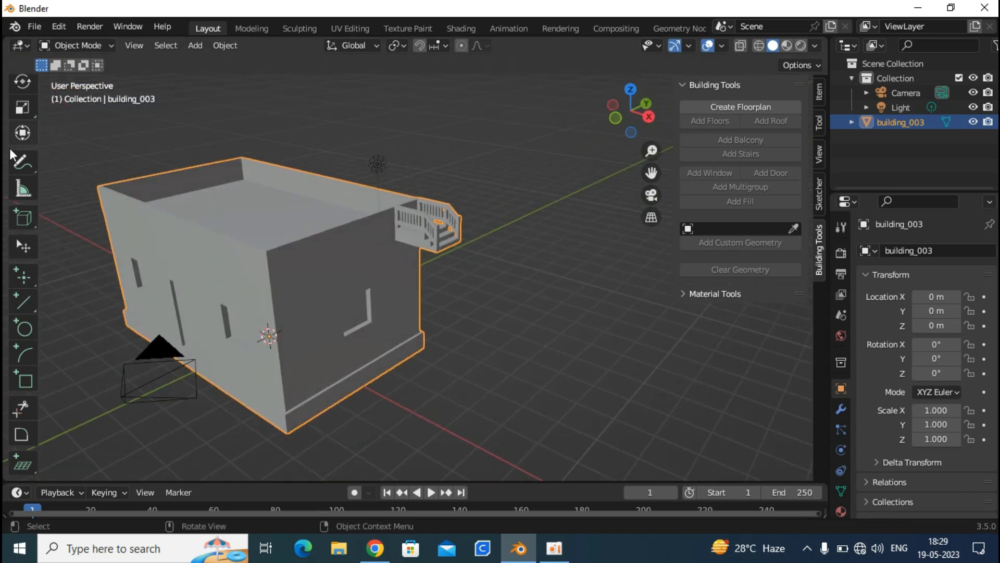
- Add a 2 m cube on the ground beside the short wall with the stairs
click(225, 46)
click(23, 218)
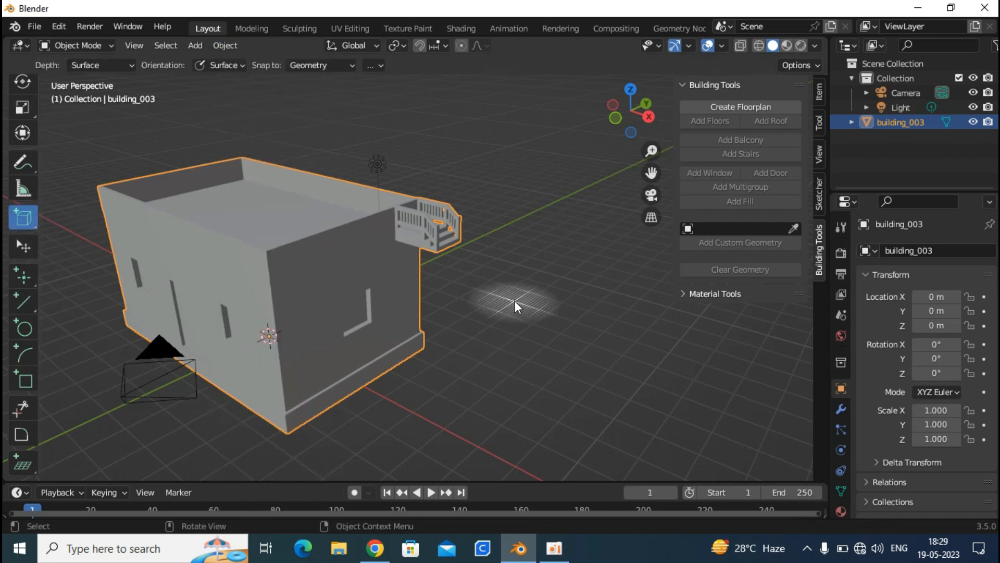
click(542, 354)
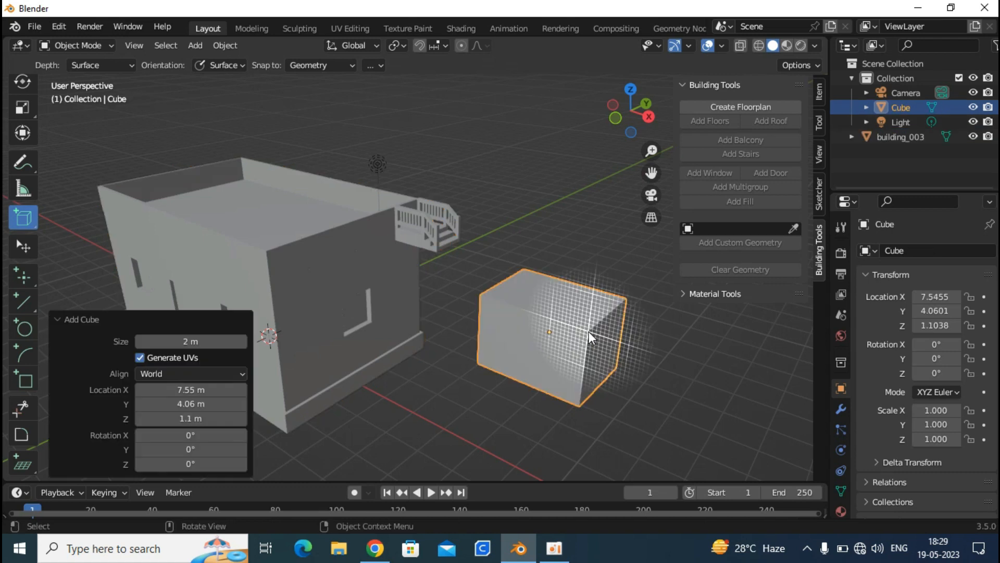
- Raise the cube to the end of the roof stairs, shrink it to about 0.32 scale and align it with the stairs
click(23, 133)
click(615, 119)
drag(557, 217, 566, 180)
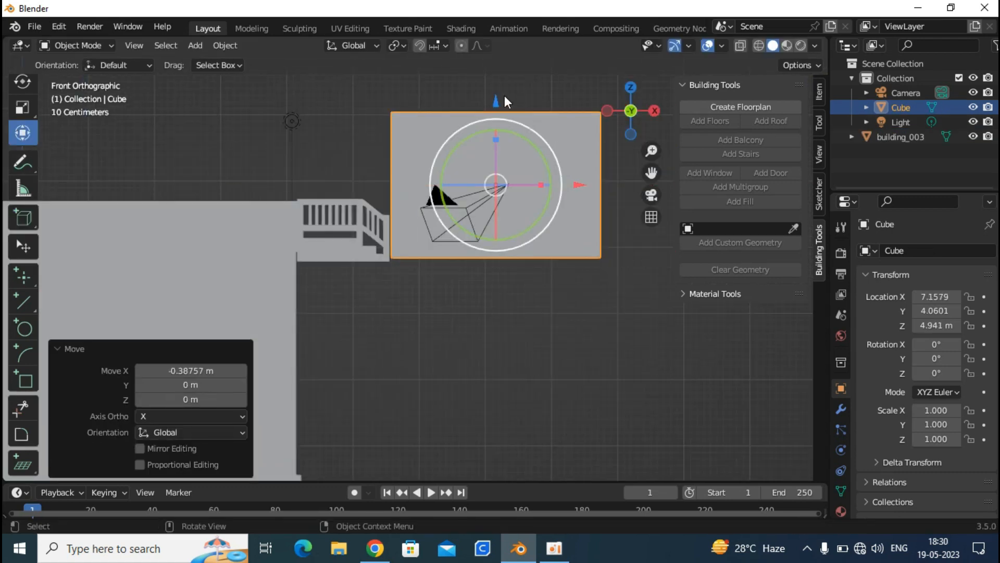
drag(496, 99, 495, 108)
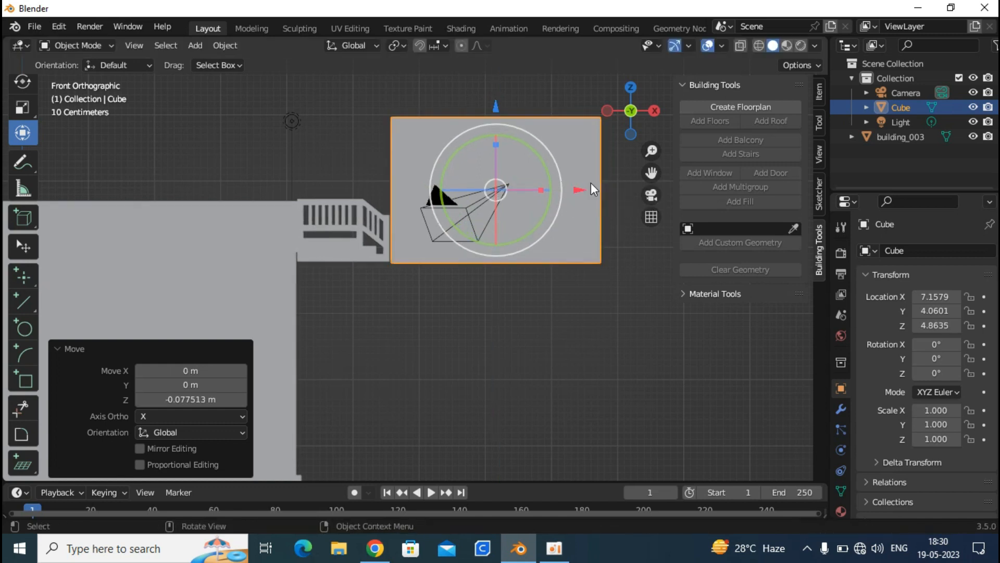
key(s)
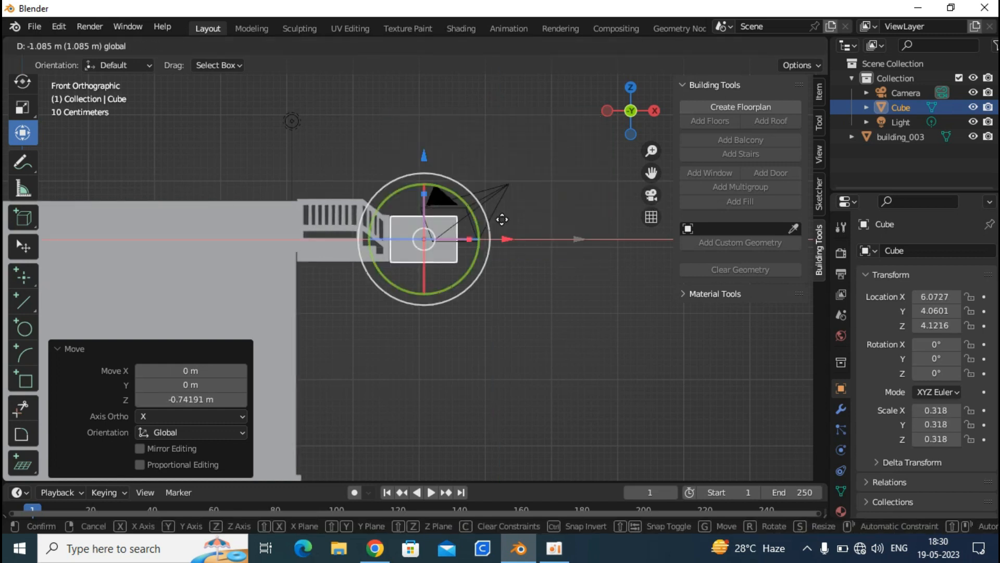
click(501, 219)
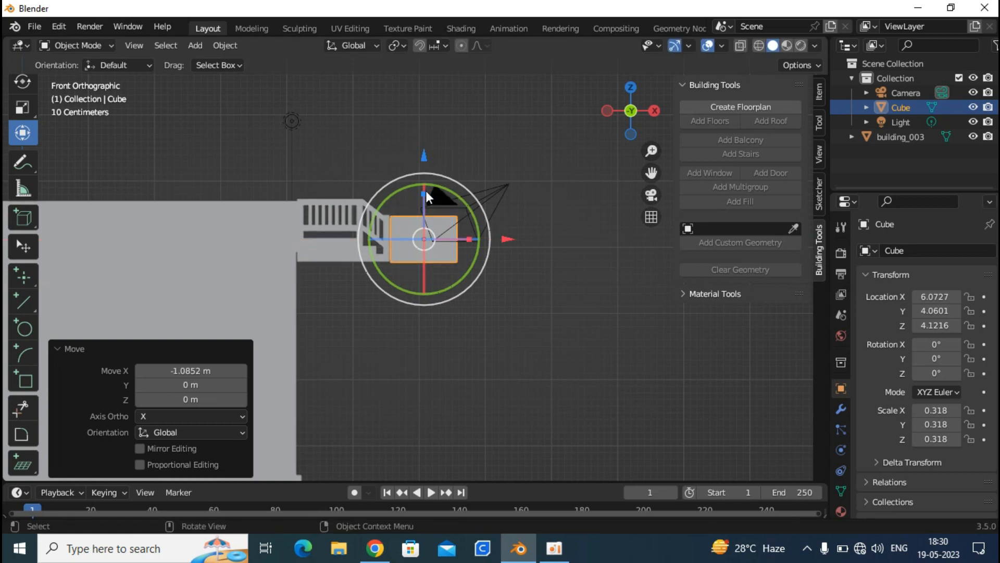
click(468, 241)
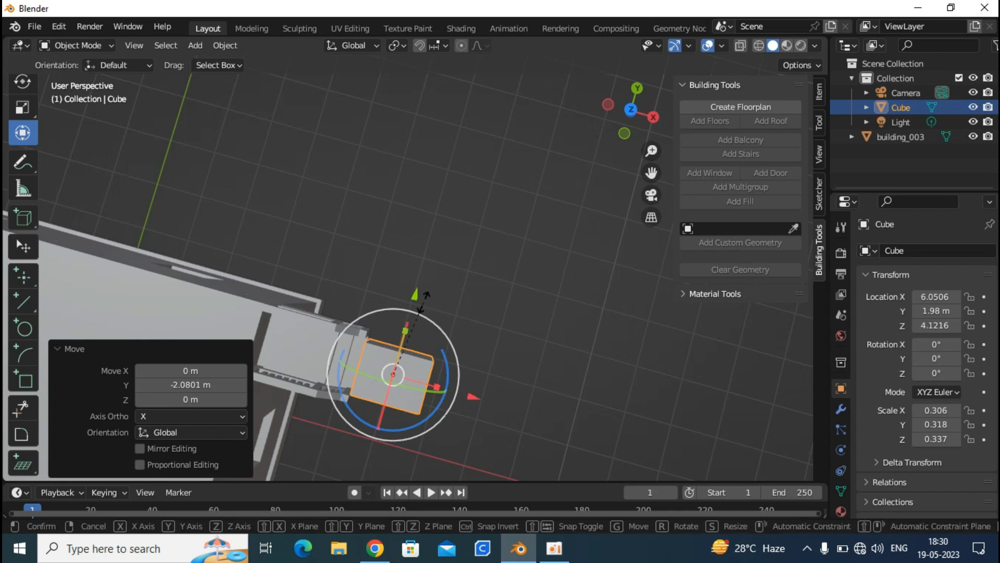
- Enlarge the cube to about 0.55 × 0.57 × 0.60 scale and shift it to about X 6.39, Y 2.29 at the stairs' end
key(s)
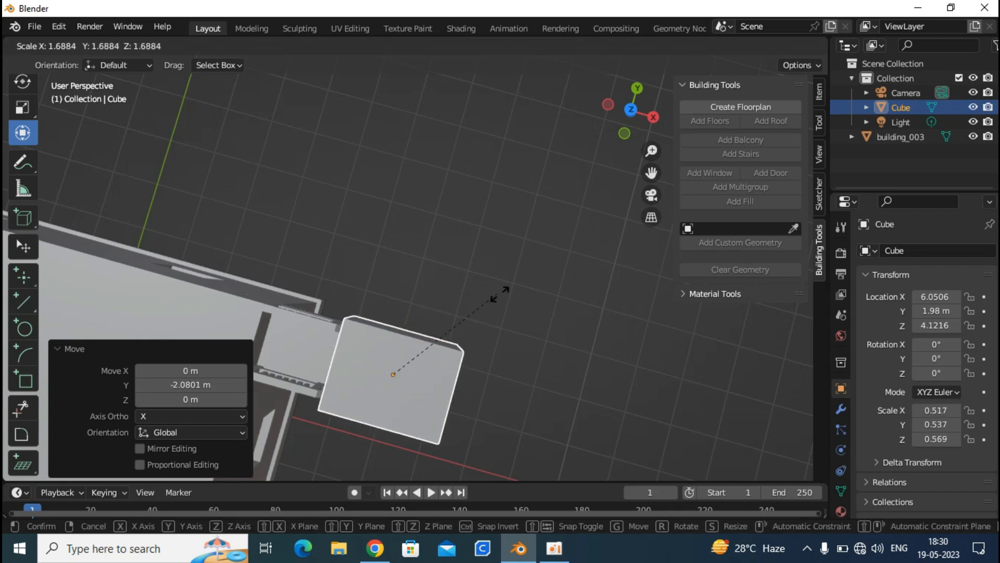
click(509, 295)
drag(416, 294, 420, 277)
middle_drag(501, 235, 492, 161)
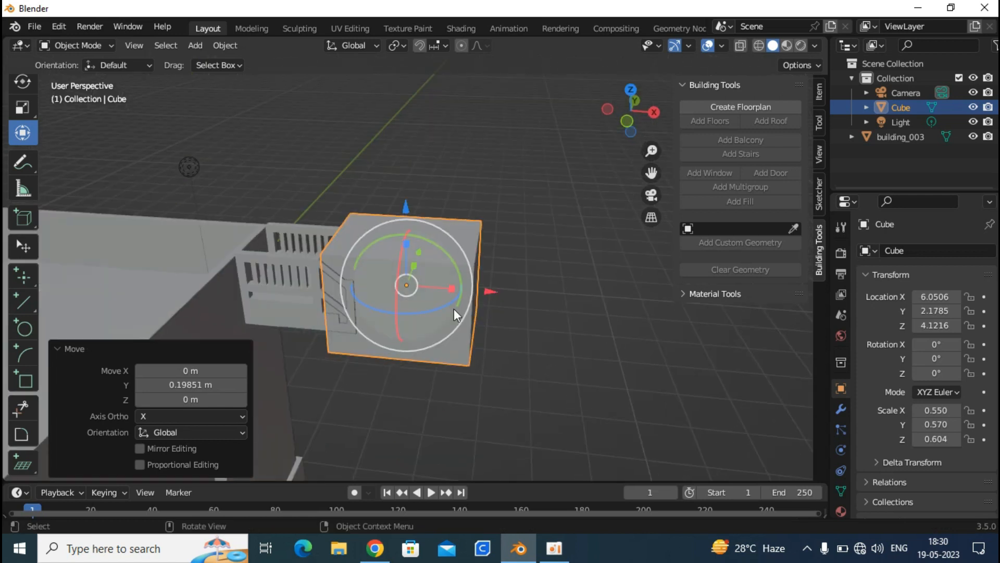
drag(488, 292, 495, 291)
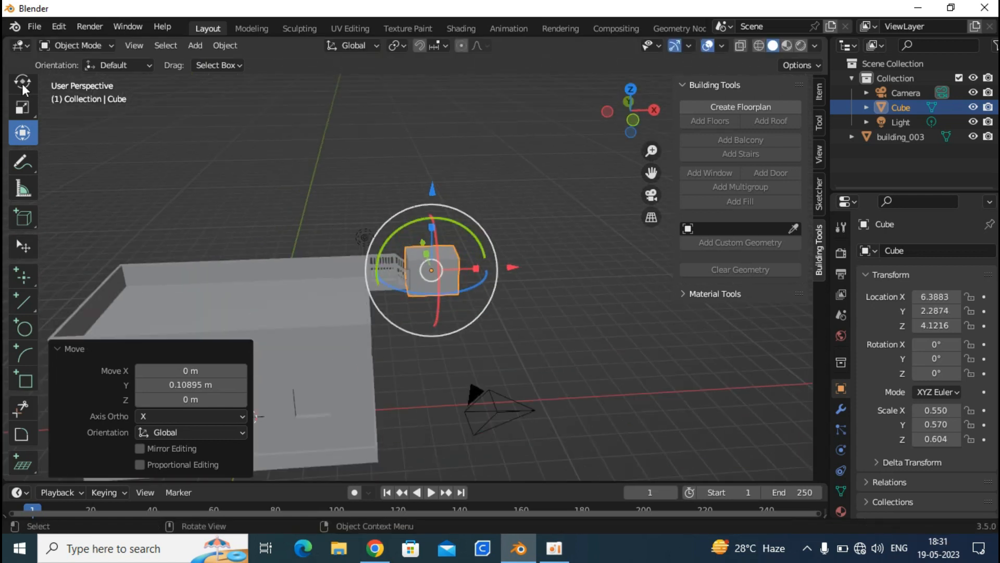
- Edit the cube's mesh and add stairs to its front side face
click(99, 45)
click(77, 78)
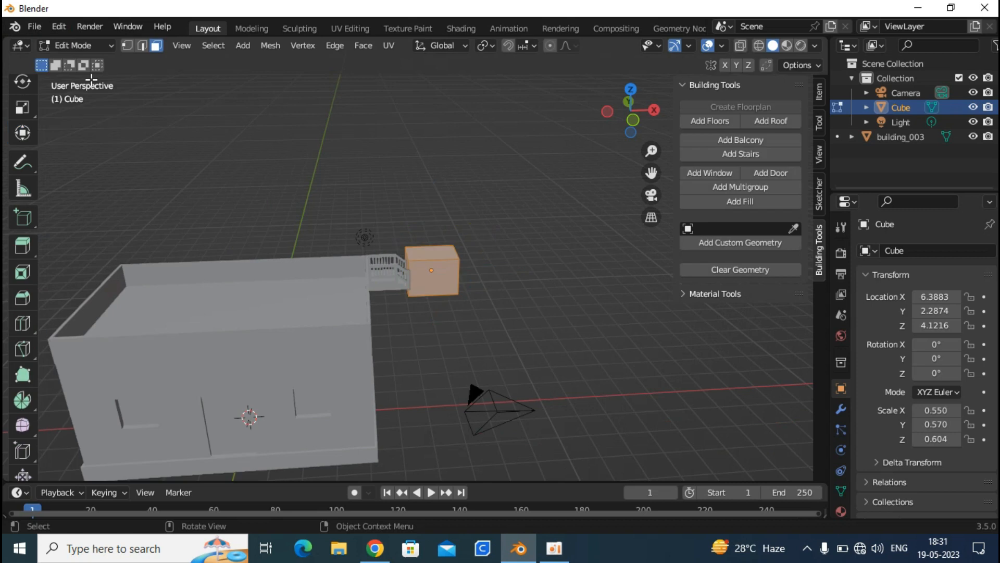
click(444, 288)
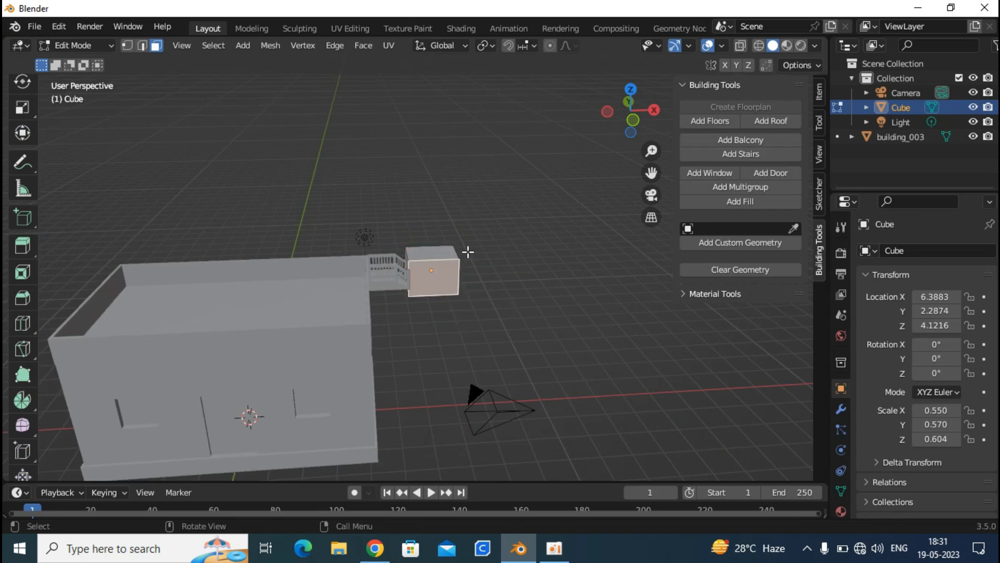
click(736, 153)
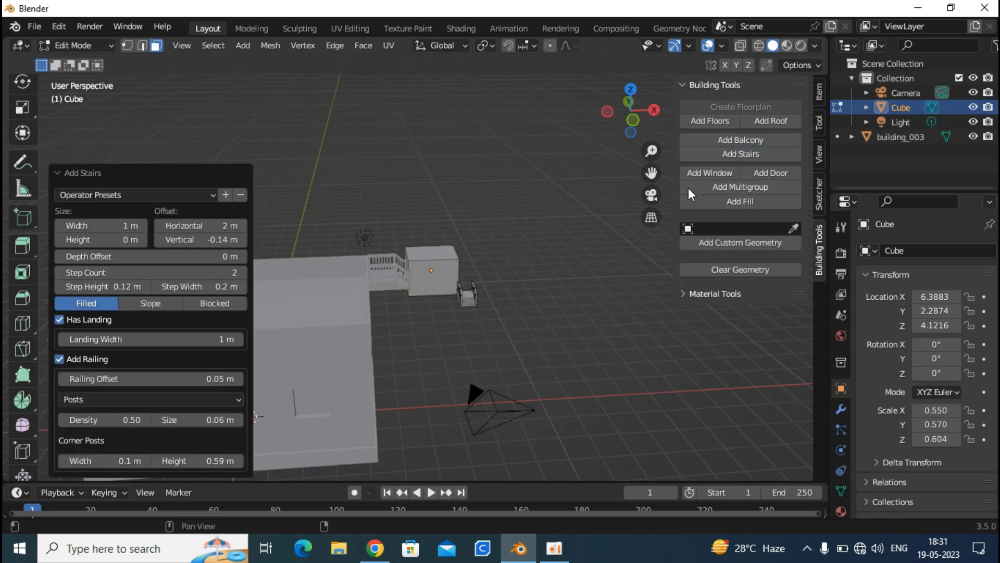
middle_drag(591, 281, 448, 313)
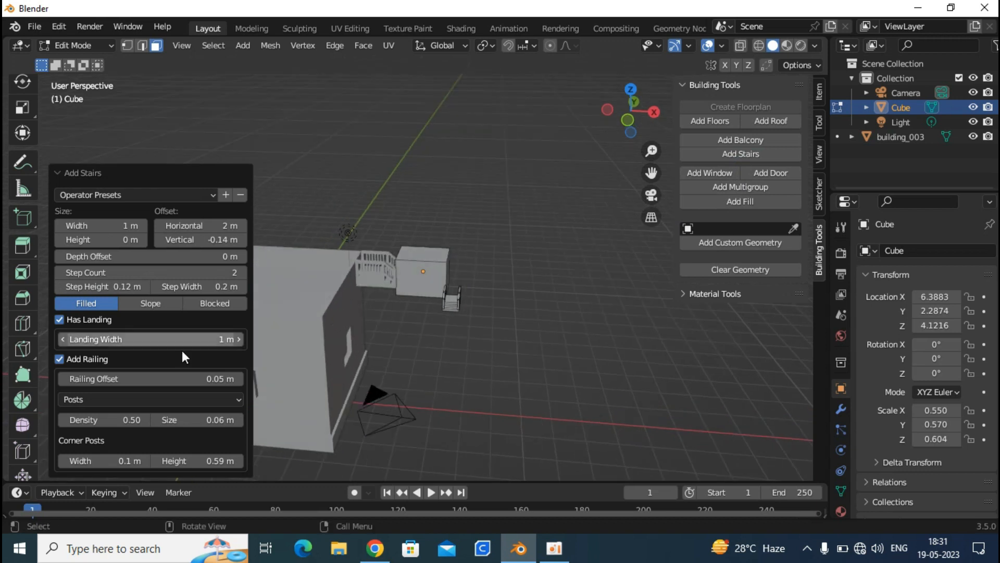
- Set the cube stairs' horizontal offset to -0.29 m, vertical offset to -0.35 m and step count to 9
drag(196, 238, 180, 237)
drag(197, 226, 158, 226)
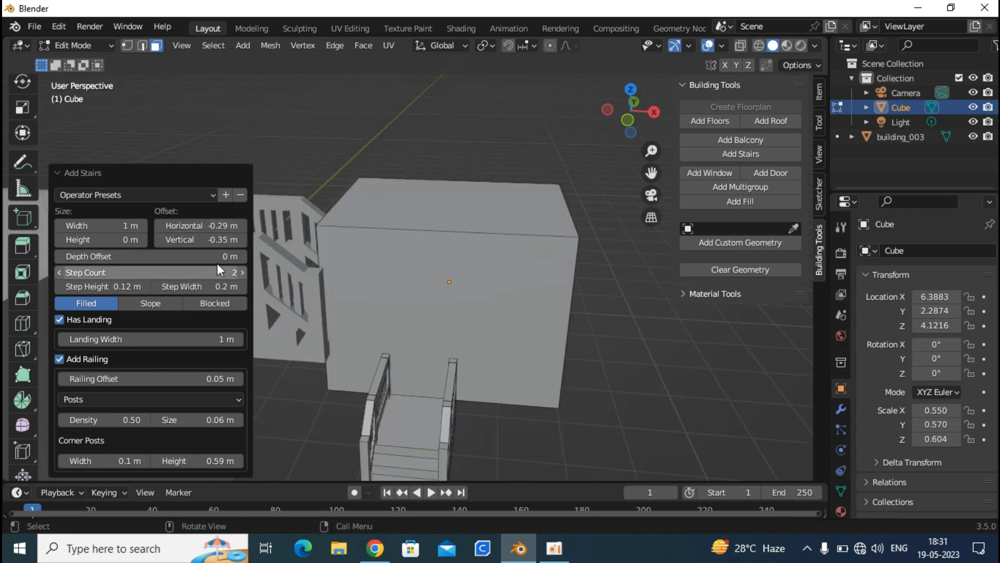
click(214, 273)
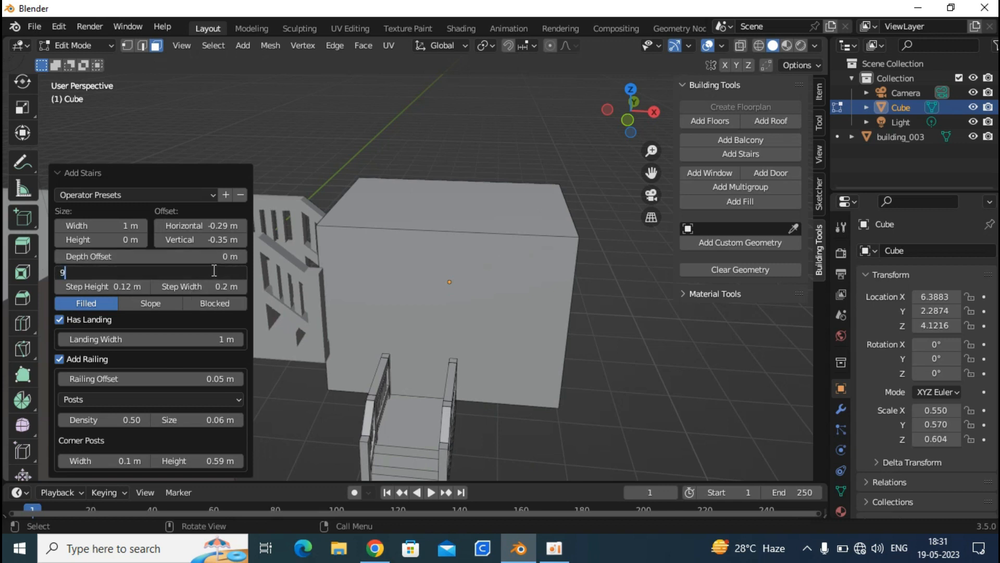
text(9)
key(Return)
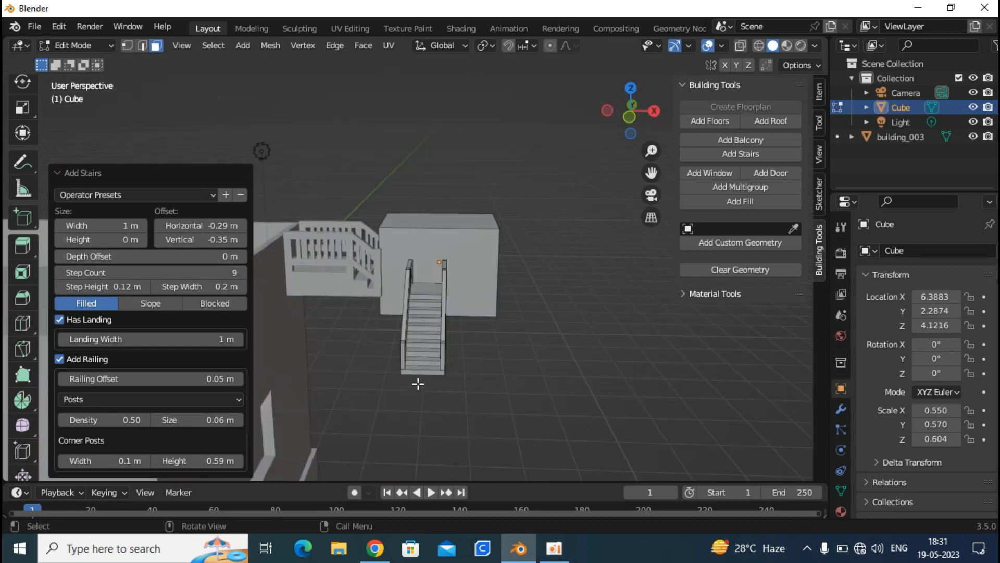
- Try a different step height for the stairs on the cube
scroll(433, 370, down, 5)
middle_drag(433, 371, 354, 359)
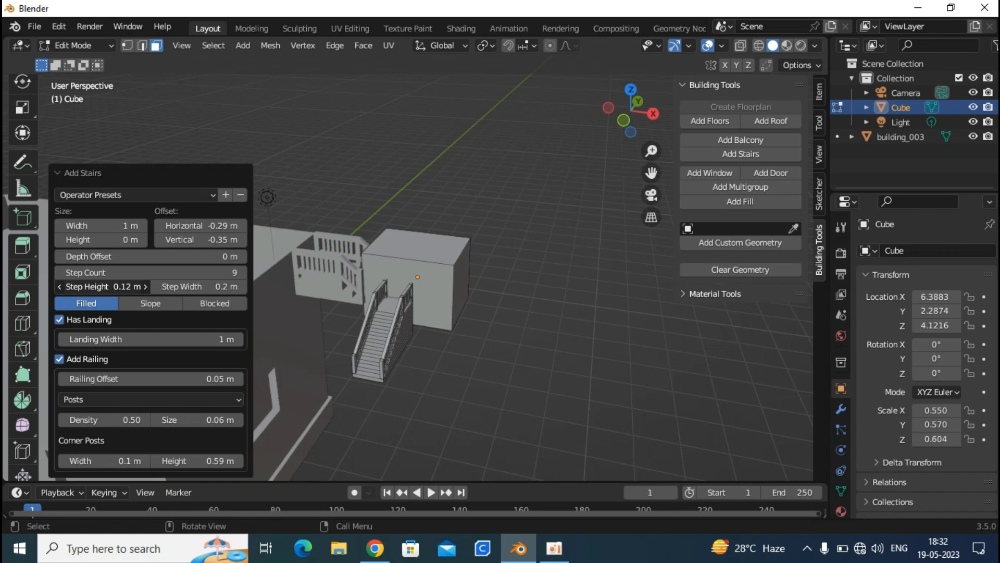
drag(102, 286, 135, 286)
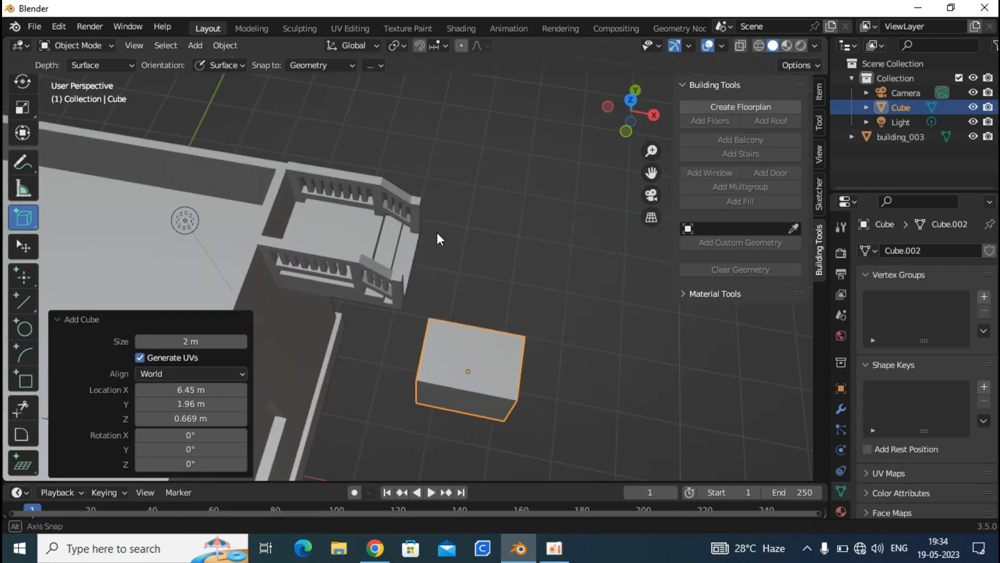
- Stretch the cube beside the building vertically and raise it so it becomes a tall block reaching the roof stairs
middle_drag(437, 238, 454, 203)
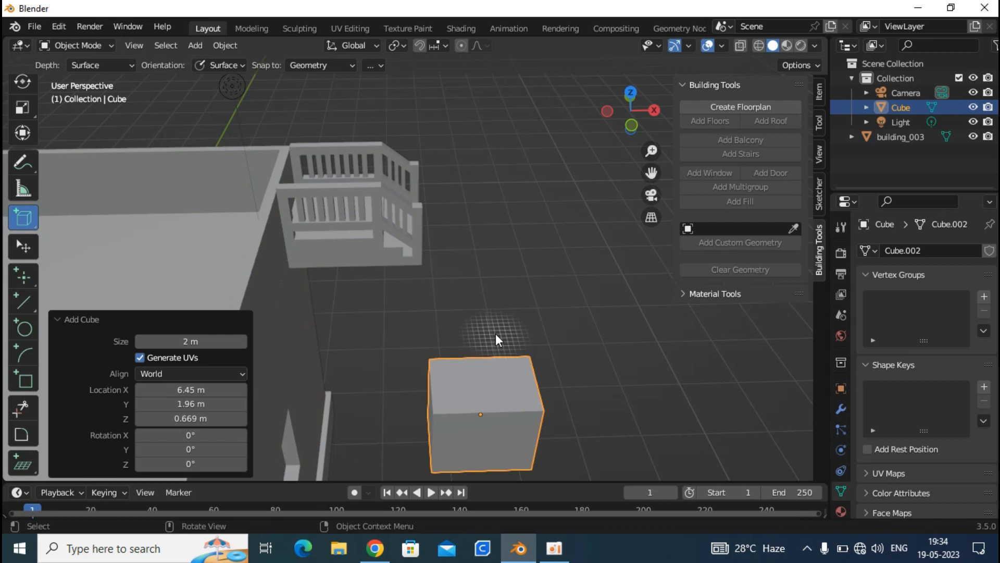
middle_drag(494, 320, 501, 405)
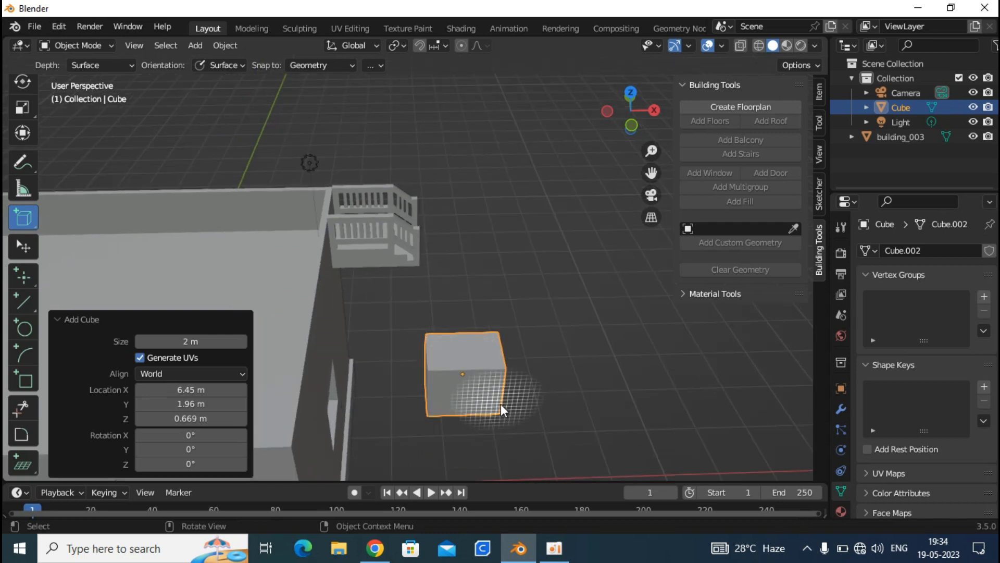
scroll(499, 392, down, 1)
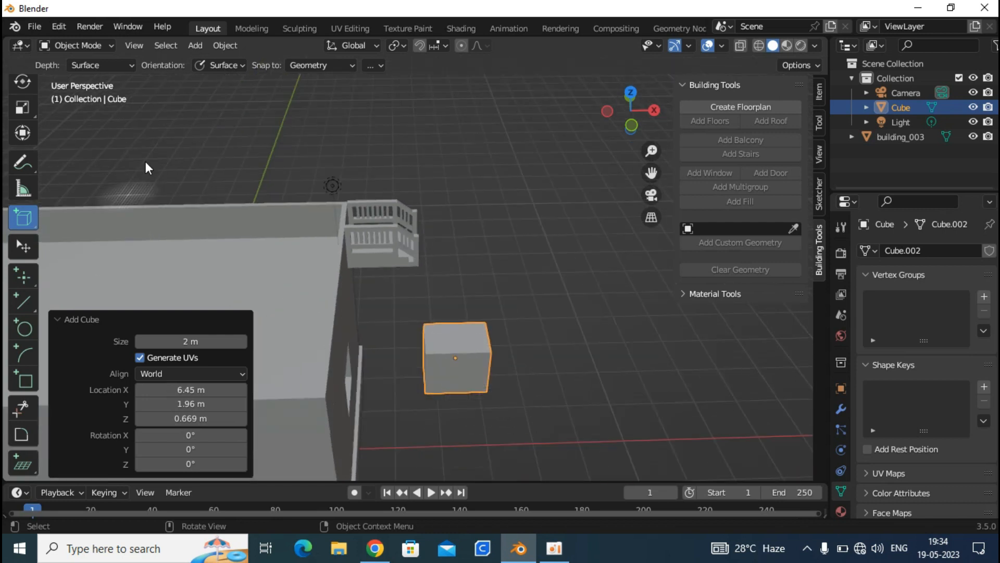
middle_drag(625, 283, 418, 362)
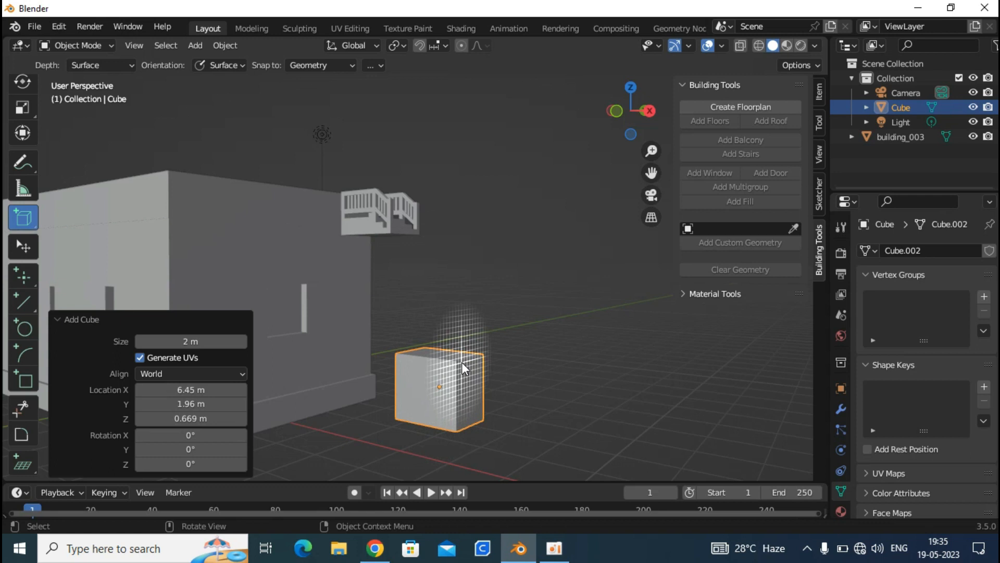
scroll(461, 361, down, 1)
middle_drag(462, 361, 477, 420)
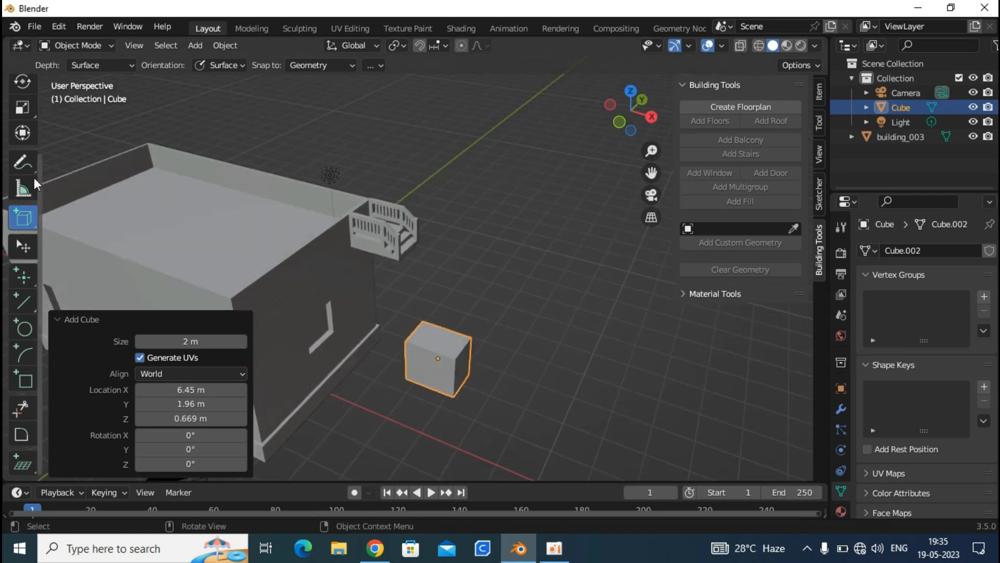
scroll(23, 217, up, 2)
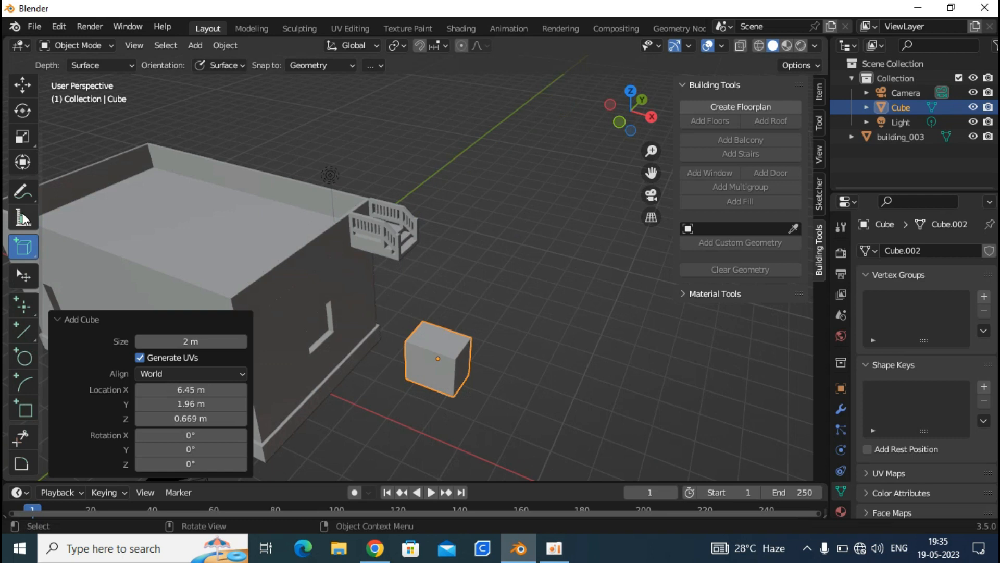
click(22, 163)
drag(439, 323, 439, 240)
click(619, 122)
drag(450, 276, 451, 209)
- Edit the tall block's mesh and add stairs to its front face
middle_drag(534, 338, 346, 261)
click(62, 48)
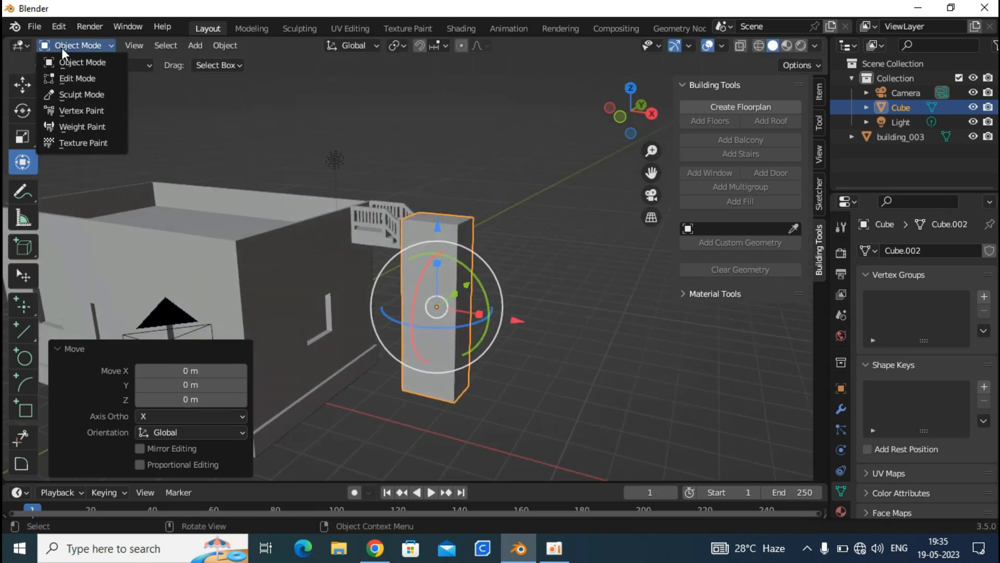
click(78, 79)
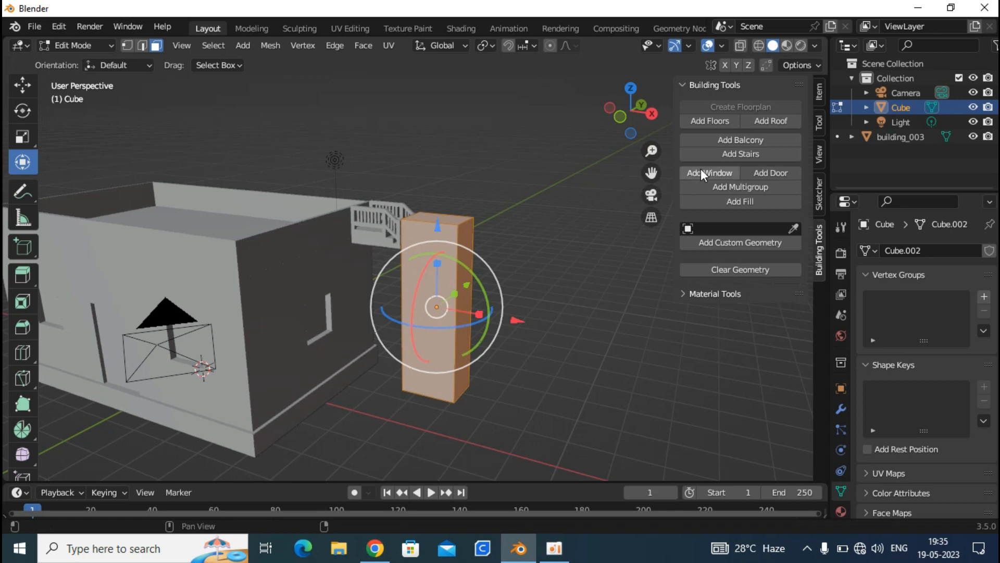
click(437, 271)
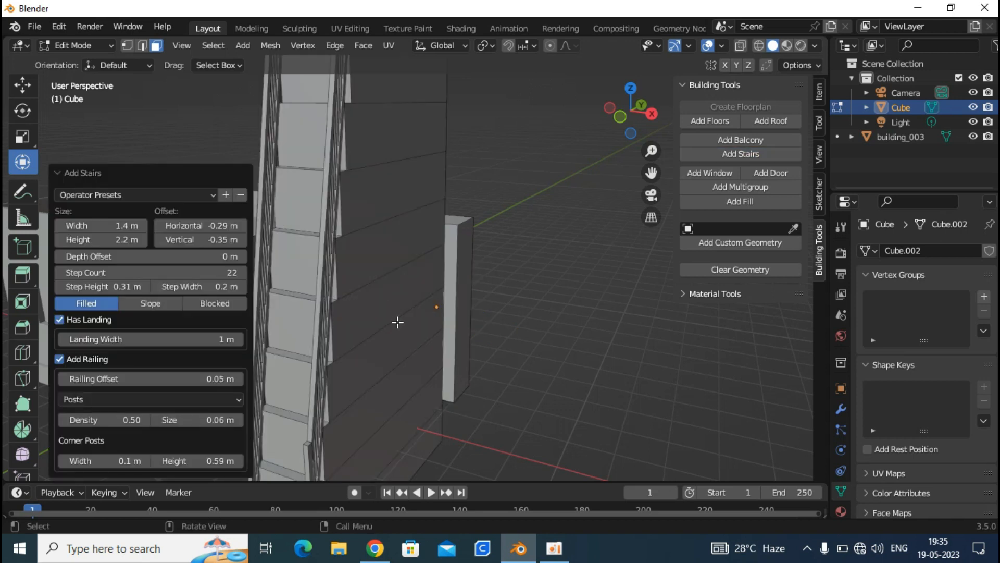
- Set the block stairs' height to 1 m, step height to 0.1 m and step count to 16
scroll(458, 339, down, 6)
scroll(431, 194, down, 6)
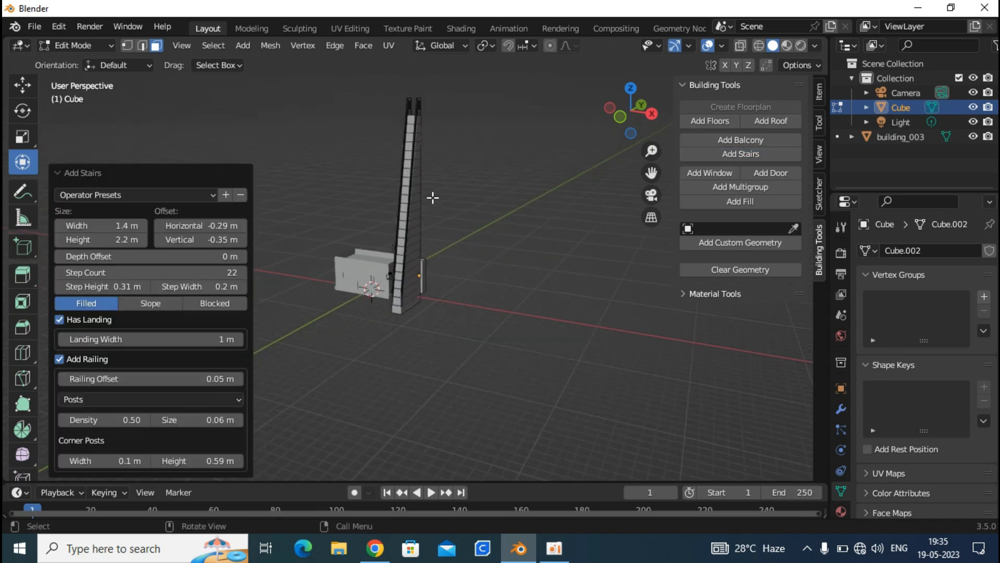
middle_drag(429, 207, 446, 275)
scroll(442, 274, up, 6)
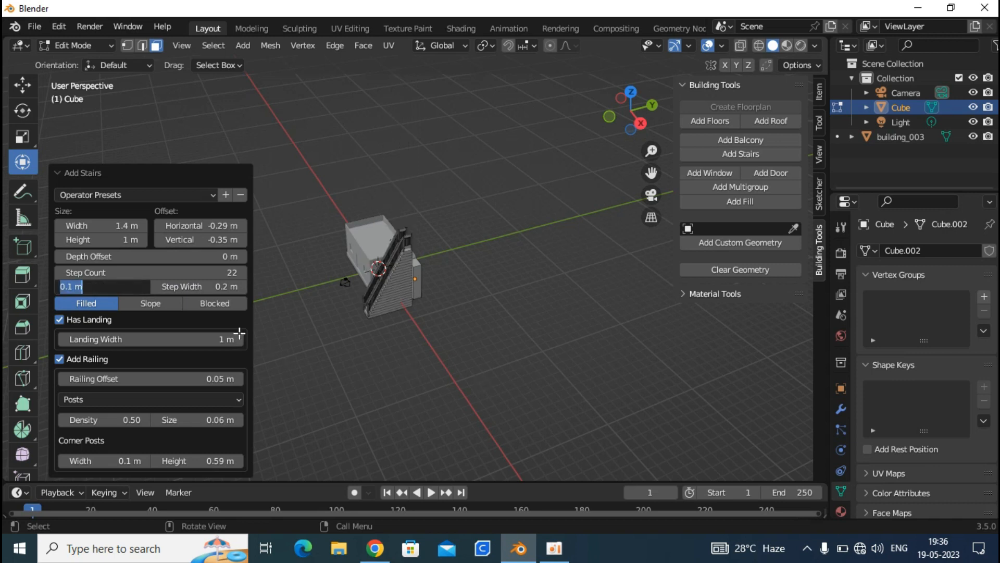
key(Return)
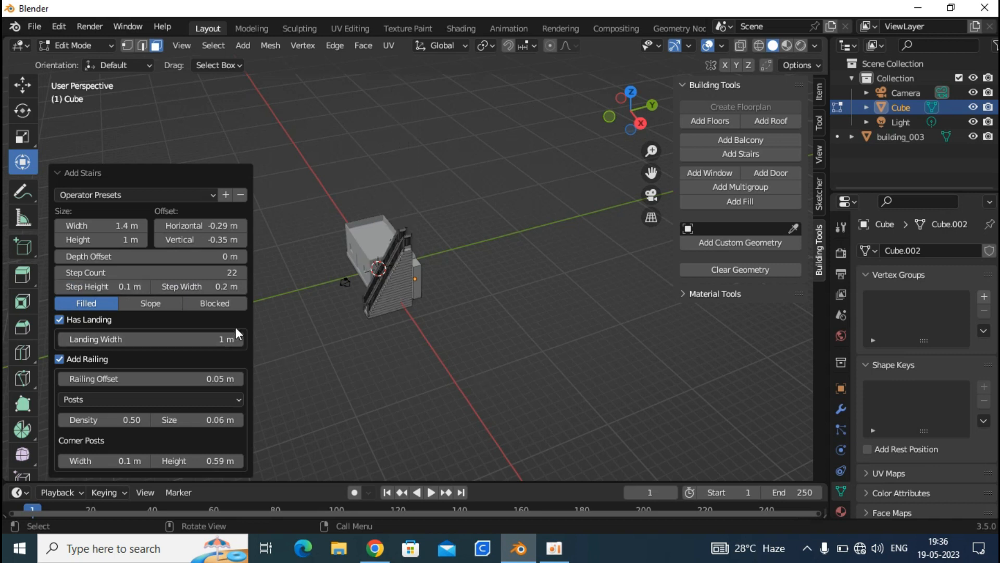
click(190, 271)
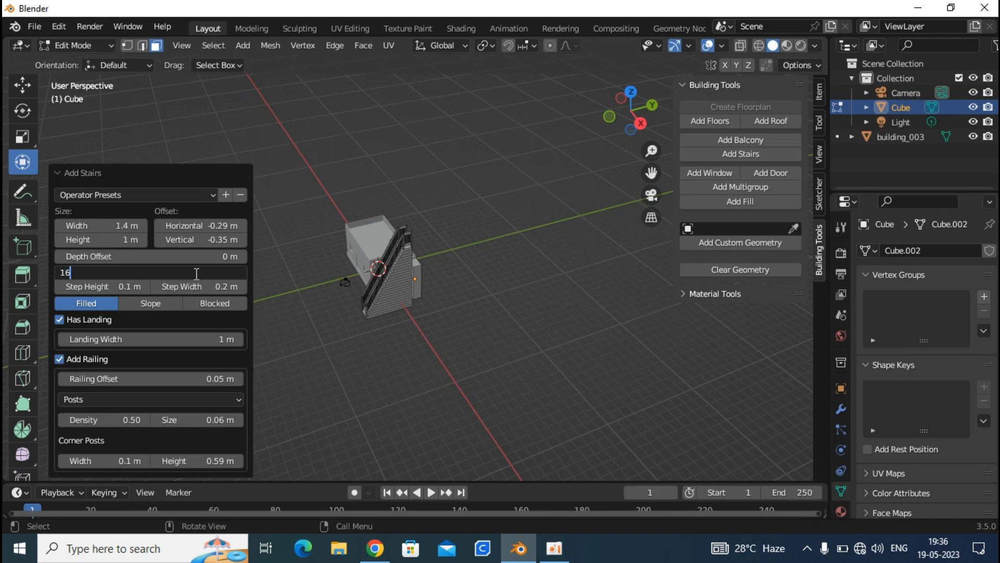
text(16)
key(Return)
- Restore the default settings of the stairs and set the step count to 10
middle_drag(471, 338, 245, 213)
click(198, 194)
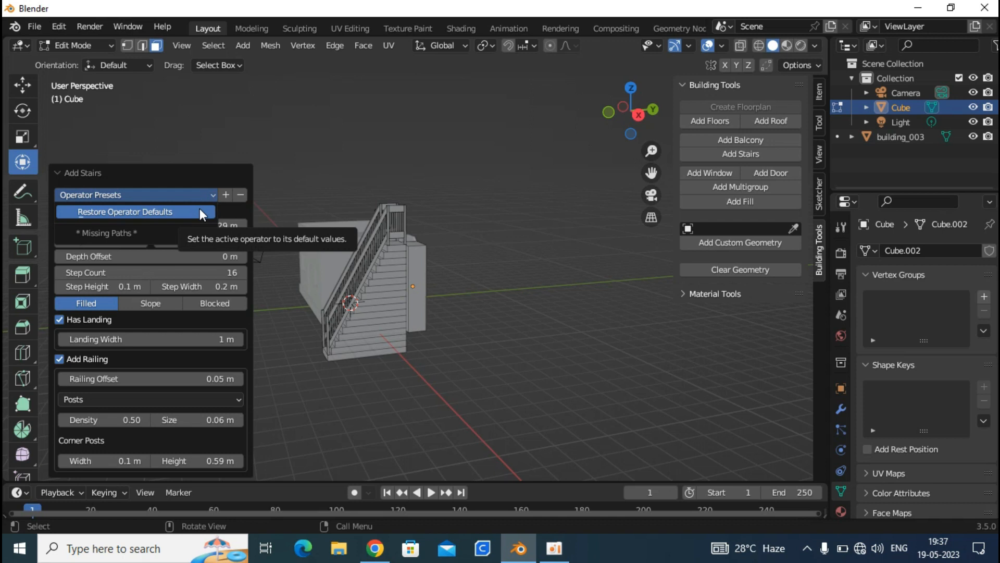
click(201, 213)
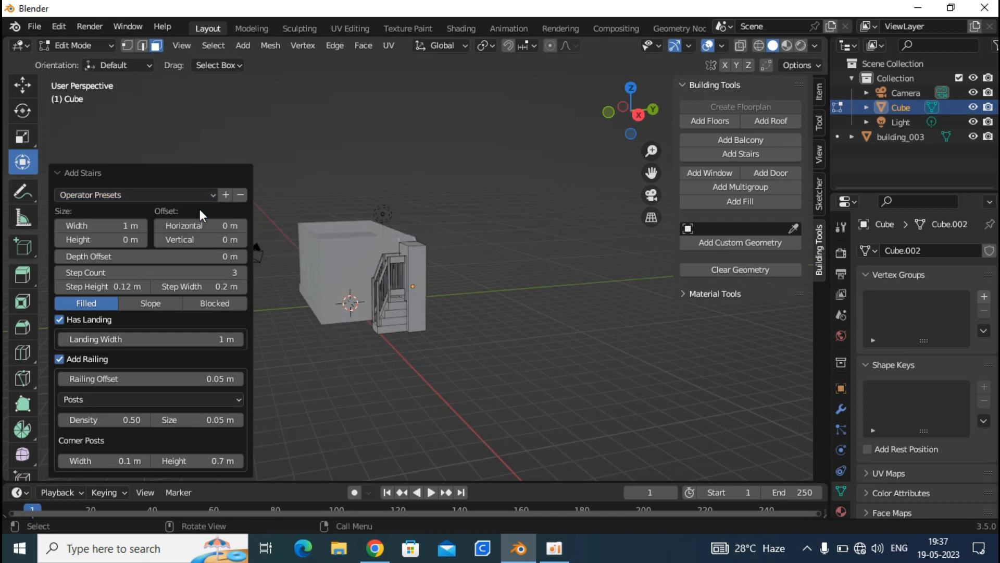
middle_drag(293, 282, 377, 296)
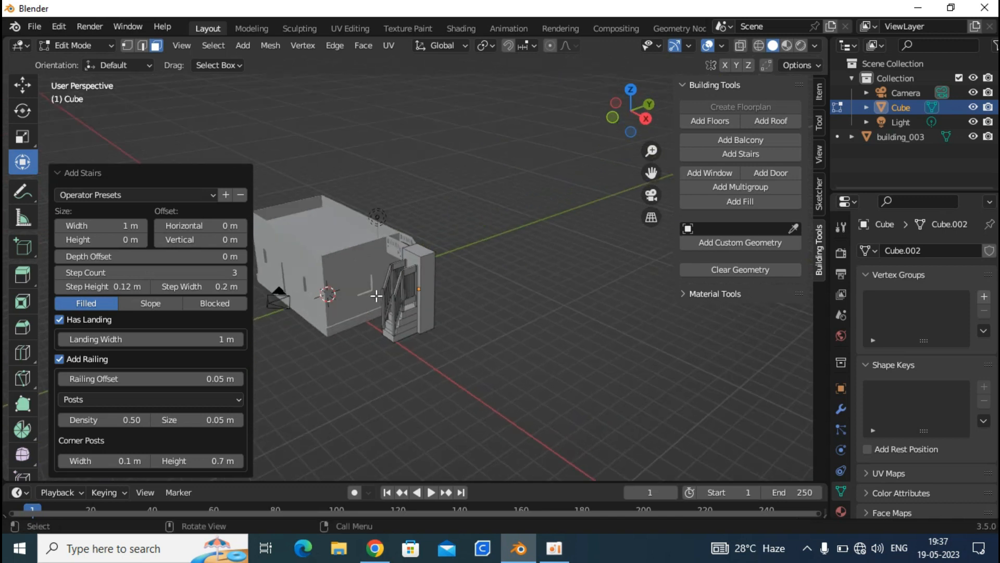
click(182, 270)
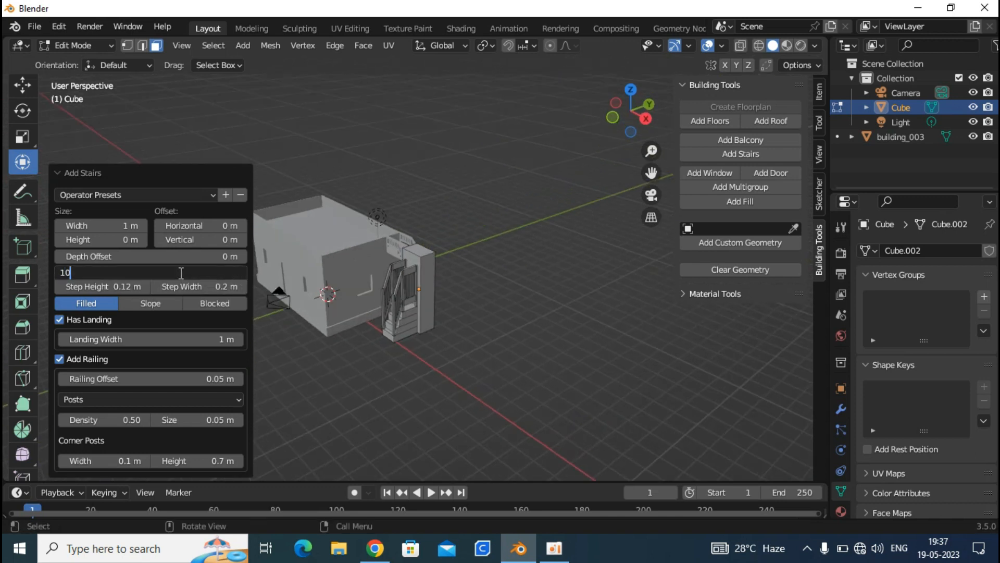
text(10)
key(Return)
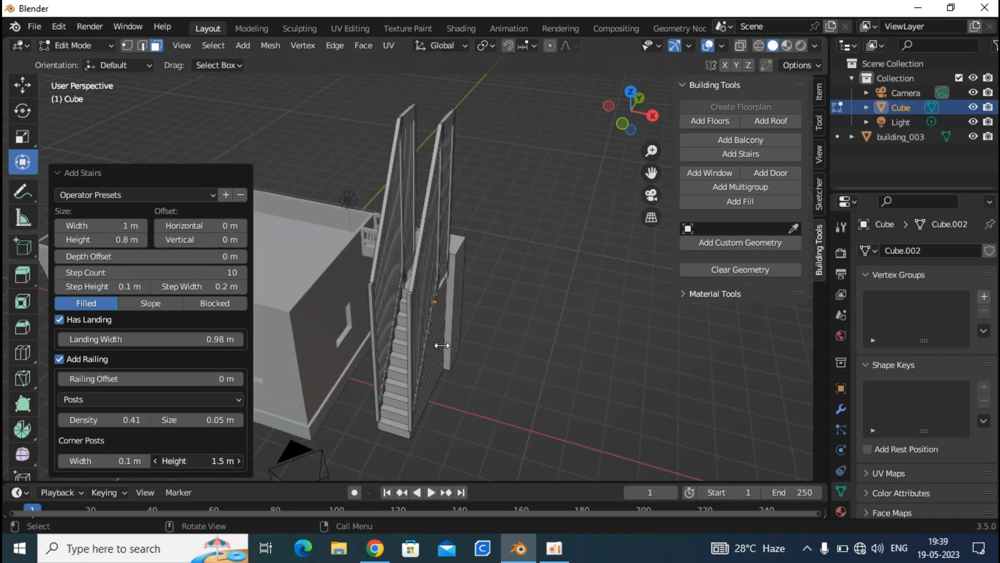
- Try a corner post height of 0.2 m for the stair railing and set it to 0.3 m
drag(441, 346, 461, 338)
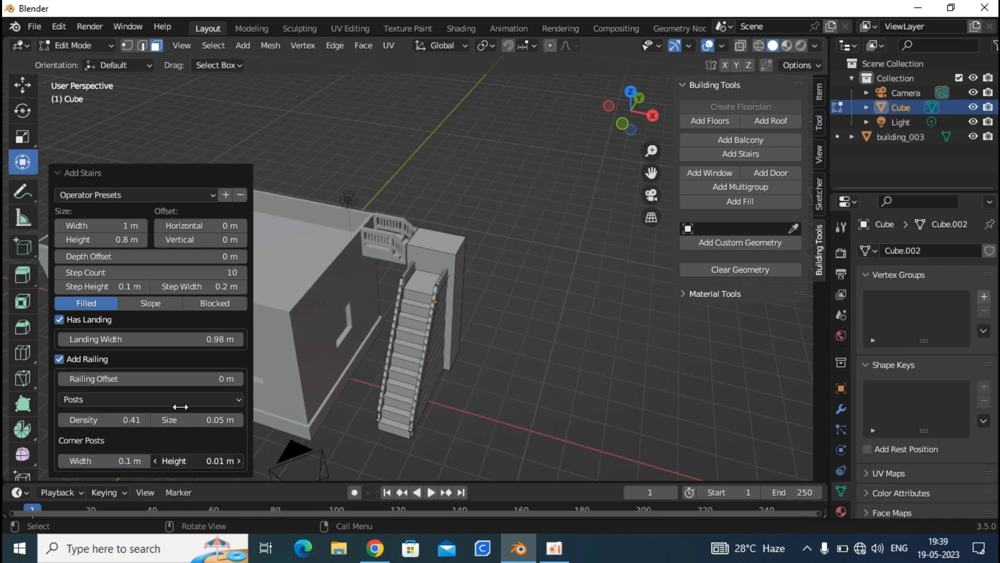
drag(431, 308, 448, 308)
click(200, 460)
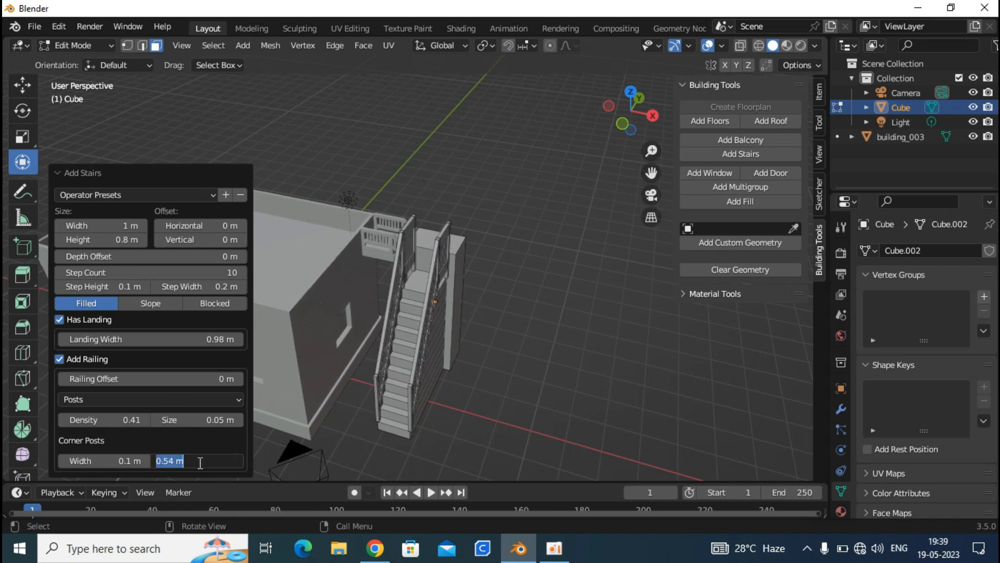
key(BackSpace)
text(.2)
key(Return)
middle_drag(396, 365, 520, 299)
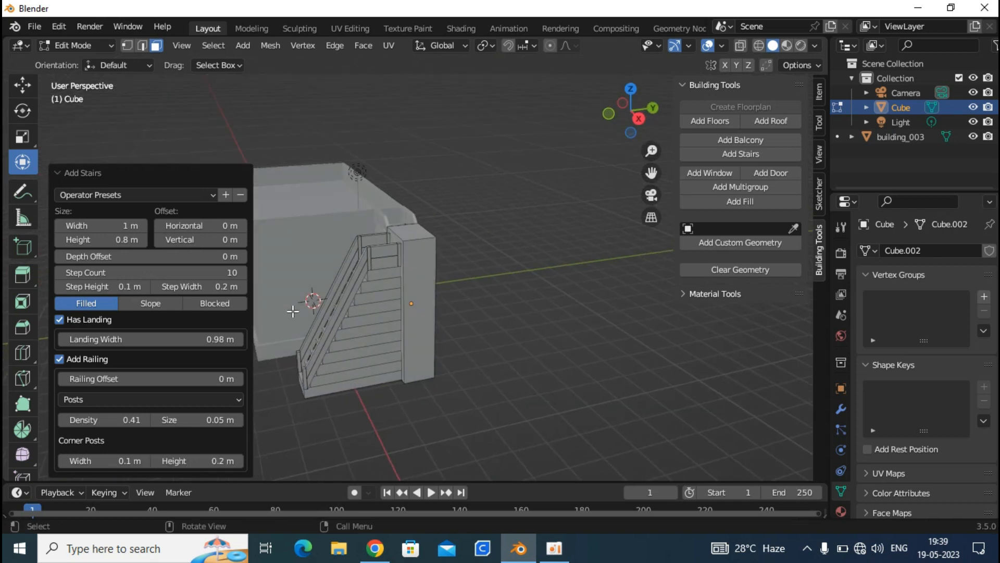
click(175, 462)
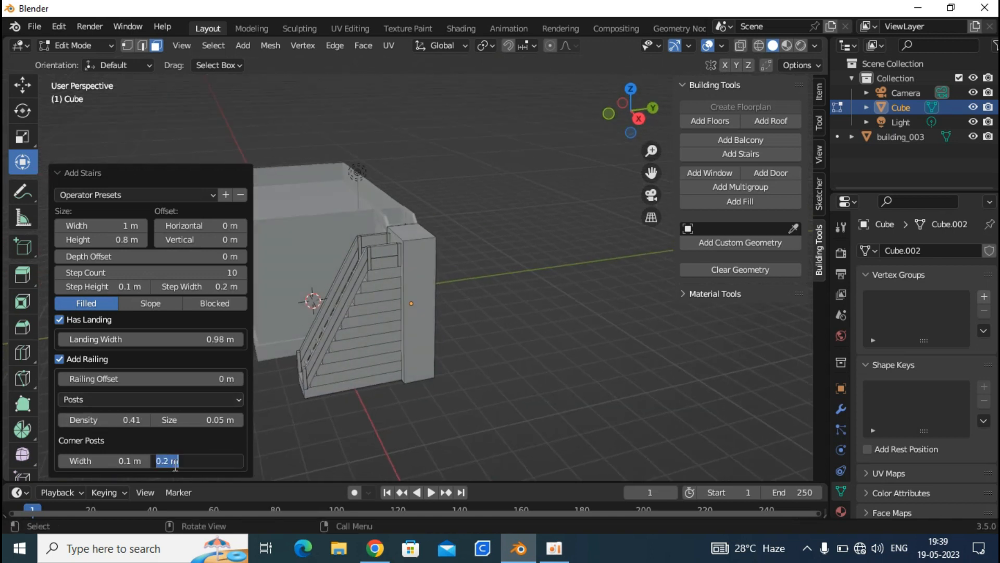
key(Return)
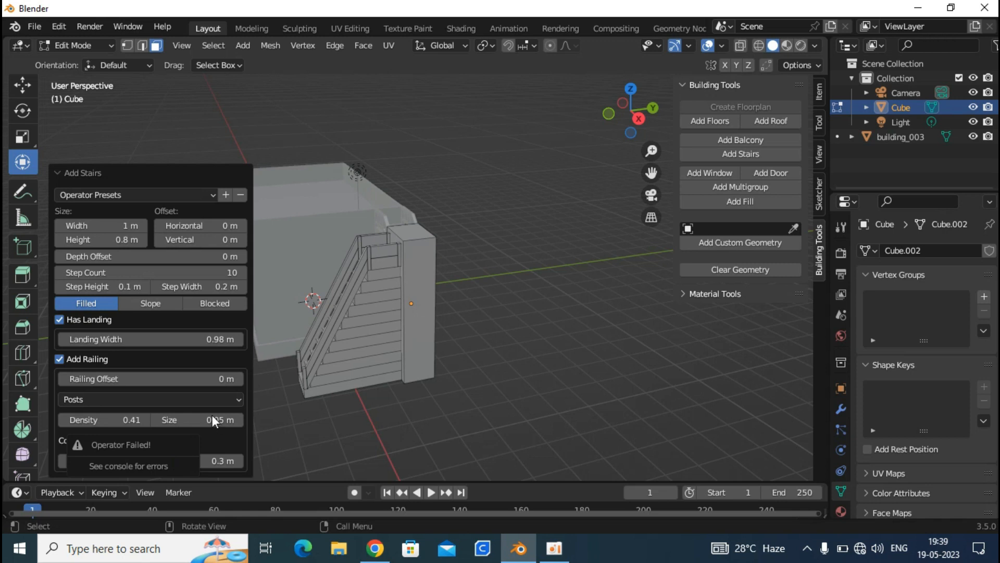
- Set the stairs' step count to 9, height to -20 m and step width to 0.28 m
click(190, 272)
text(19)
key(Return)
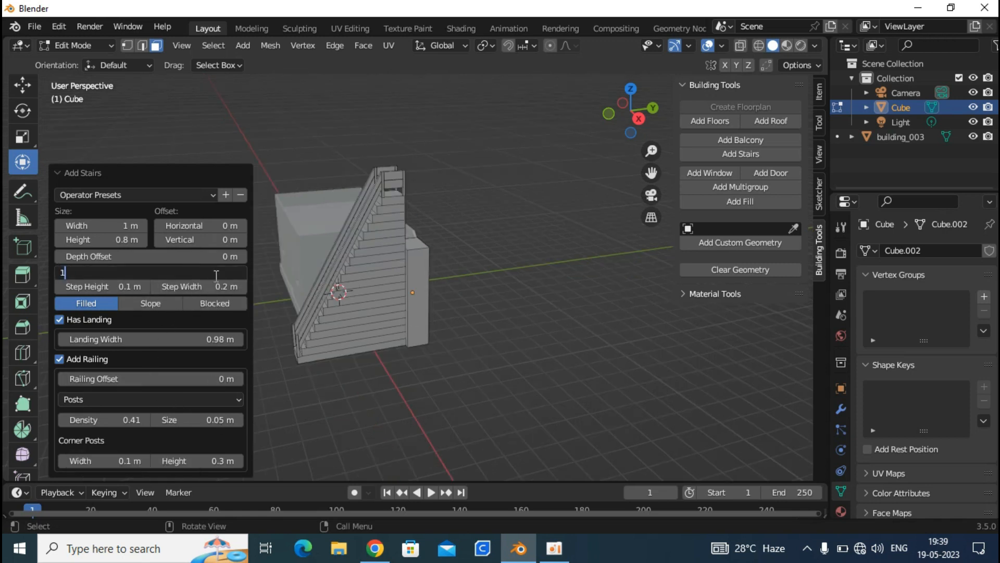
key(Return)
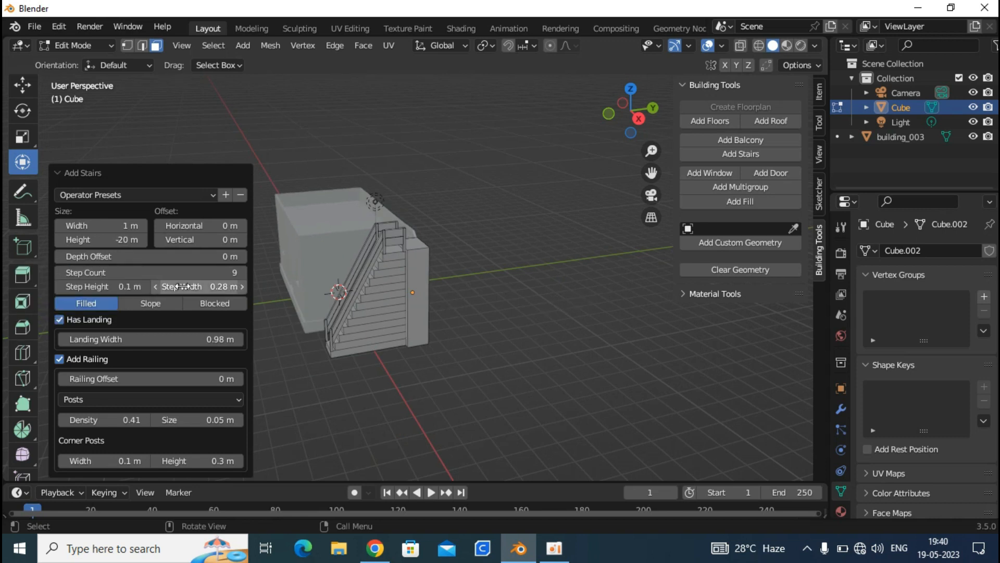
middle_drag(422, 249, 482, 263)
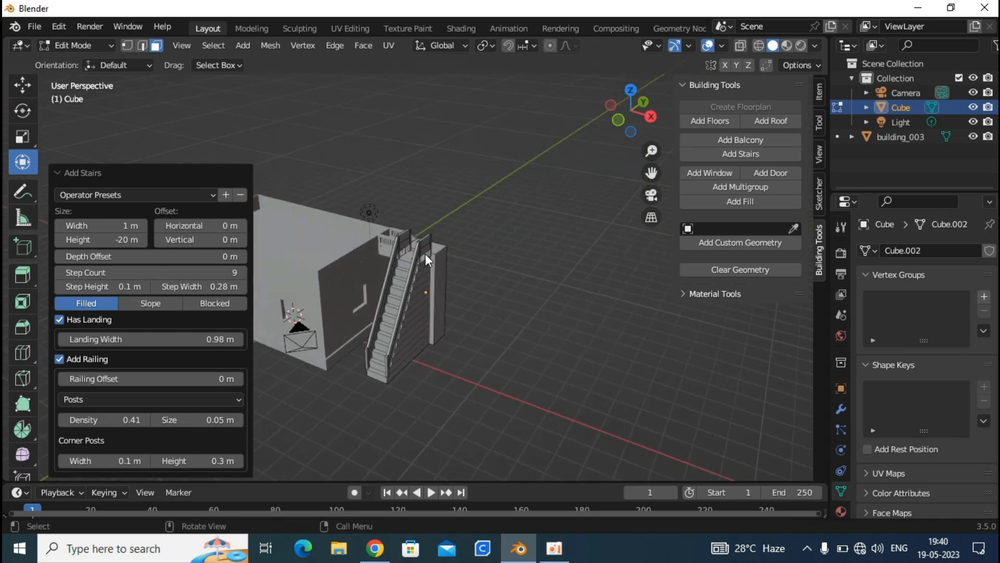
middle_drag(364, 376, 412, 393)
middle_drag(429, 271, 399, 273)
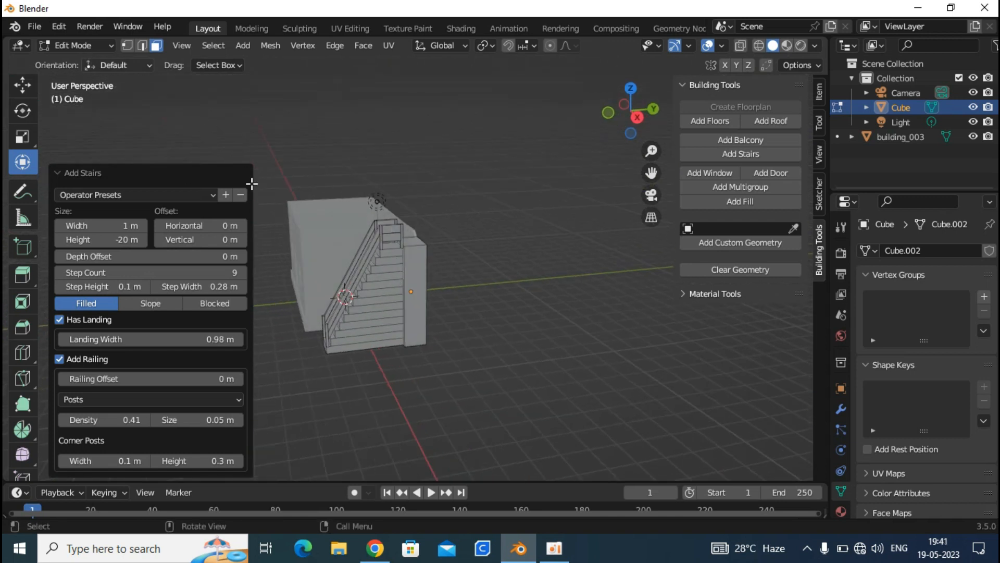
- Lower the top face of the tall block by about 0.58 m in Edit Mode
click(77, 45)
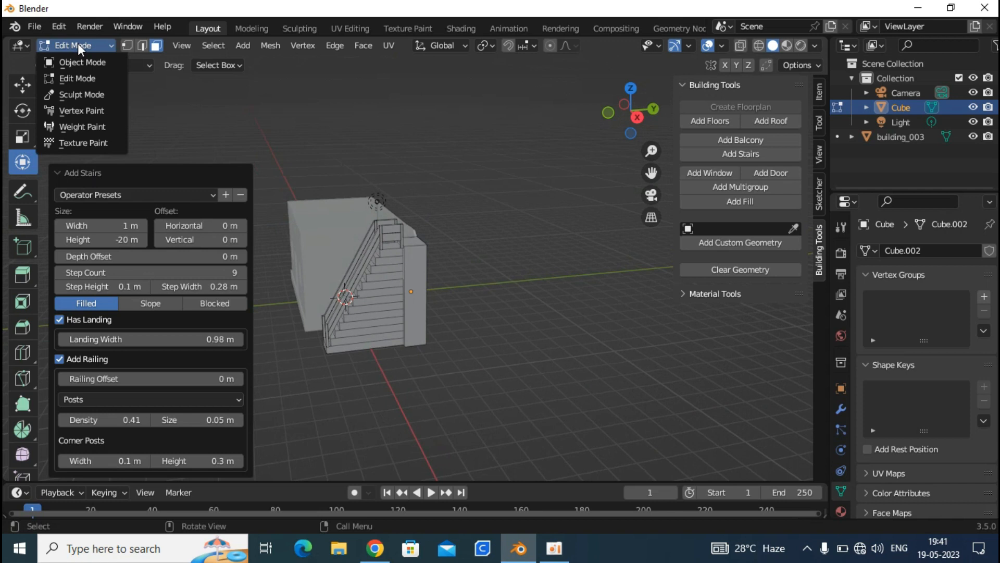
click(89, 65)
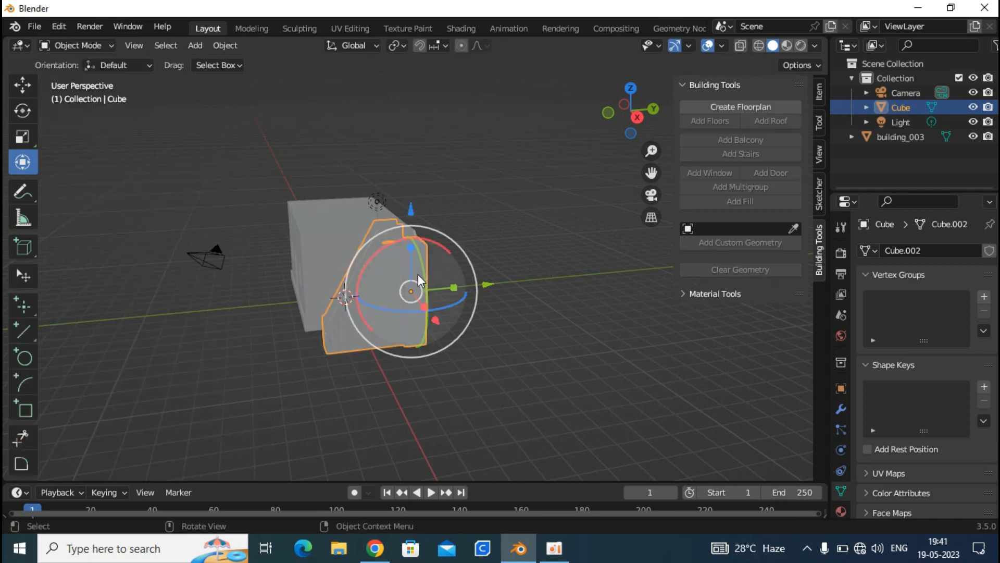
click(77, 46)
click(80, 79)
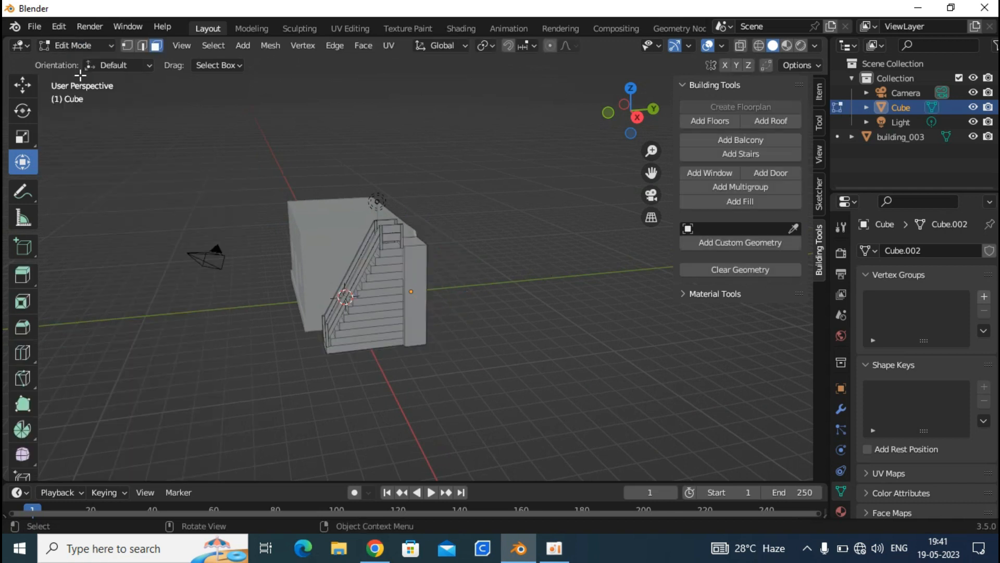
middle_drag(427, 250, 297, 241)
click(394, 236)
drag(396, 158, 398, 173)
mouse_move(406, 292)
middle_down()
mouse_move(420, 313)
mouse_move(416, 280)
middle_up()
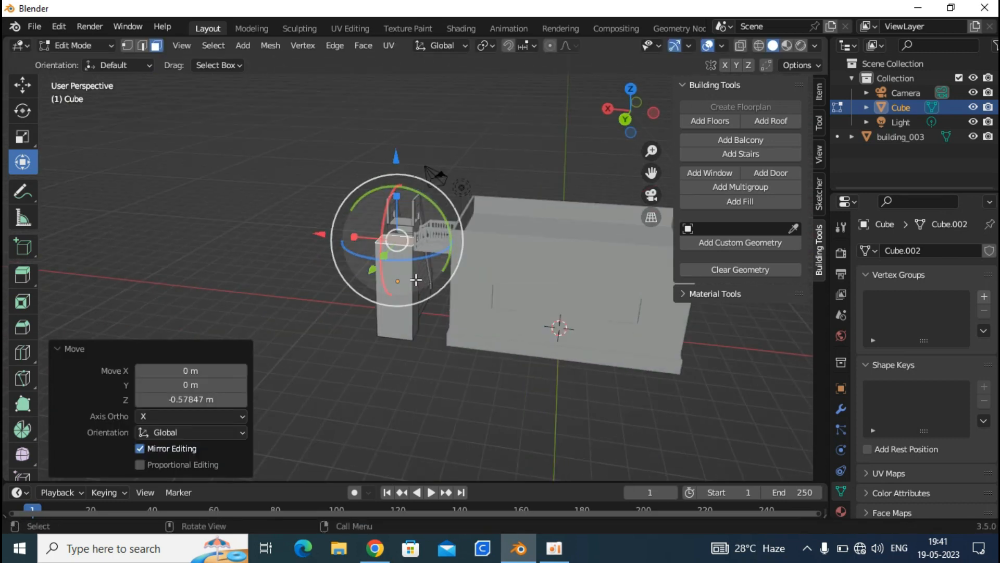
- Extend the block's building-side face about 1.27 m along X toward the building wall
click(416, 281)
mouse_move(339, 284)
mouse_down()
mouse_move(364, 284)
mouse_move(333, 285)
mouse_up()
mouse_move(365, 292)
middle_down()
mouse_move(533, 313)
mouse_move(545, 241)
mouse_move(570, 230)
mouse_move(545, 266)
mouse_move(378, 302)
middle_up()
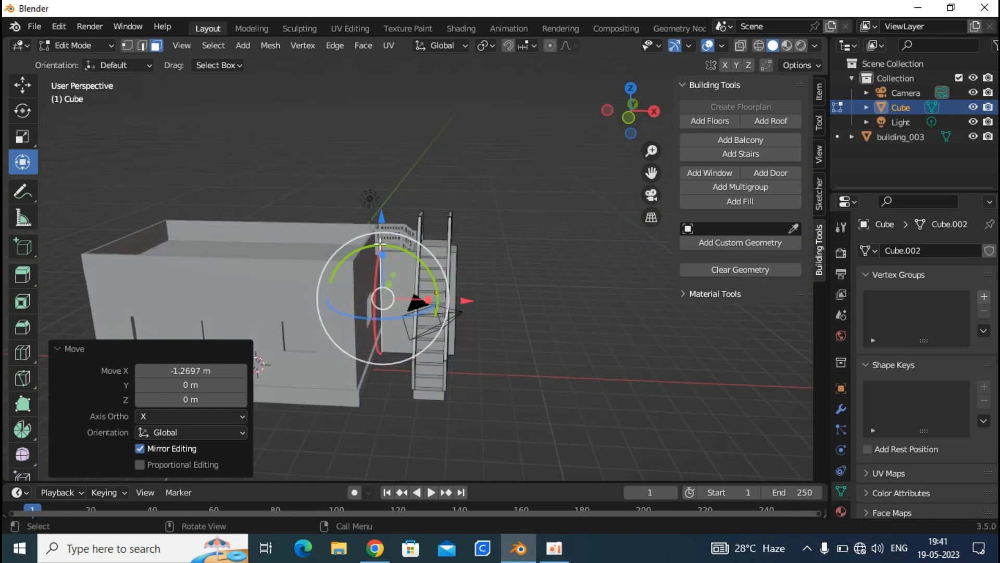
middle_drag(460, 273, 435, 240)
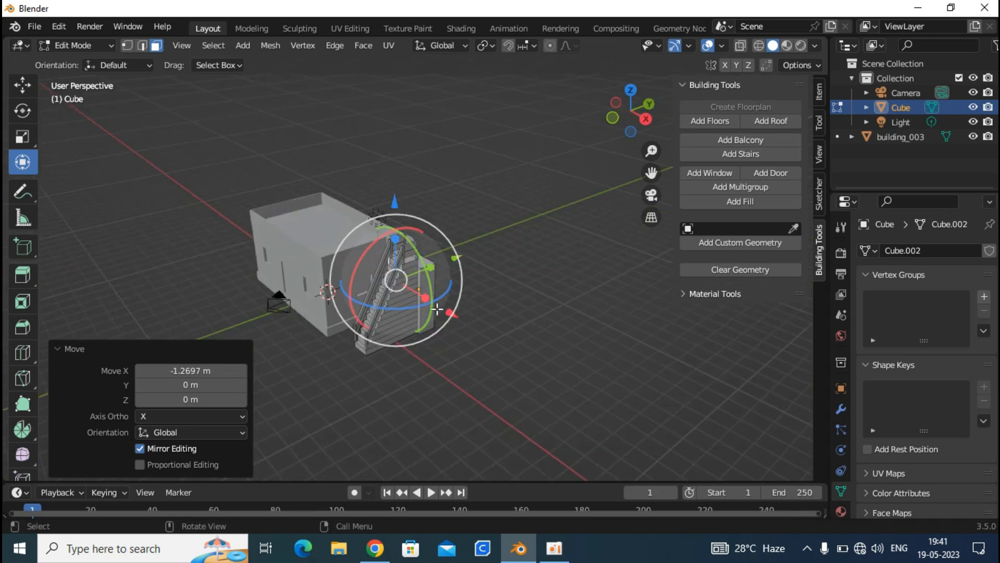
- Finish editing the block and switch to editing the building's mesh in Edit Mode
middle_drag(672, 201, 748, 158)
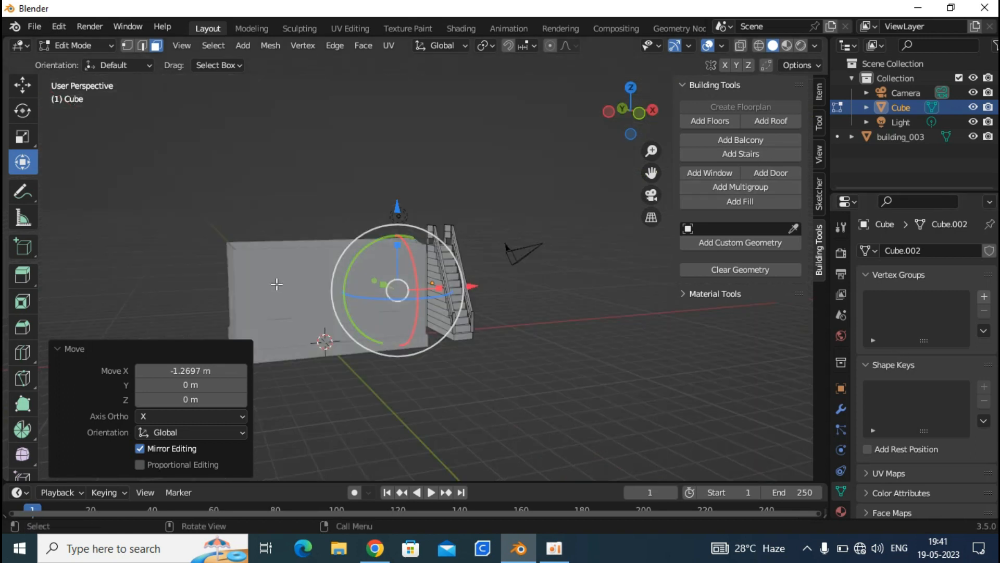
click(78, 46)
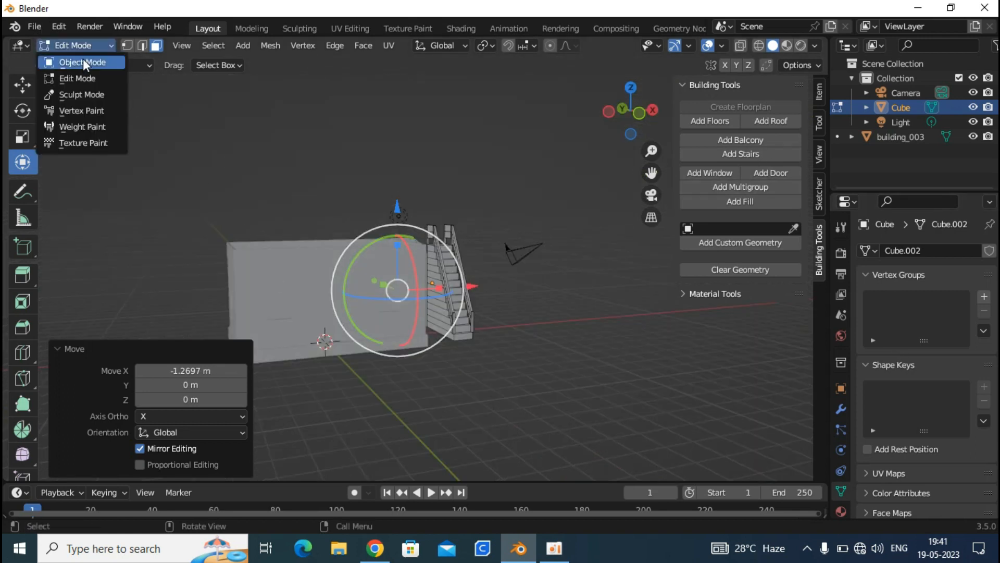
click(83, 60)
click(270, 276)
click(80, 48)
click(77, 75)
- Add a 1 m wide, 1 m deep balcony with a post railing to the roof parapet face above the end wall's window
middle_drag(328, 214, 422, 316)
scroll(421, 316, up, 1)
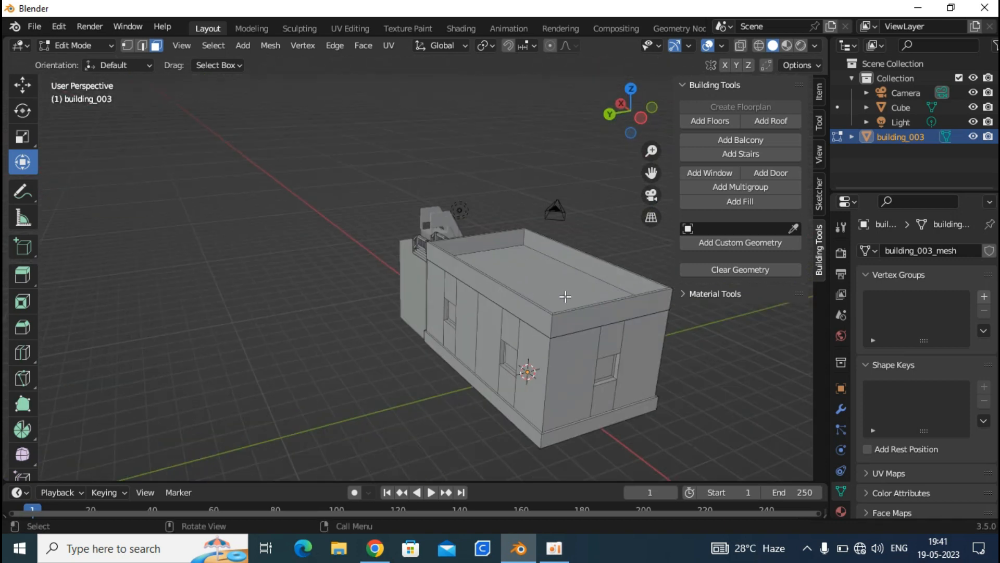
click(584, 316)
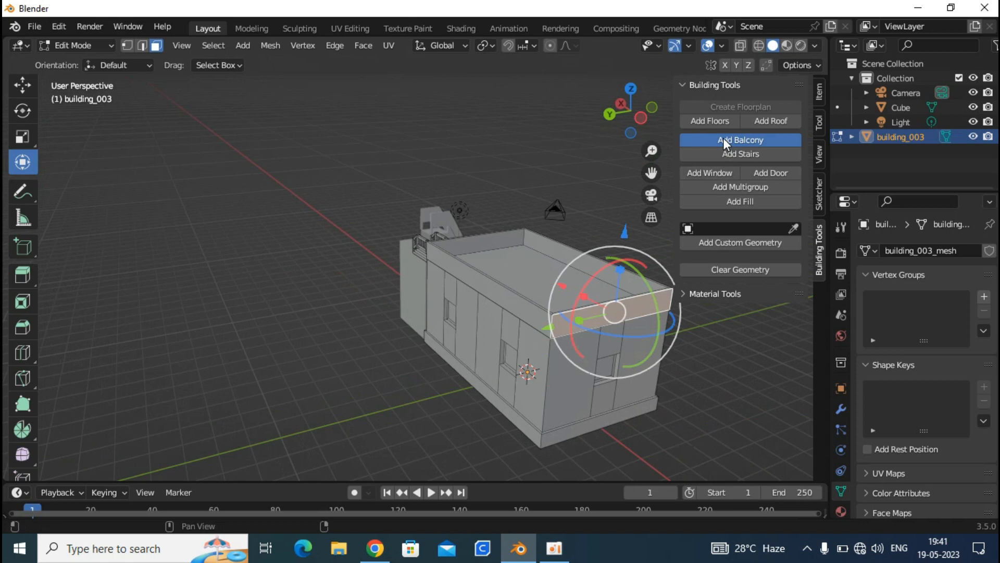
click(723, 138)
middle_drag(521, 318, 485, 331)
middle_drag(336, 228, 285, 349)
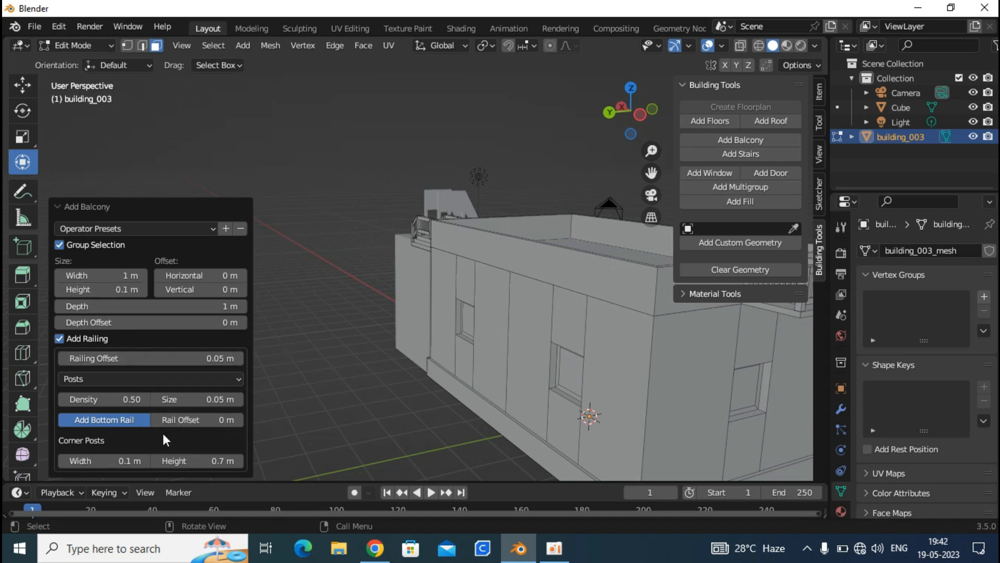
middle_drag(448, 380, 513, 413)
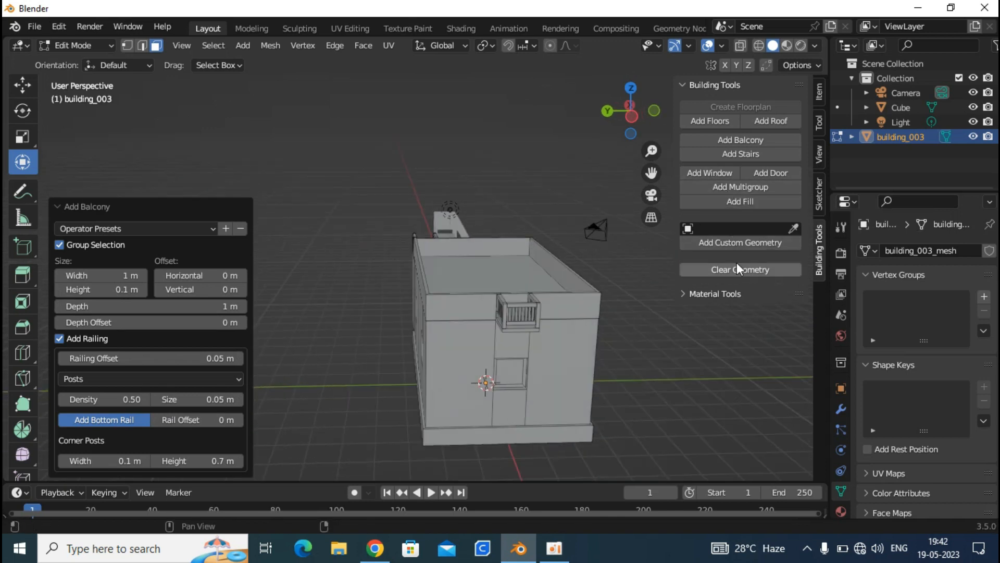
- Add a door-type panel fill to the end wall face beside the window below the balcony
middle_drag(556, 244, 518, 200)
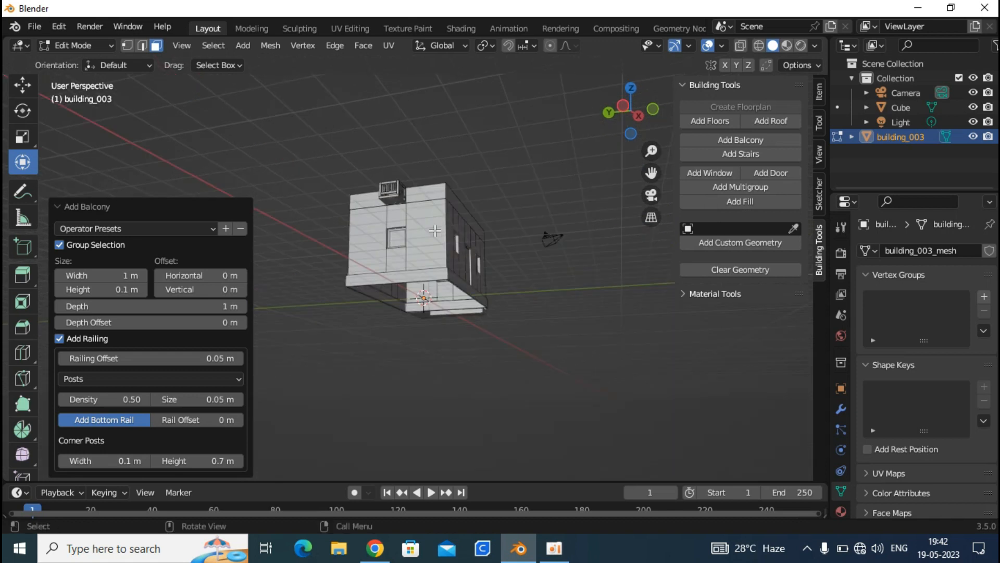
click(430, 230)
click(740, 202)
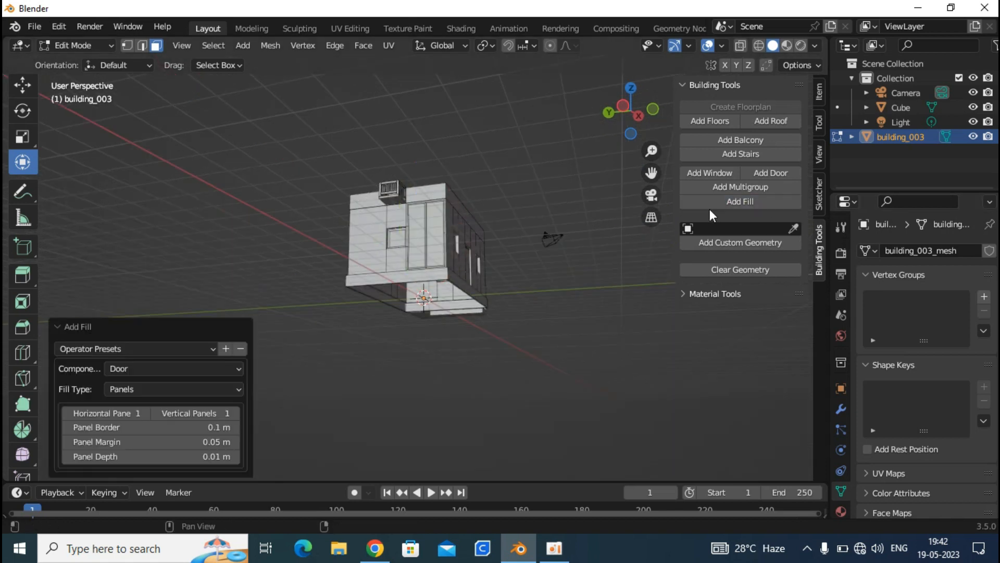